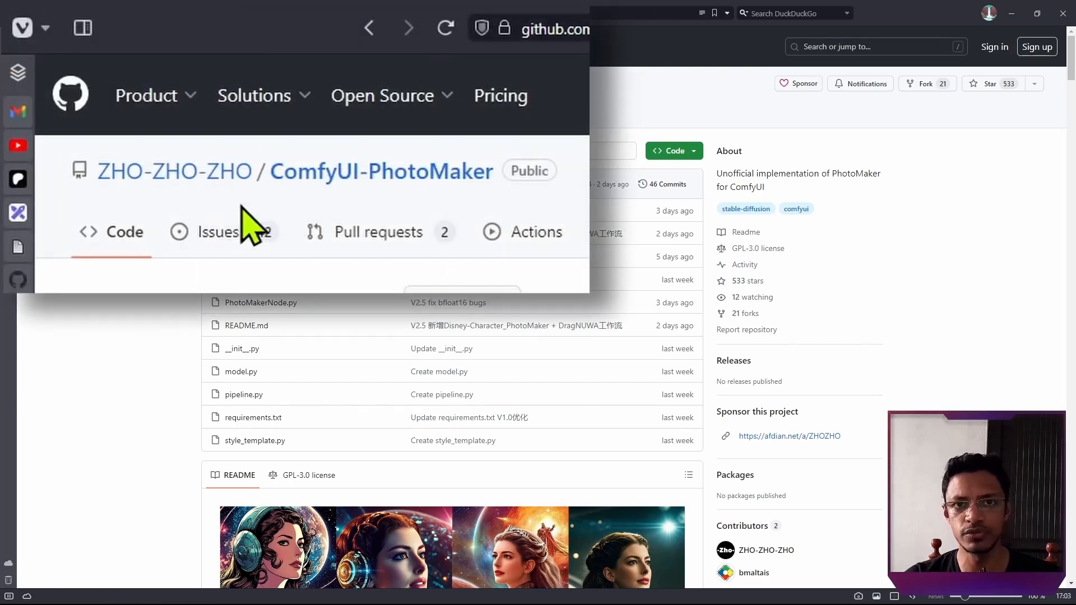
Step: Review the ZHO-ZHO-ZHO and shiimizu ComfyUI-PhotoMaker repositories, highlighting the README phrases on following ComfyUI's way of doing things and memory efficiency
scroll(101, 329, "down", 8)
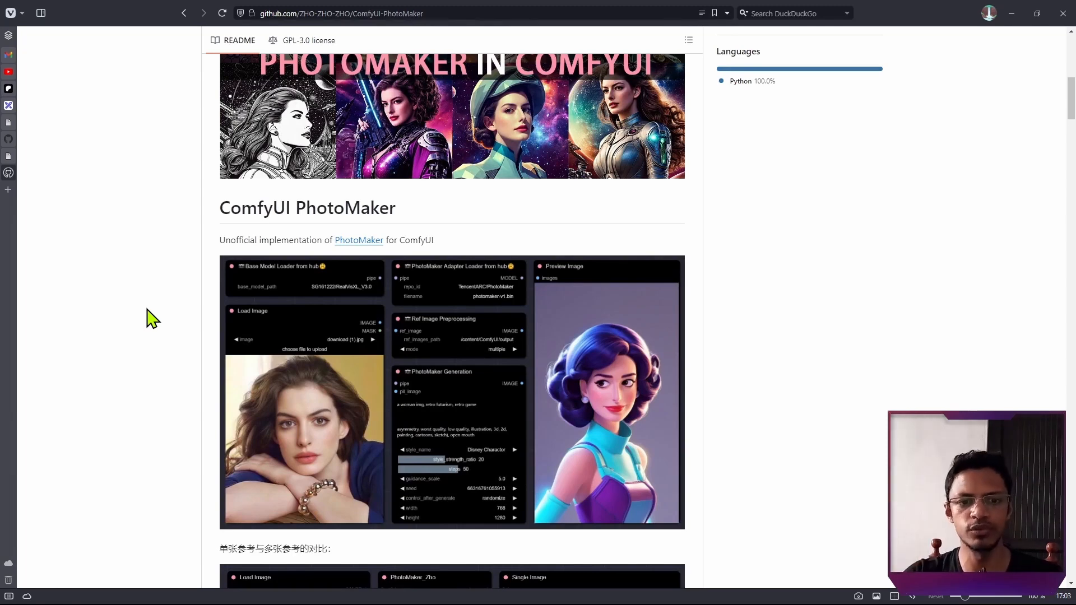
left_click(8, 157)
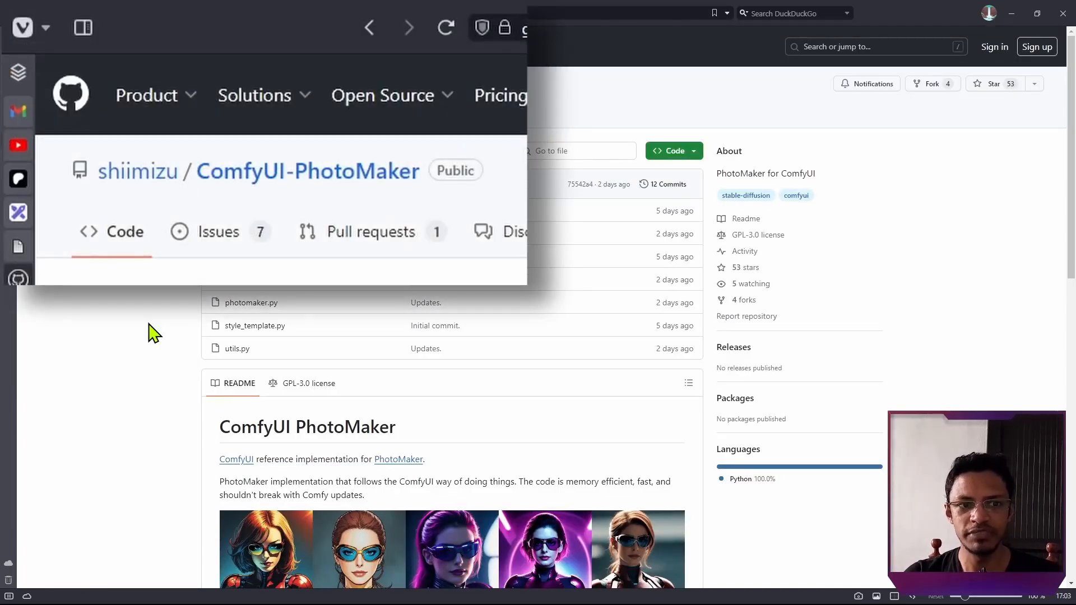
scroll(154, 334, "down", 3)
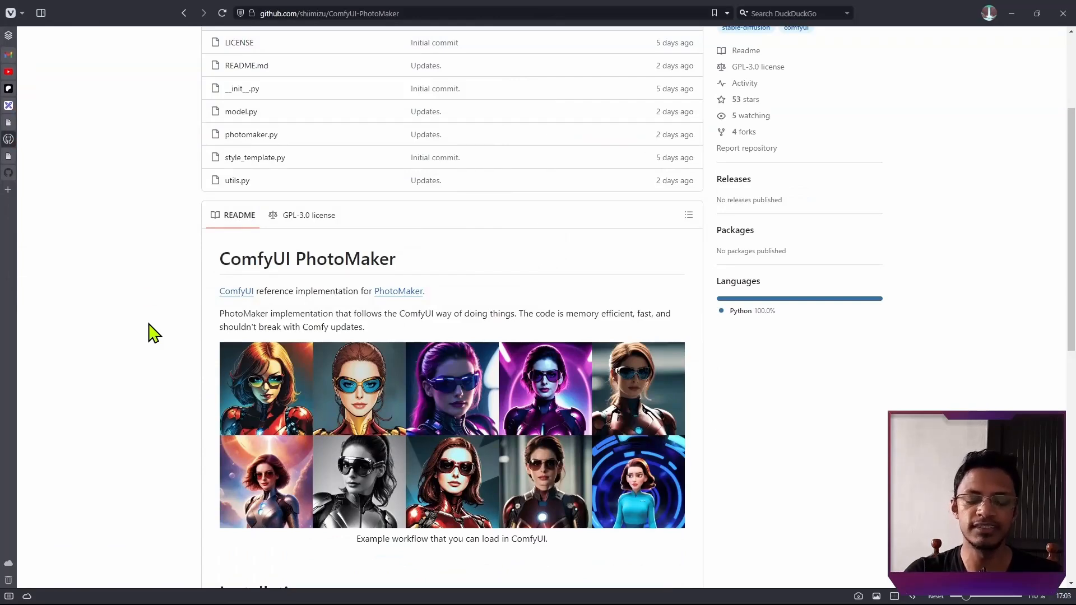
scroll(154, 334, "up", 3)
scroll(149, 322, "down", 2)
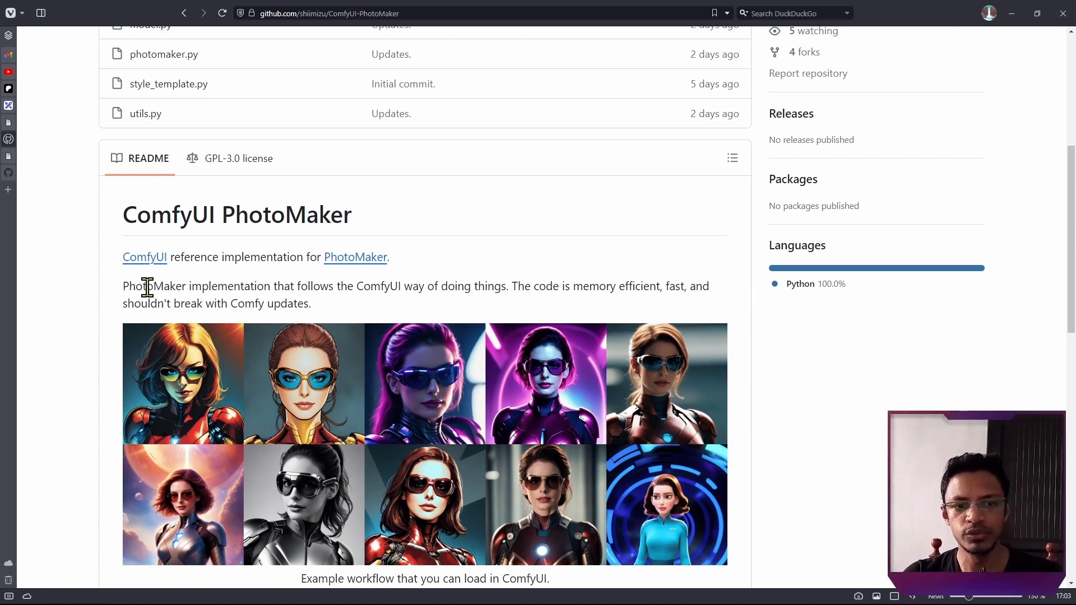
left_click_drag(297, 287, 499, 291)
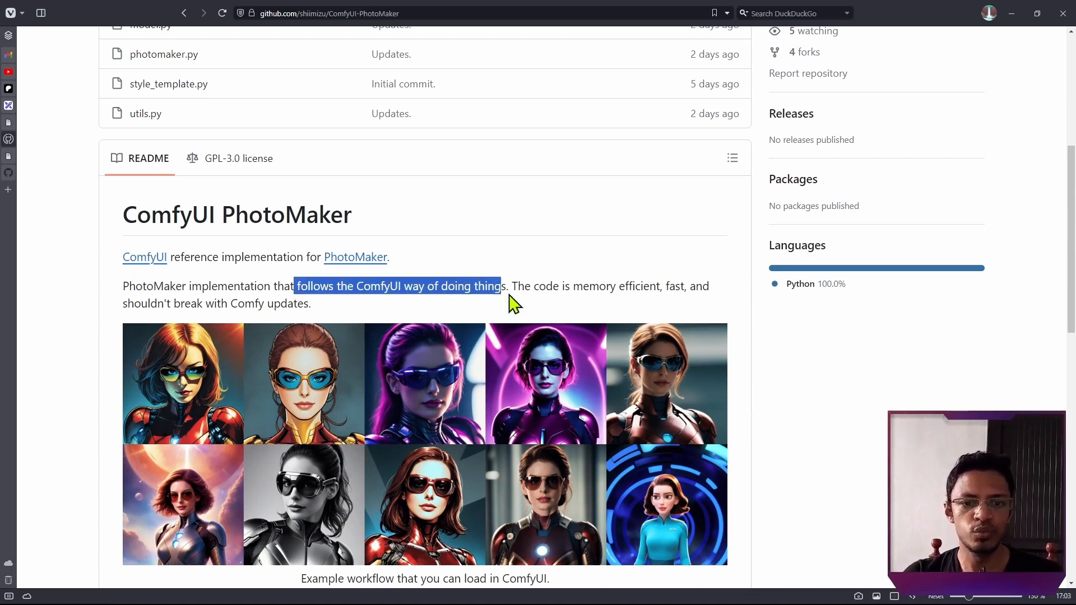
left_click(519, 308)
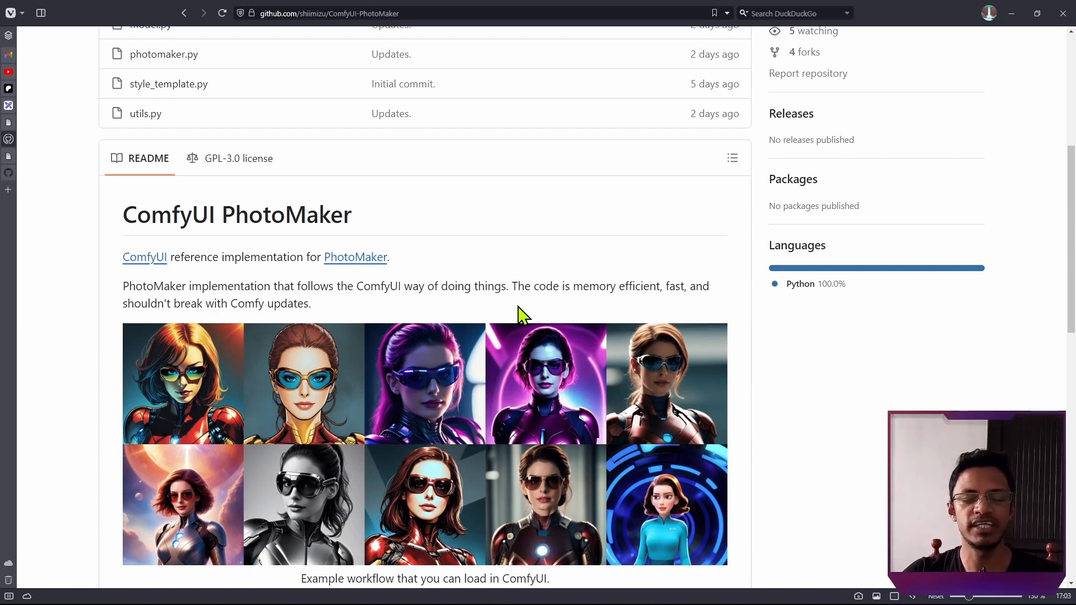
left_click_drag(554, 287, 667, 287)
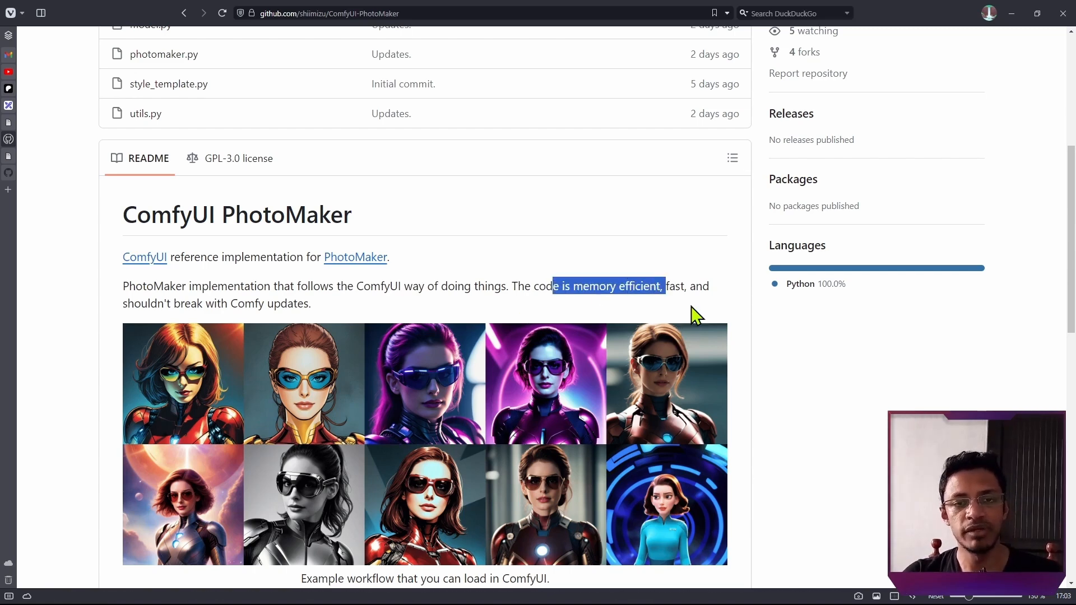
left_click(695, 315)
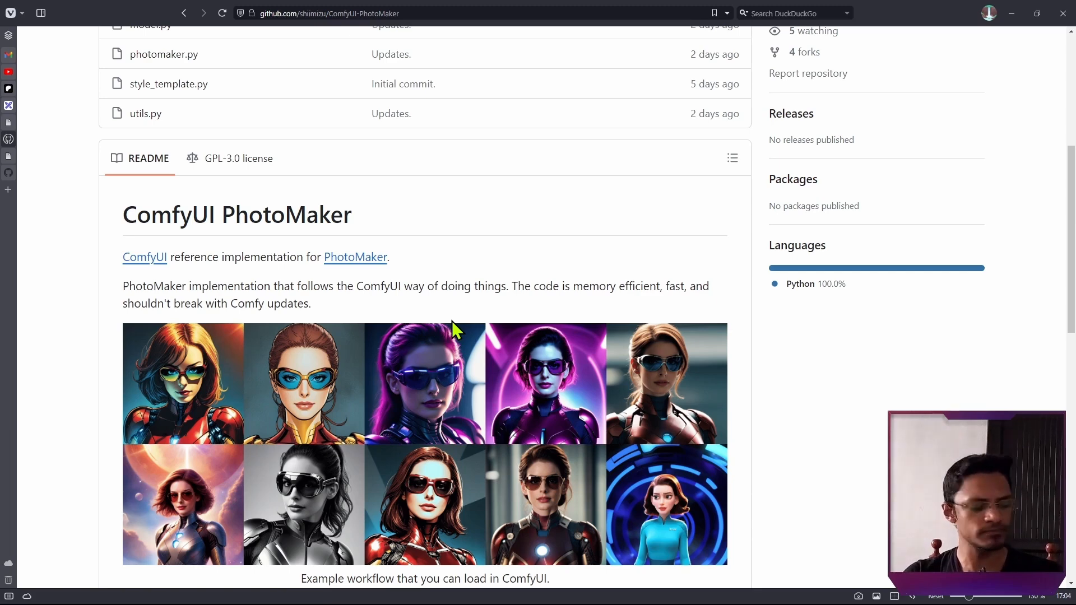
Step: Examine the installation instructions and important news in the README of the shiimizu/ComfyUI-PhotoMaker repository
scroll(452, 321, "up", 5)
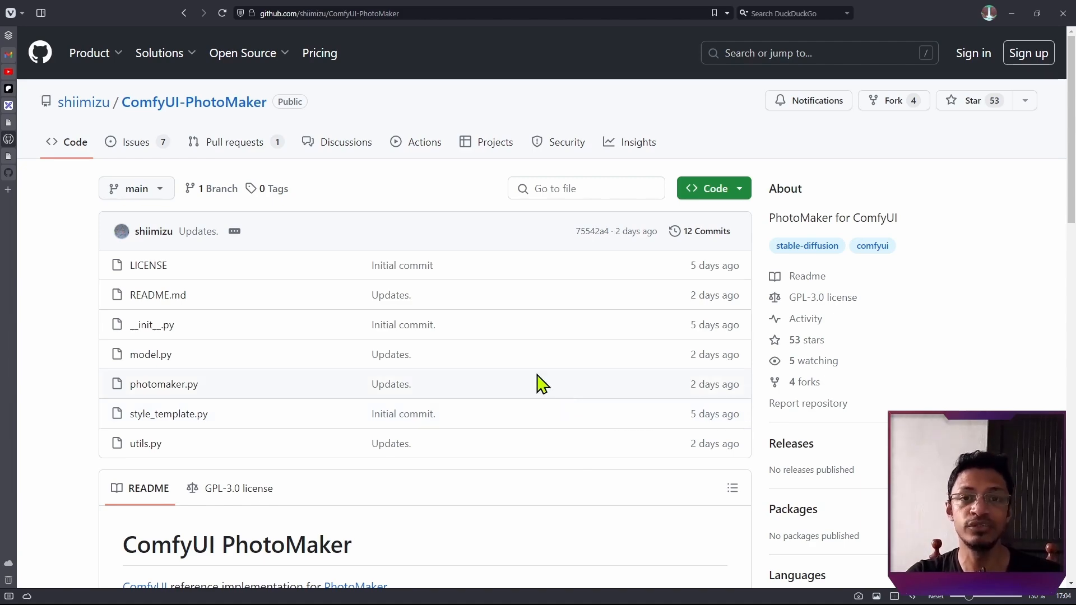
scroll(555, 389, "down", 8)
scroll(555, 389, "down", 5)
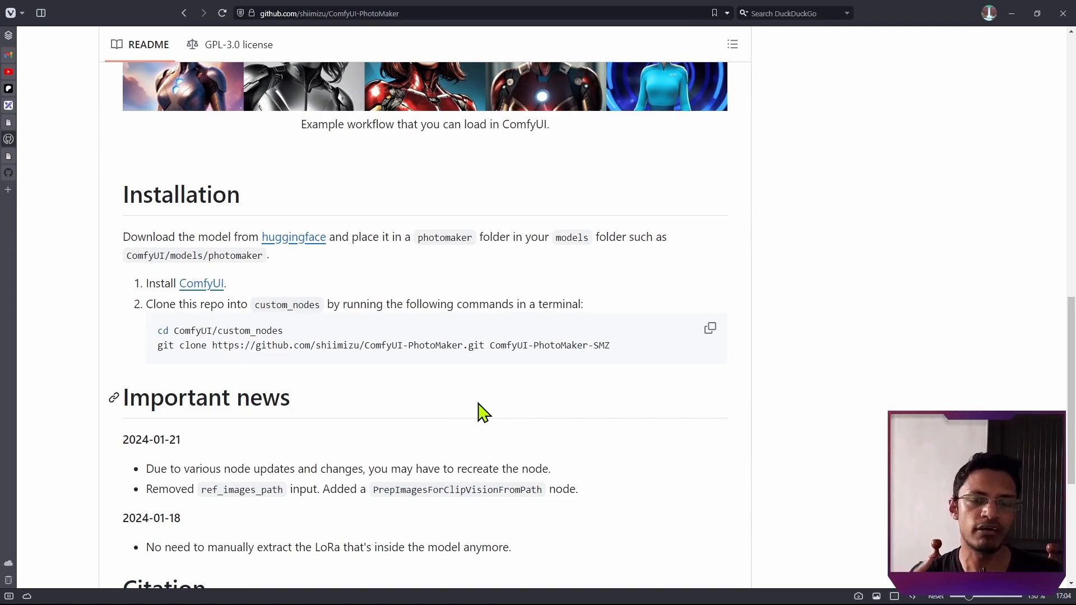
scroll(479, 413, "up", 15)
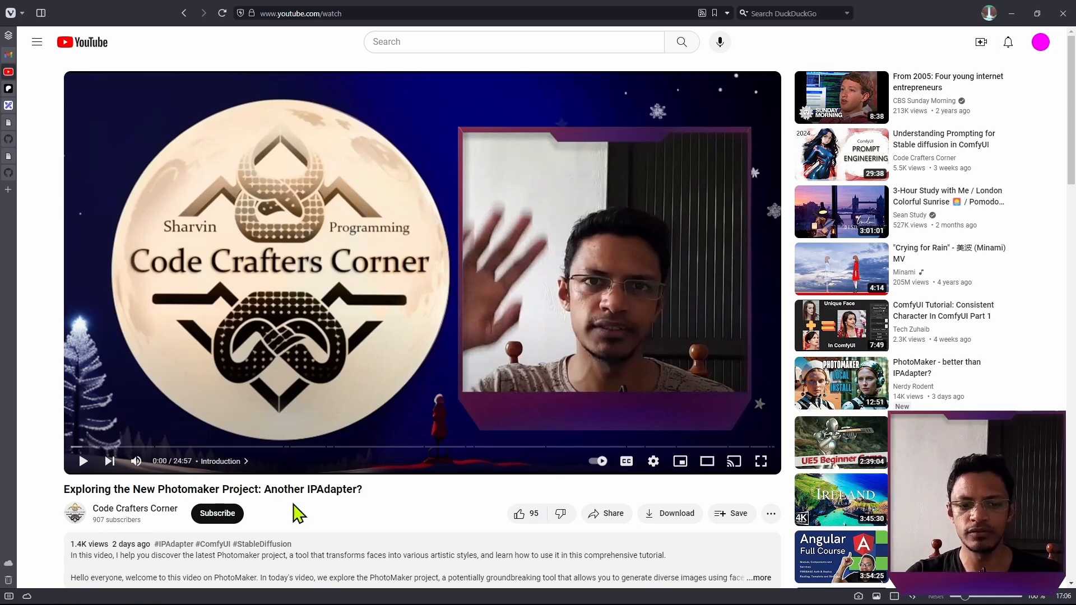
Step: Look through the viewer comments on the Photomaker YouTube video and return to the shiimizu/ComfyUI-PhotoMaker repository page
scroll(393, 521, "down", 10)
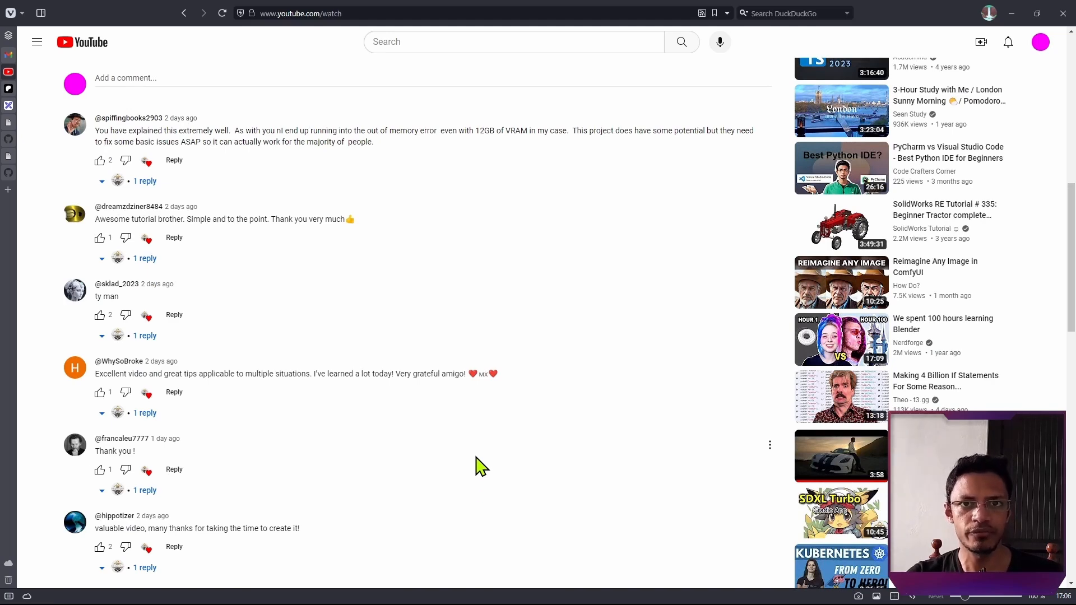
left_click(9, 139)
scroll(132, 413, "down", 1)
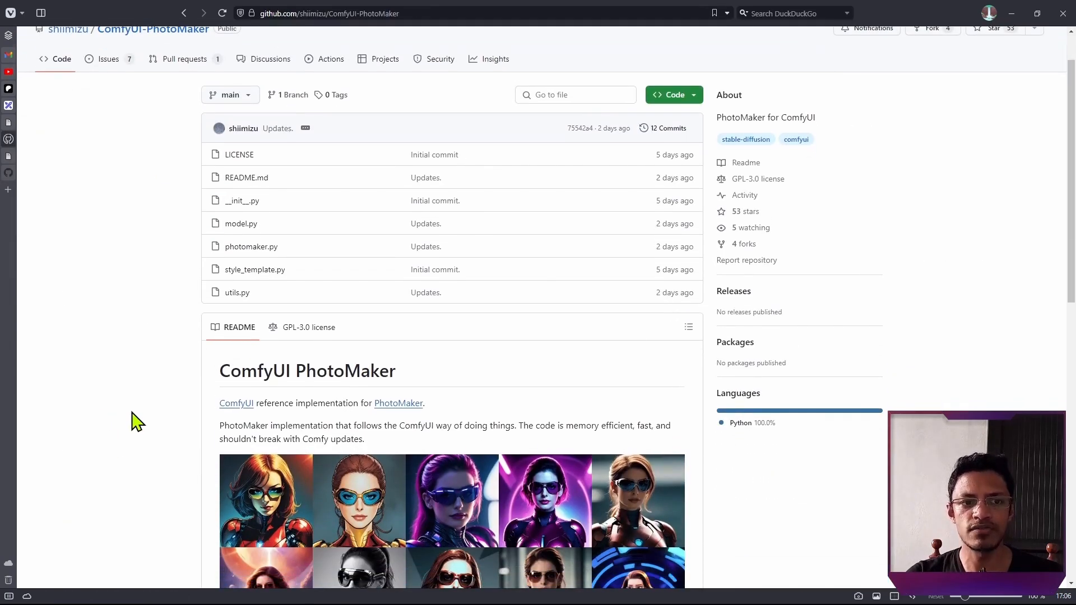
scroll(135, 421, "down", 5)
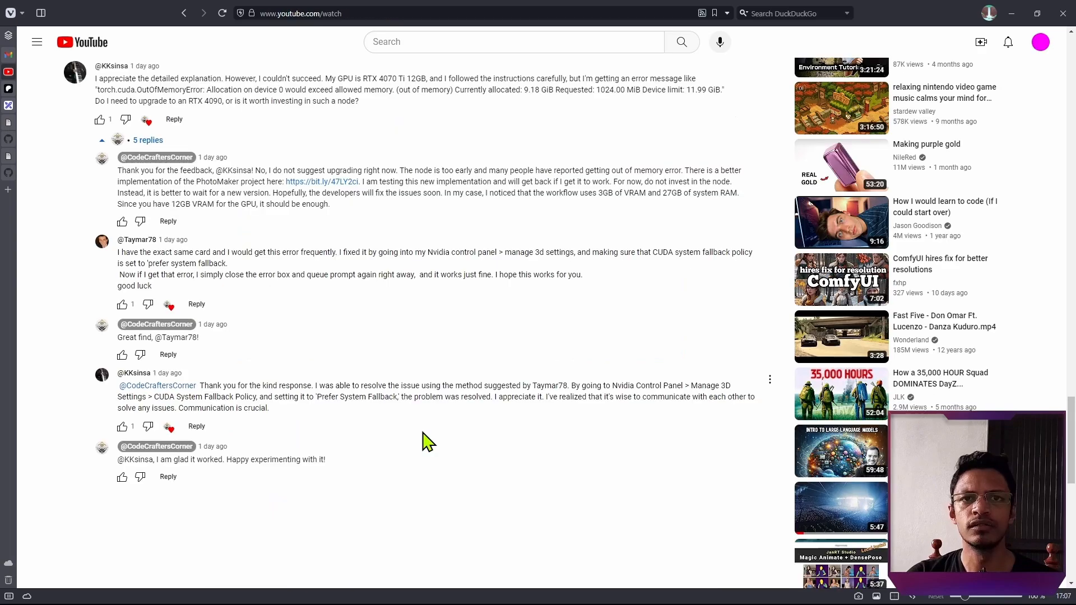
Step: Enlarge the YouTube comment thread about the out-of-memory error and highlight the Nvidia control panel, 3D settings and CUDA fallback policy instructions
scroll(424, 441, "up", 1)
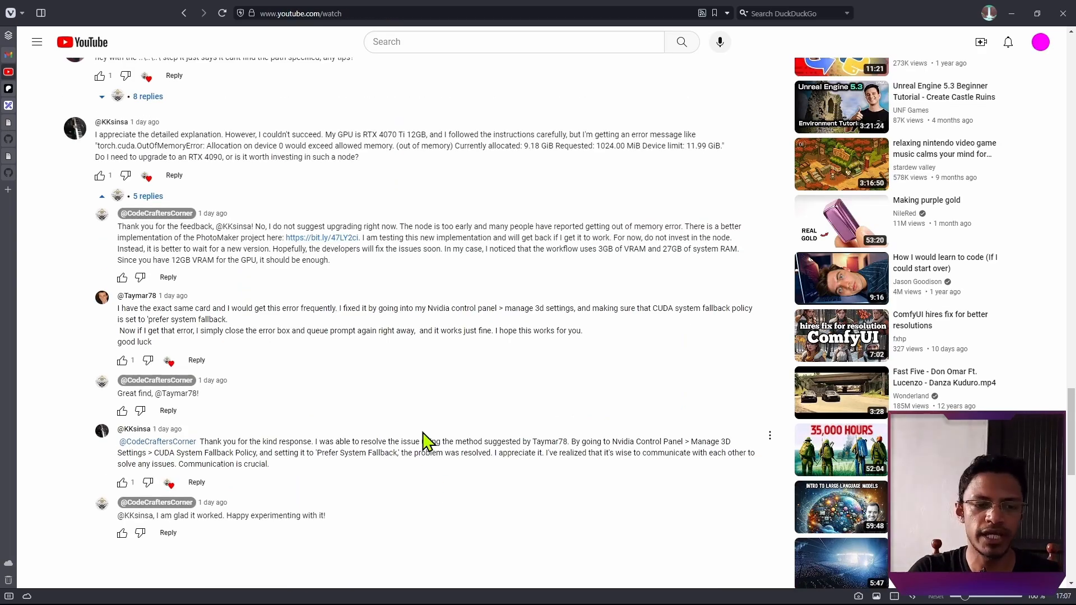
key("ctrl+plus")
key("ctrl+plus")
key("ctrl+plus")
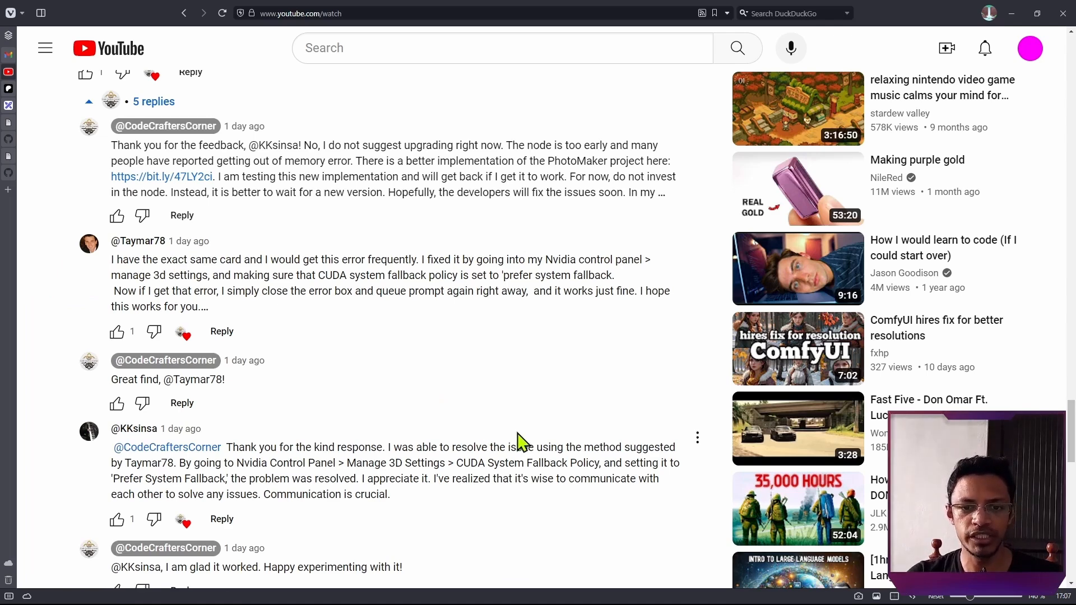
left_click_drag(538, 259, 650, 260)
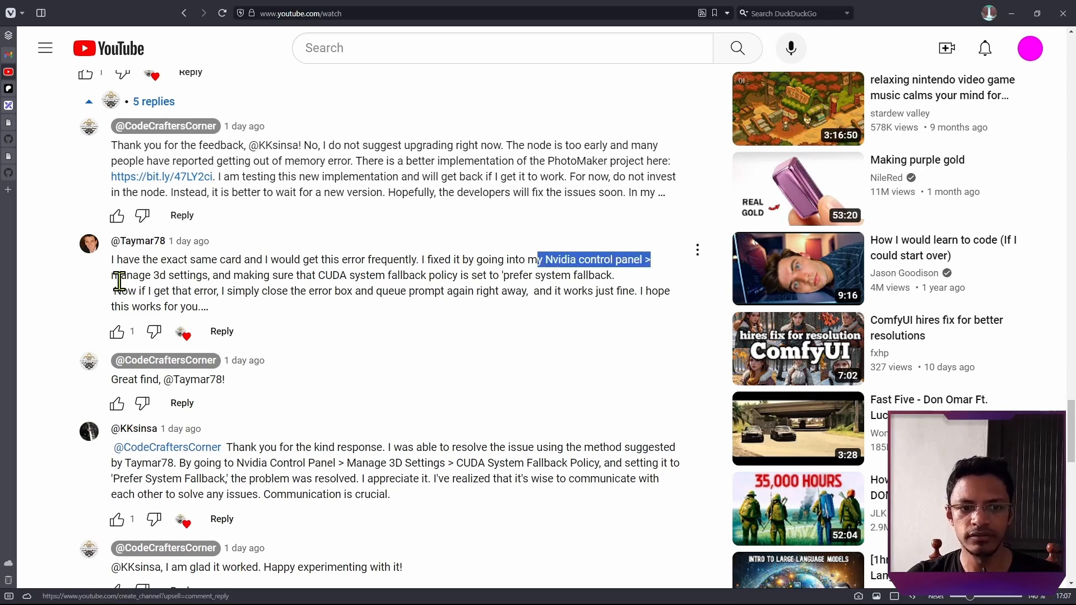
left_click_drag(121, 275, 212, 275)
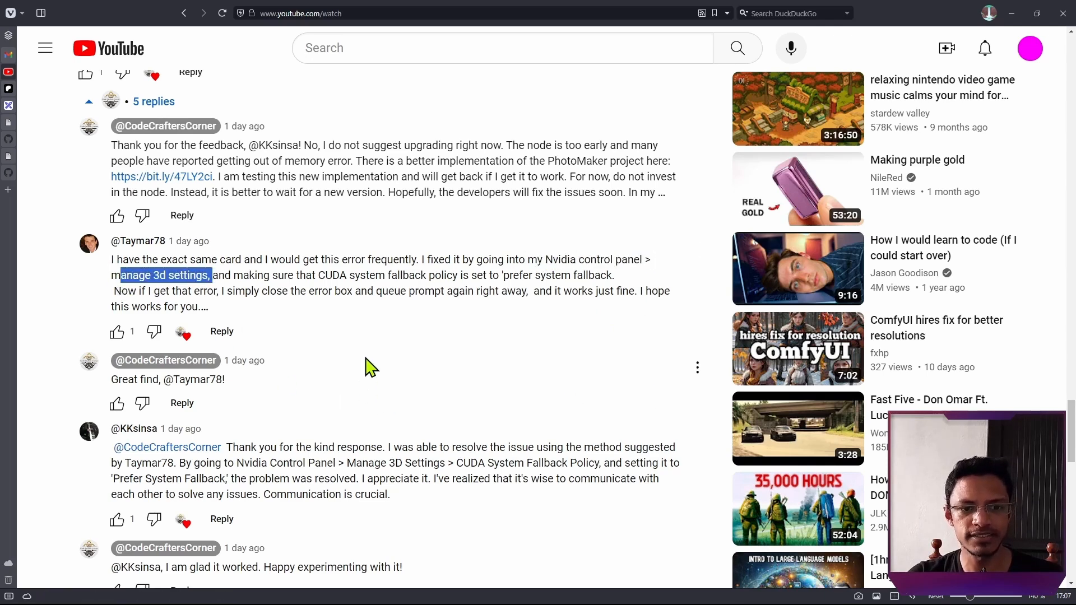
left_click_drag(264, 275, 489, 275)
left_click(495, 344)
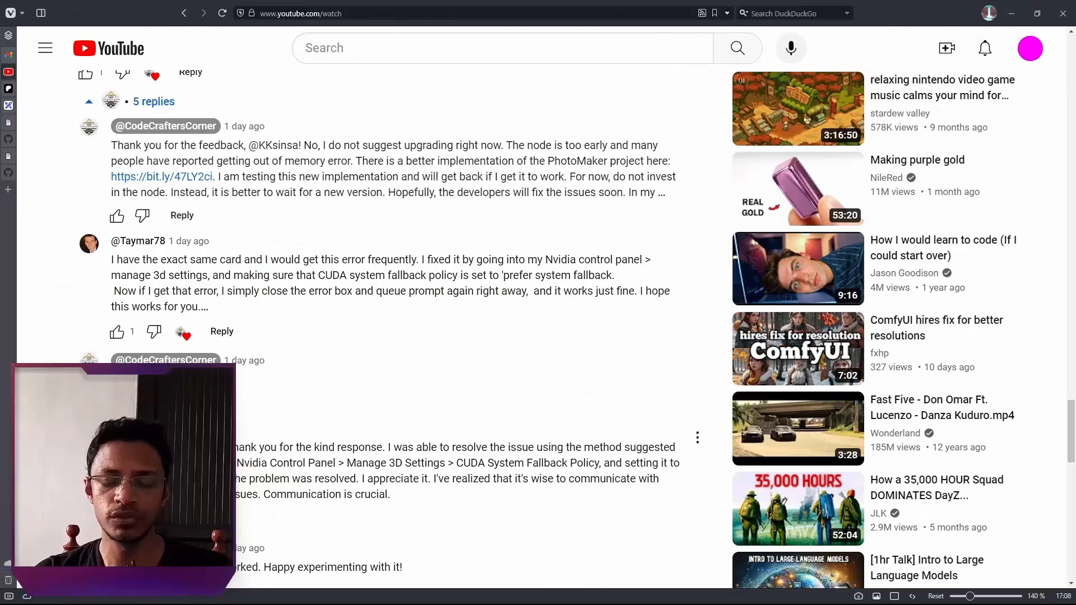
mouse_move(680, 604)
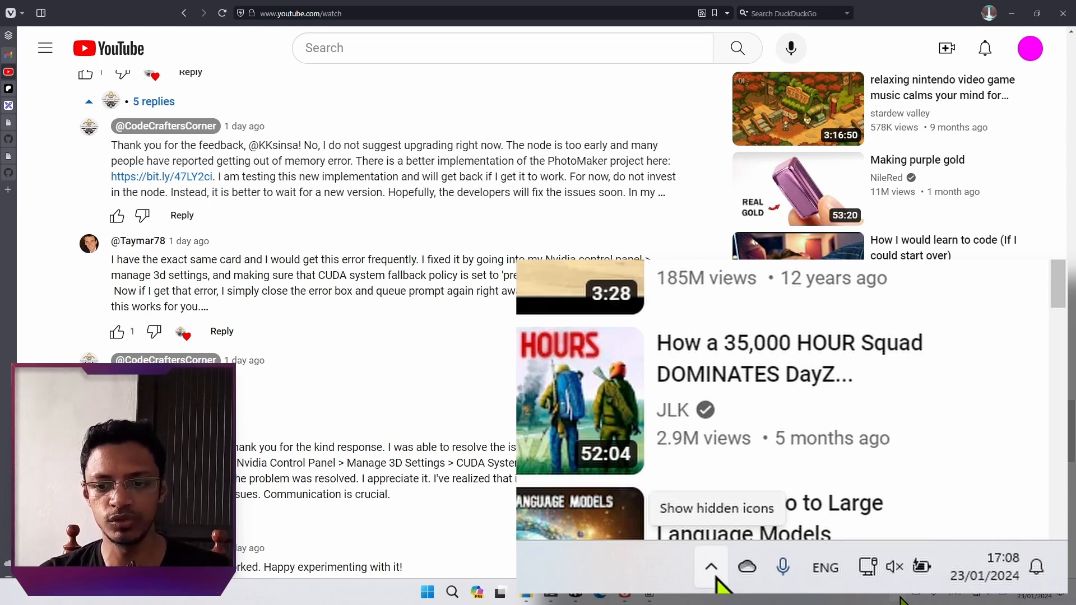
left_click(900, 597)
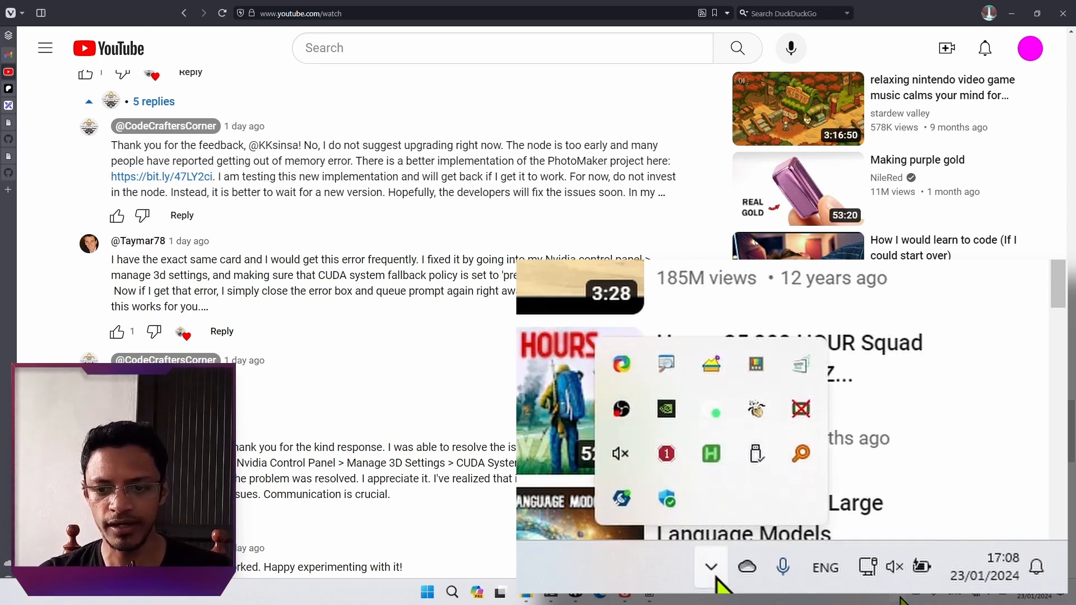
right_click(667, 418)
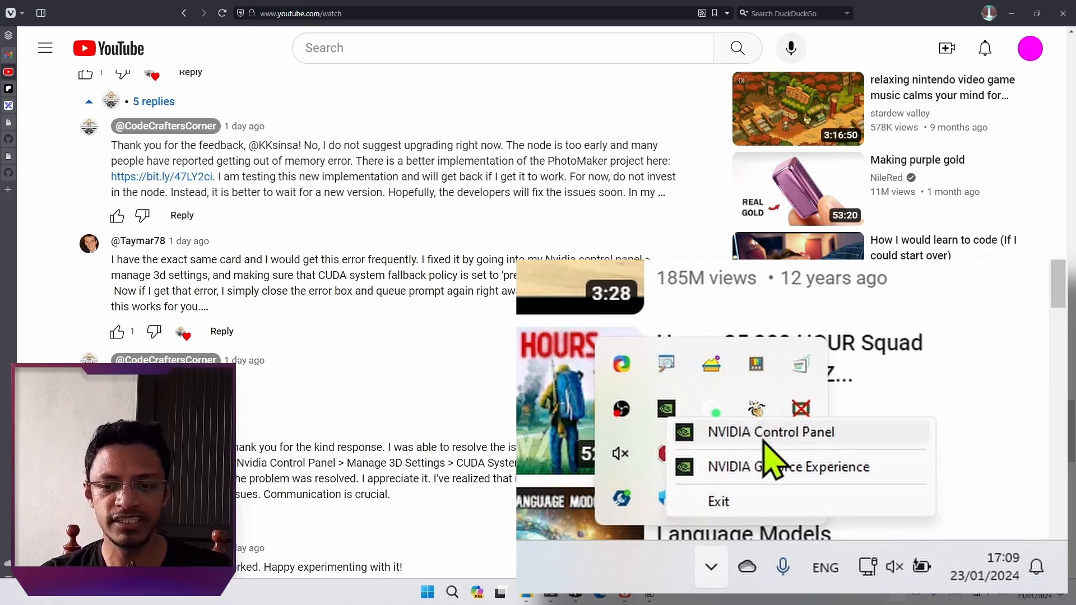
Step: Search Windows for "nvid" and launch the NVIDIA Control Panel
left_click(428, 592)
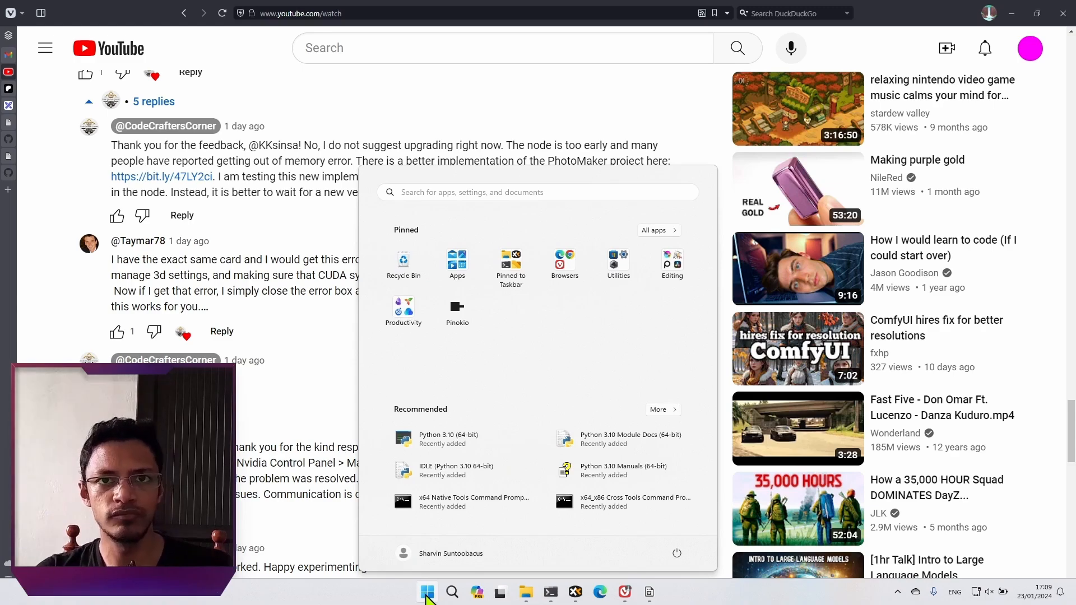
left_click(453, 593)
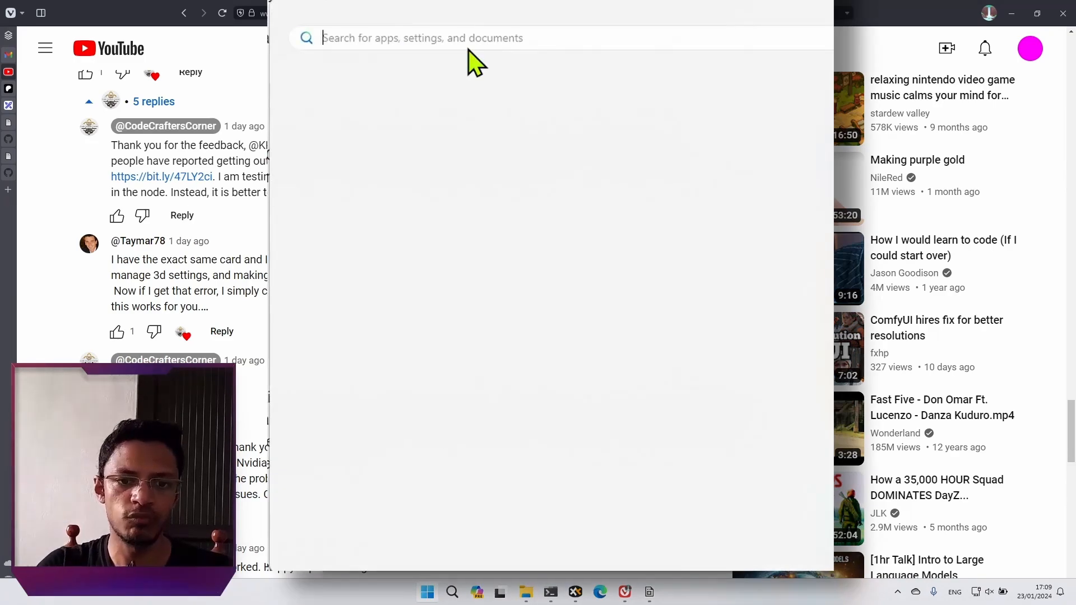
type("nvid")
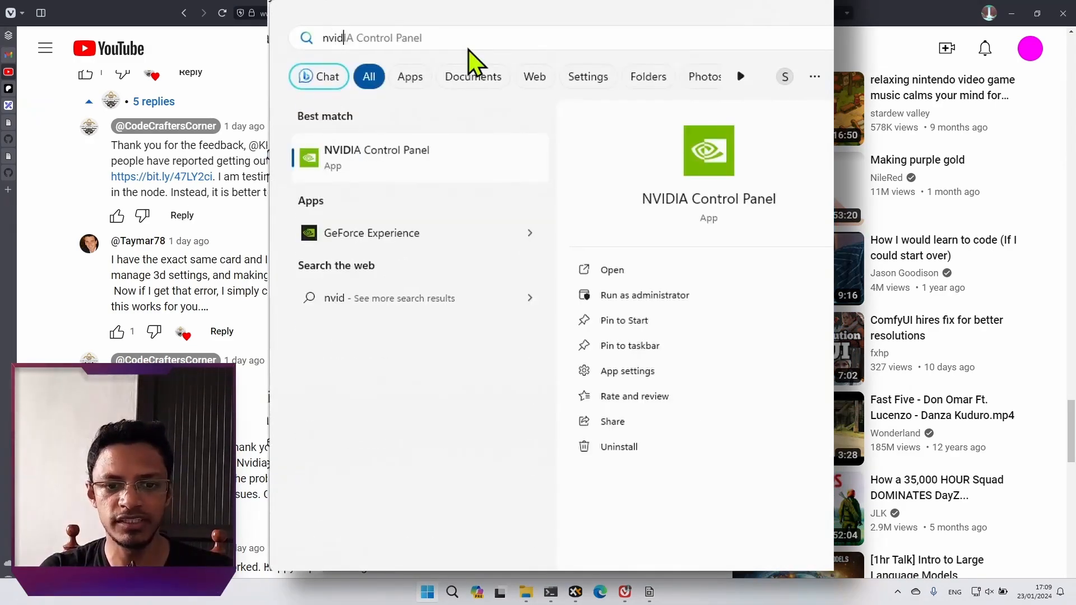
key("Return")
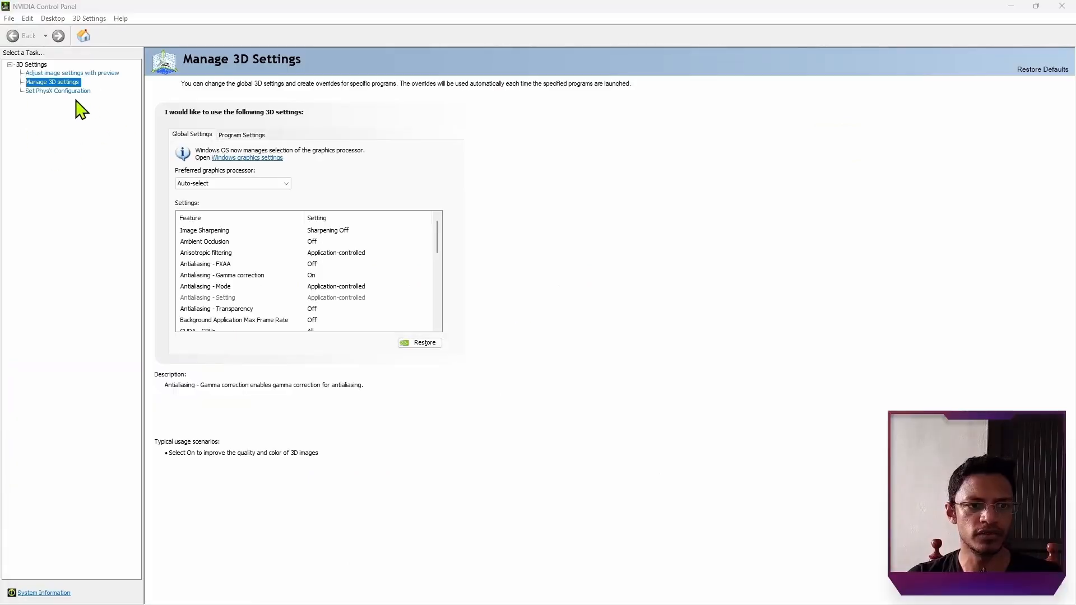
Step: In the global 3D settings, set the CUDA - Sysmem Fallback Policy to Prefer Sysmem Fallback
left_click(52, 84)
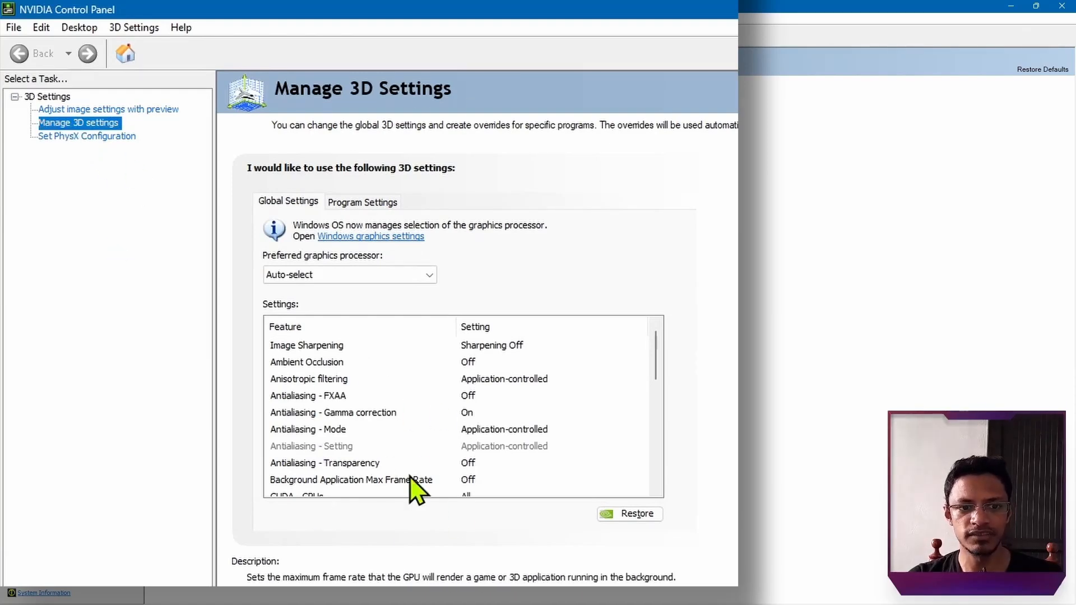
scroll(507, 460, "down", 3)
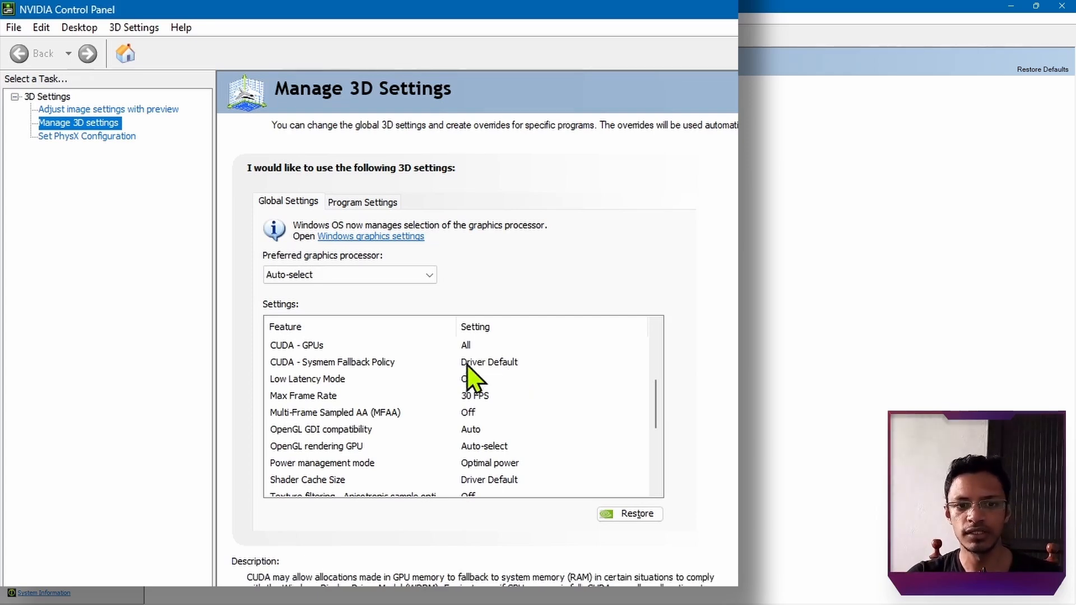
left_click(494, 363)
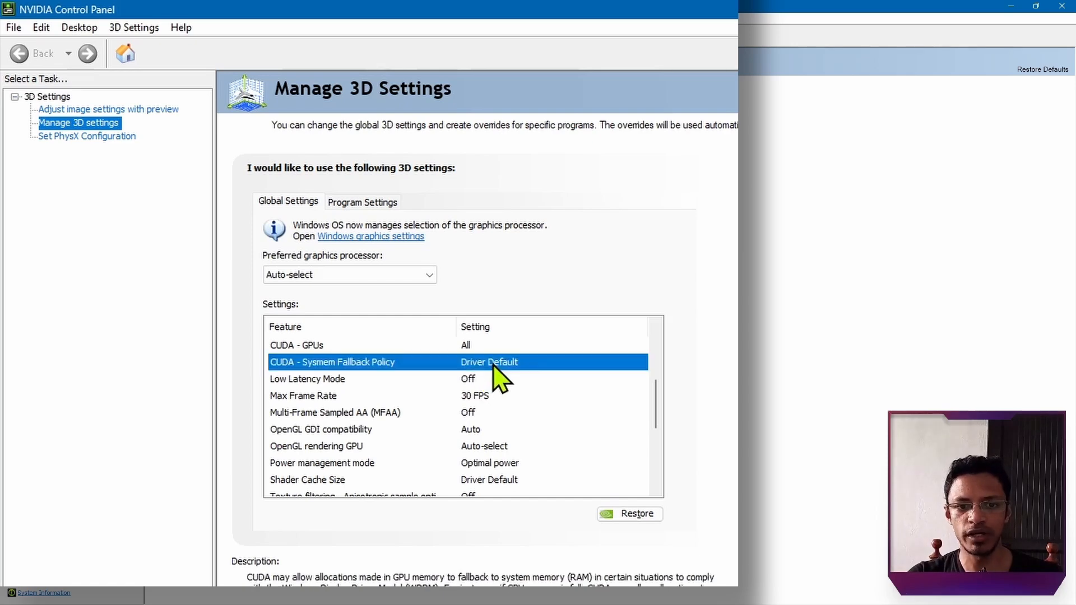
left_click(362, 364)
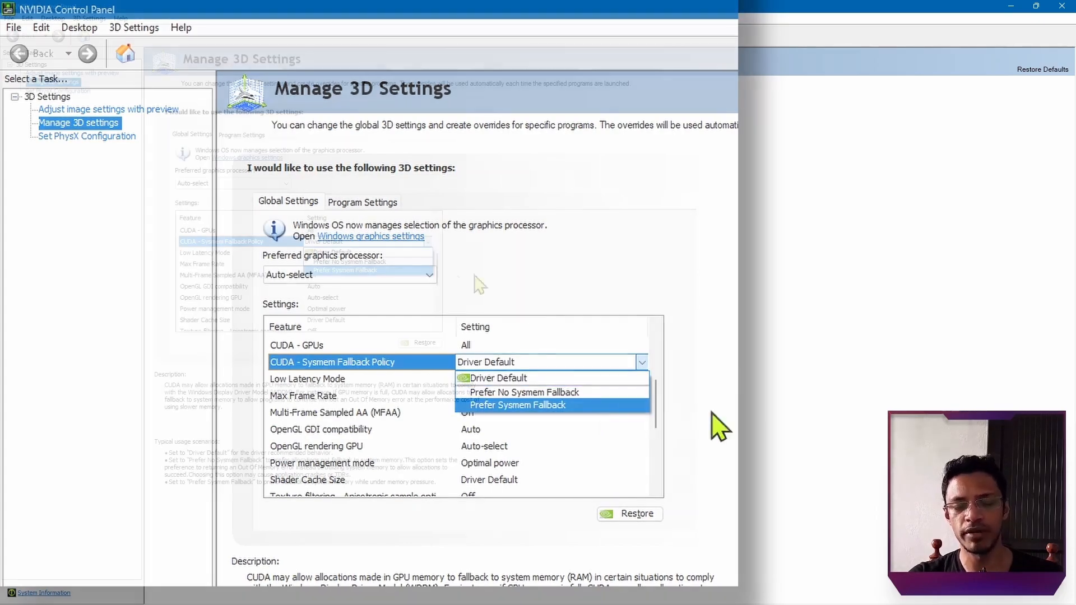
left_click(680, 407)
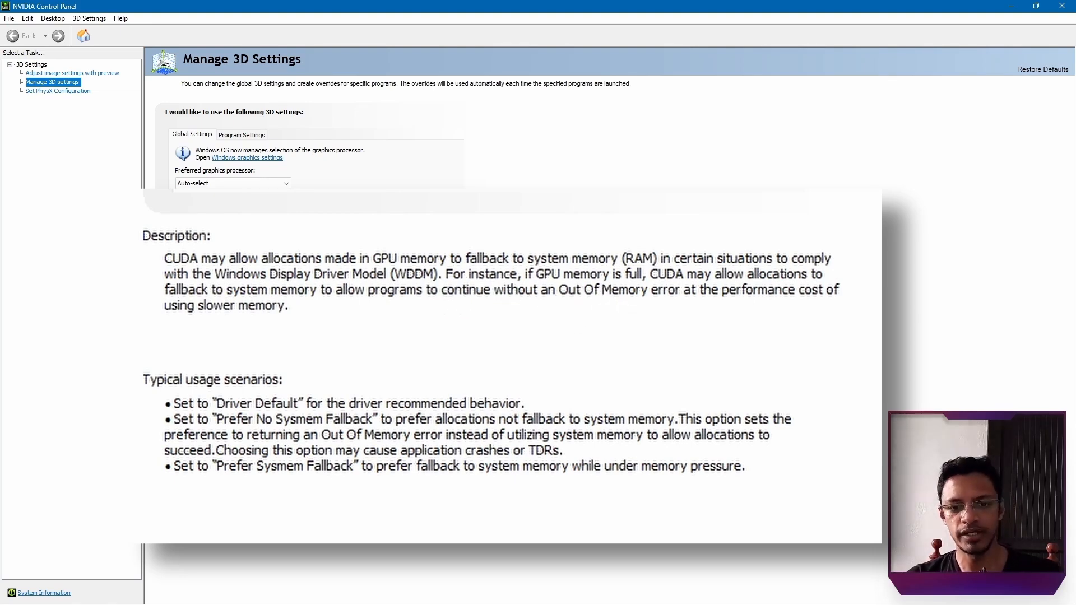
left_click(365, 242)
left_click(359, 271)
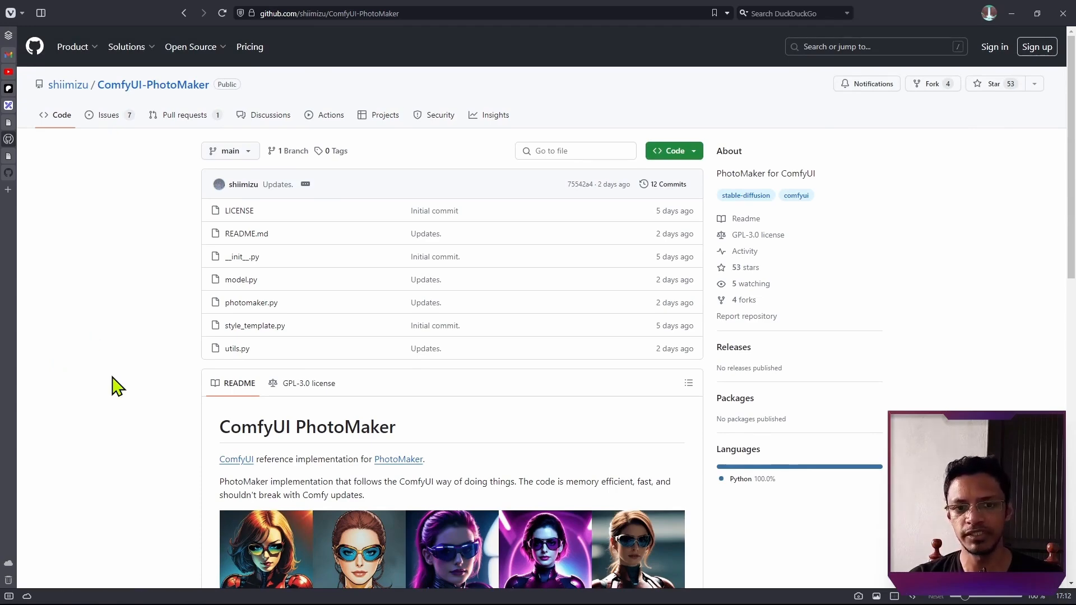
Step: Switch to the browser, review the shiimizu/ComfyUI-PhotoMaker README and open the ComfyUI-Manager custom-node-list.json at its PhotoMaker entry
scroll(112, 375, "down", 5)
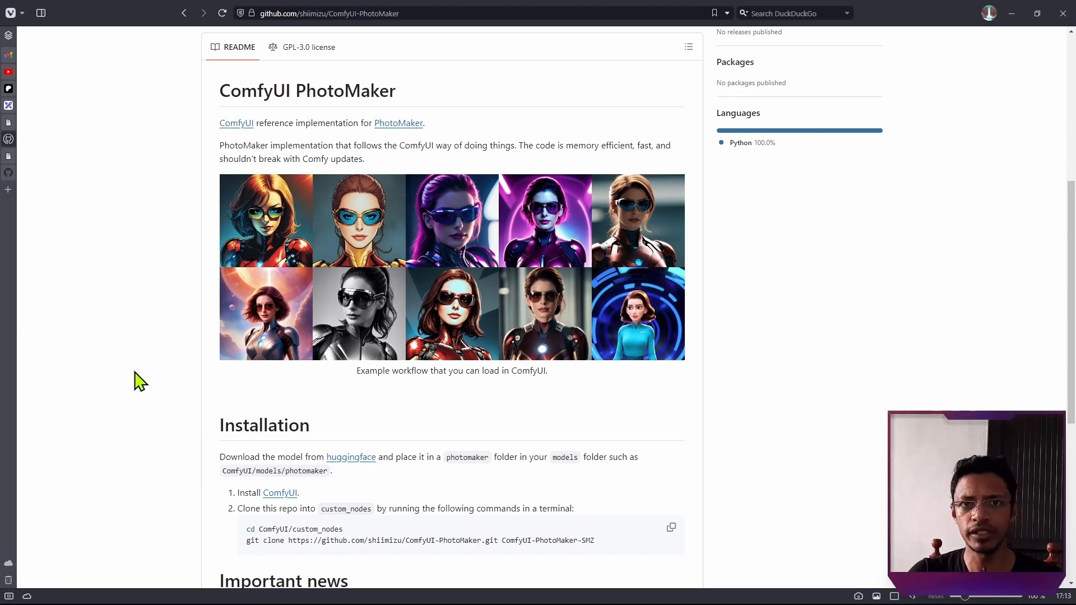
scroll(128, 428, "up", 5)
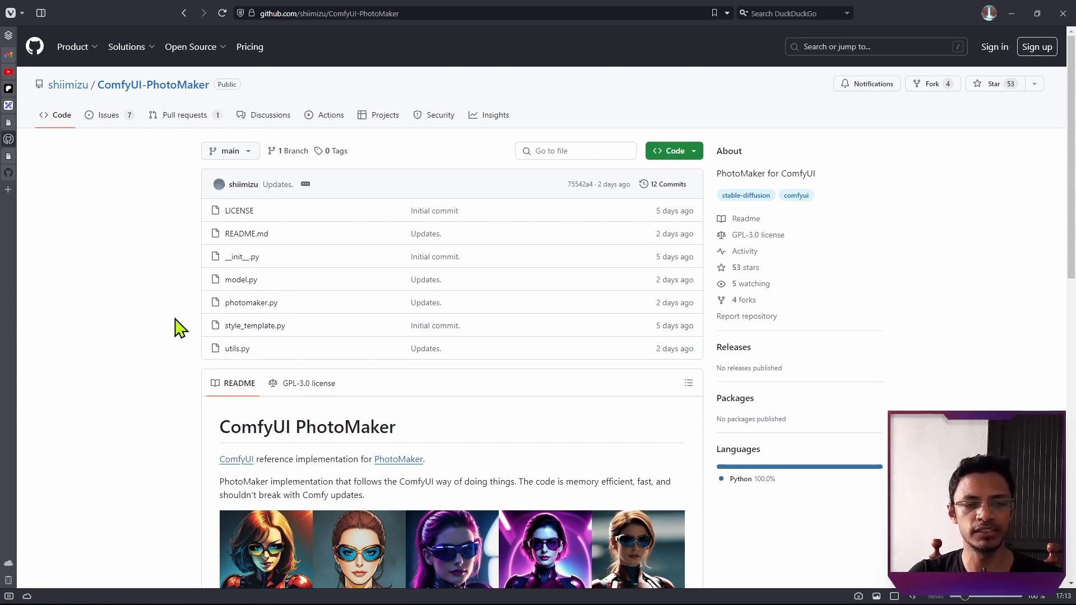
left_click(8, 156)
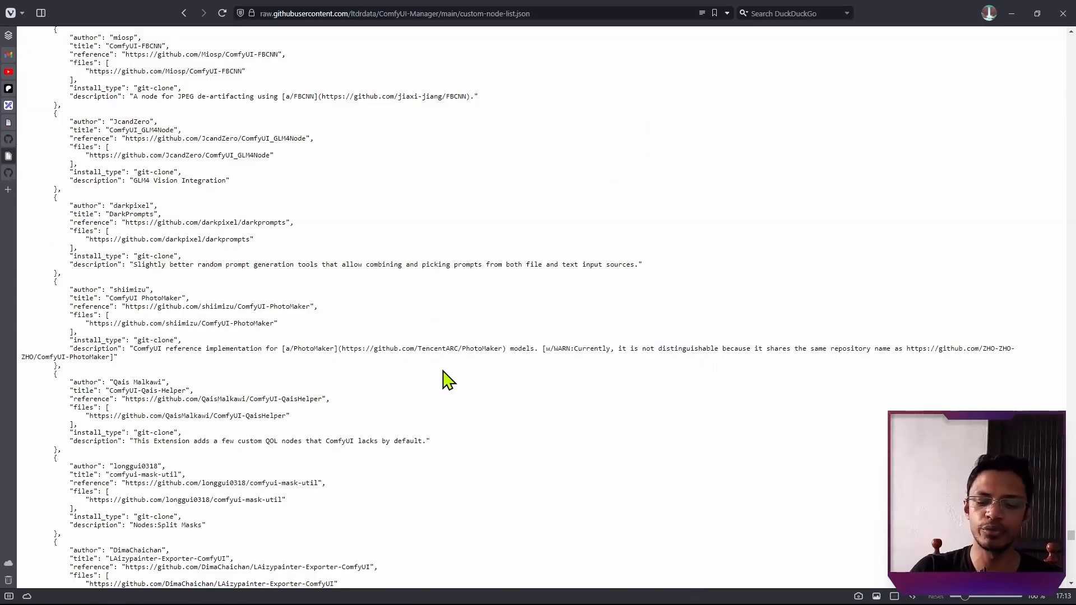
Step: Enlarge the custom node list, find "photomaker" on the page, and highlight the author line of the ComfyUI PhotoMaker entry
key("ctrl+plus")
key("ctrl+plus")
key("ctrl+plus")
key("ctrl+plus")
key("ctrl+plus")
key("ctrl+plus")
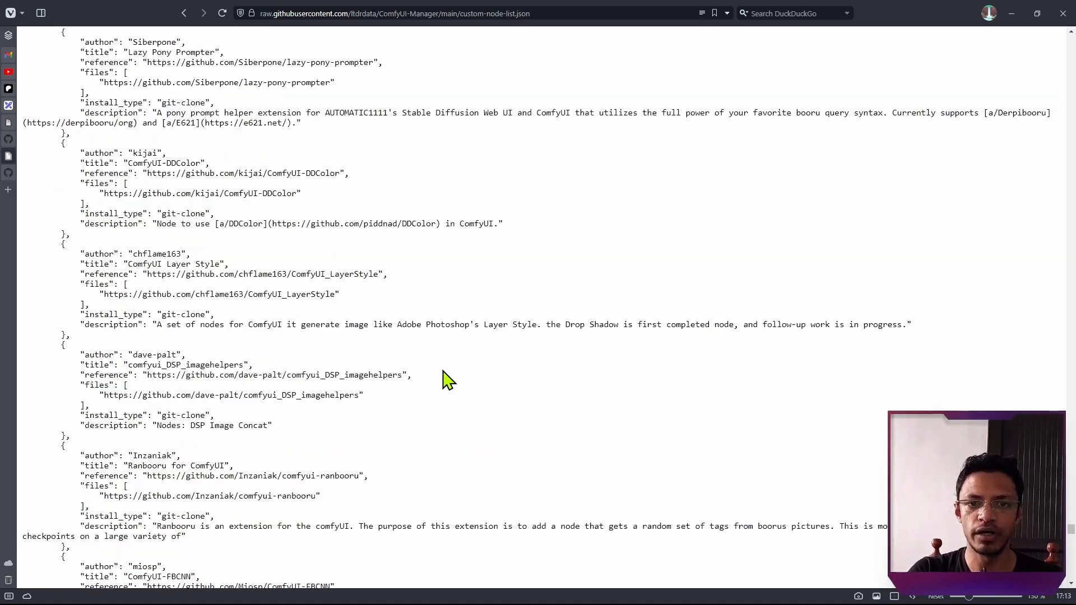
key("ctrl+f")
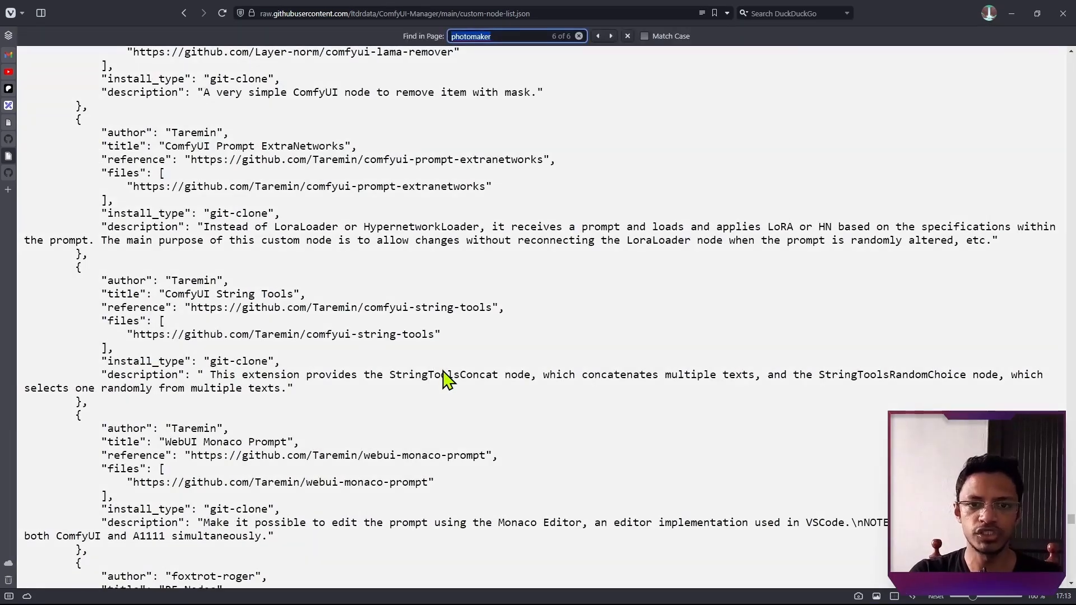
key("Return")
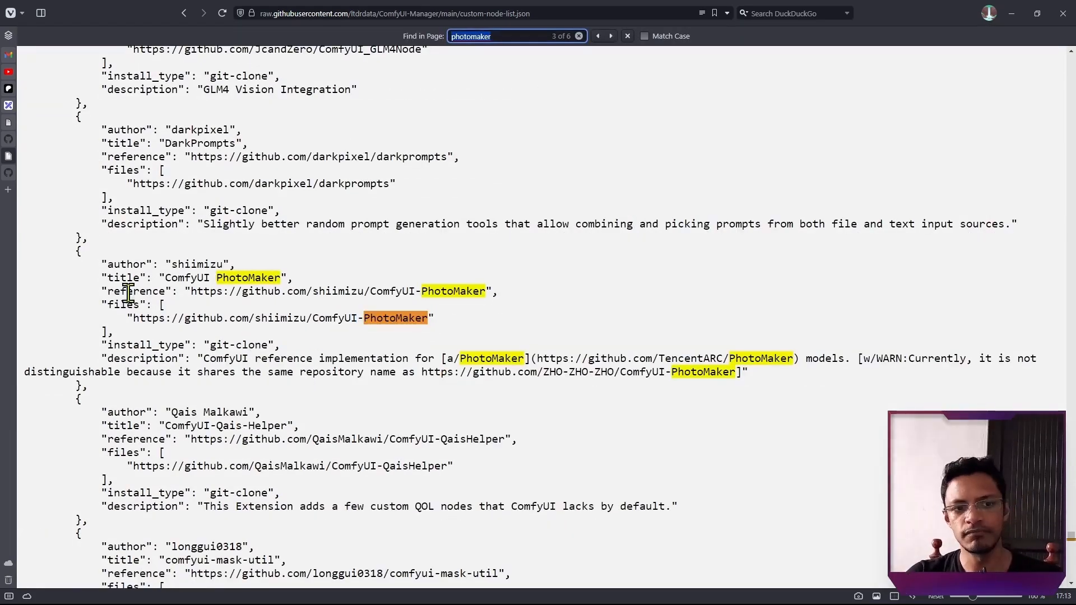
left_click_drag(100, 263, 235, 265)
mouse_move(336, 270)
left_mouse_down()
mouse_move(362, 288)
mouse_move(348, 268)
left_mouse_up()
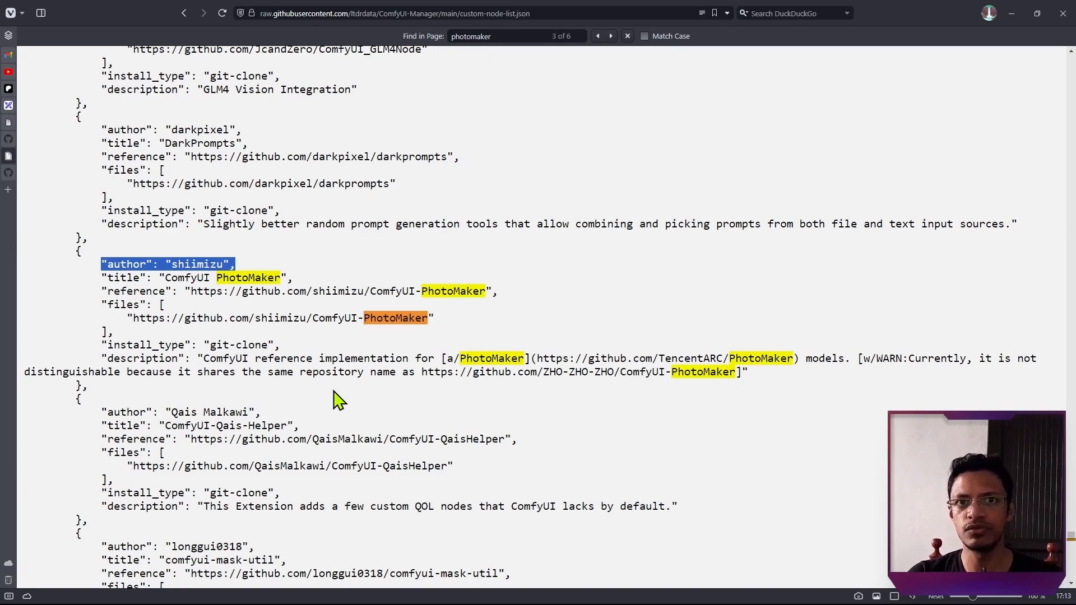
left_click(565, 336)
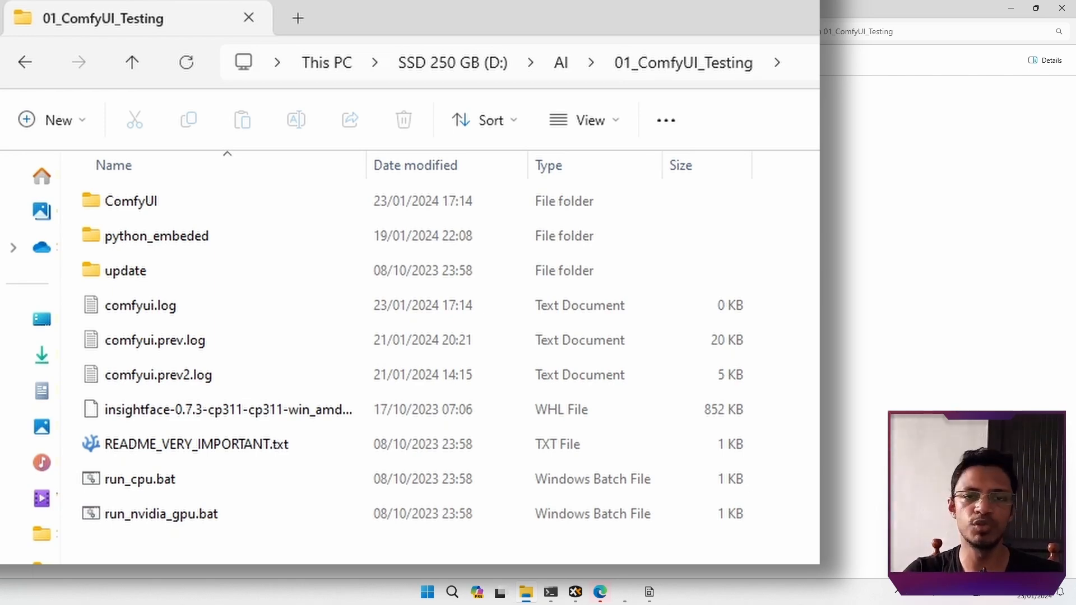
Step: Open the ComfyUI folder inside 01_ComfyUI_Testing, and in the ComfyUI browser window clear the workflow from the canvas
double_click(149, 213)
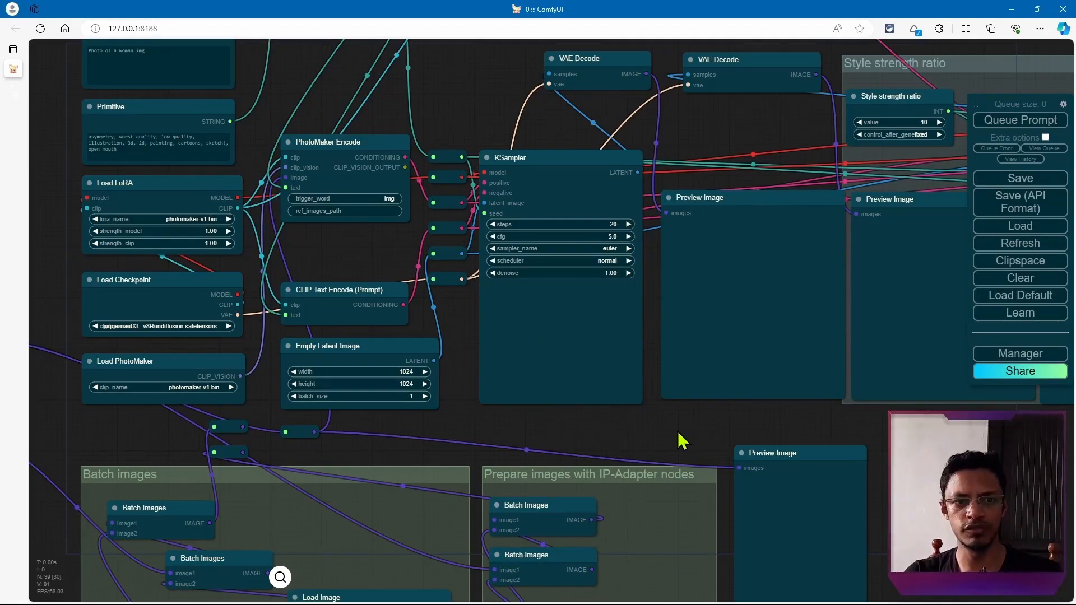
left_click(1020, 278)
left_click(606, 88)
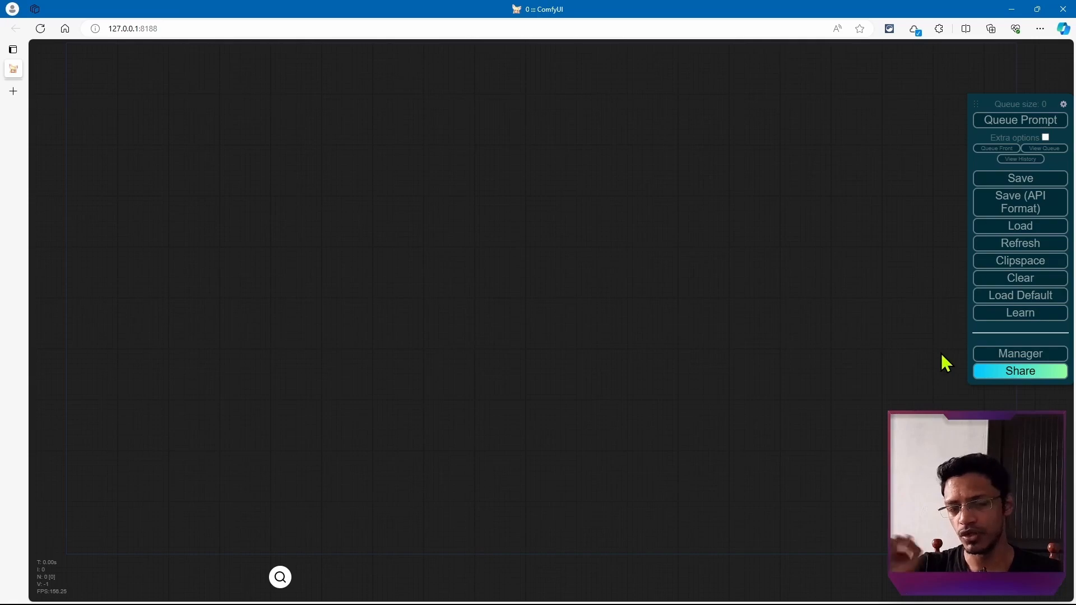
Step: Review the update options in ComfyUI Manager, search its installable custom nodes for "photomaker", and close the manager
left_click(1002, 358)
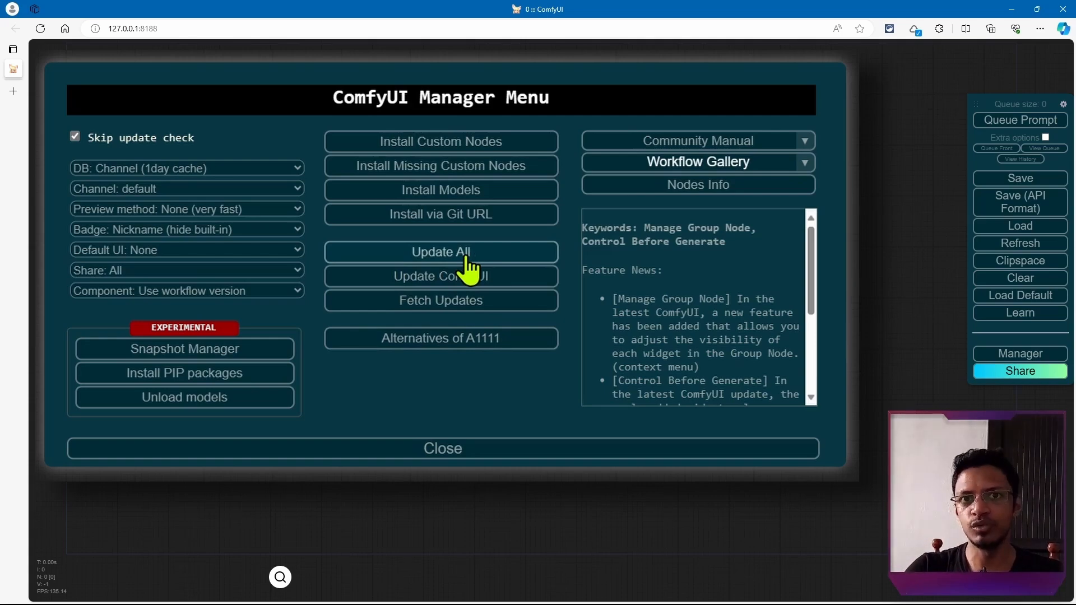
left_click(609, 452)
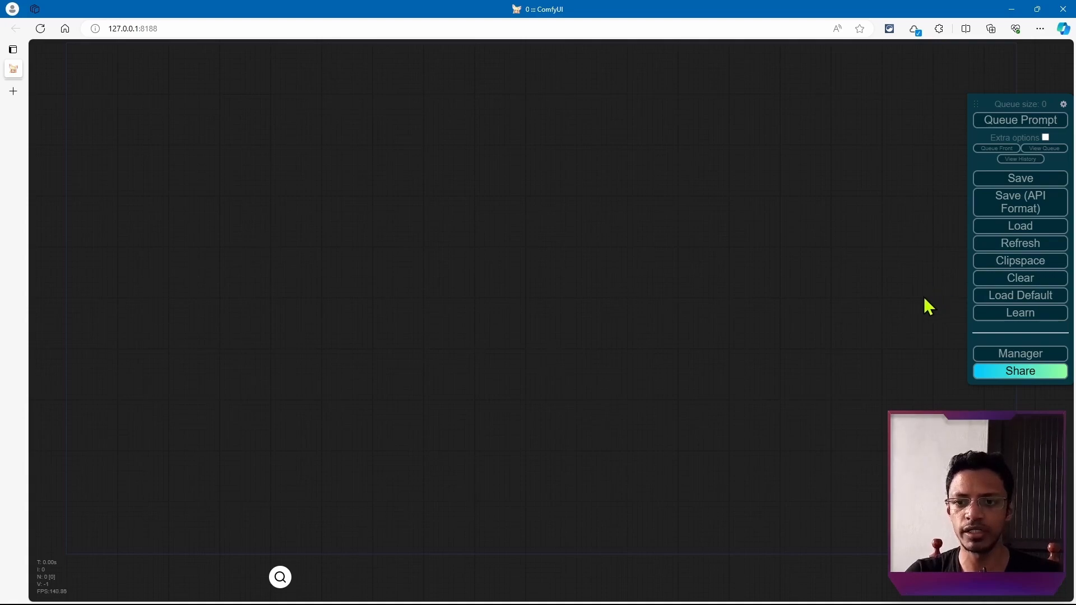
left_click(1015, 358)
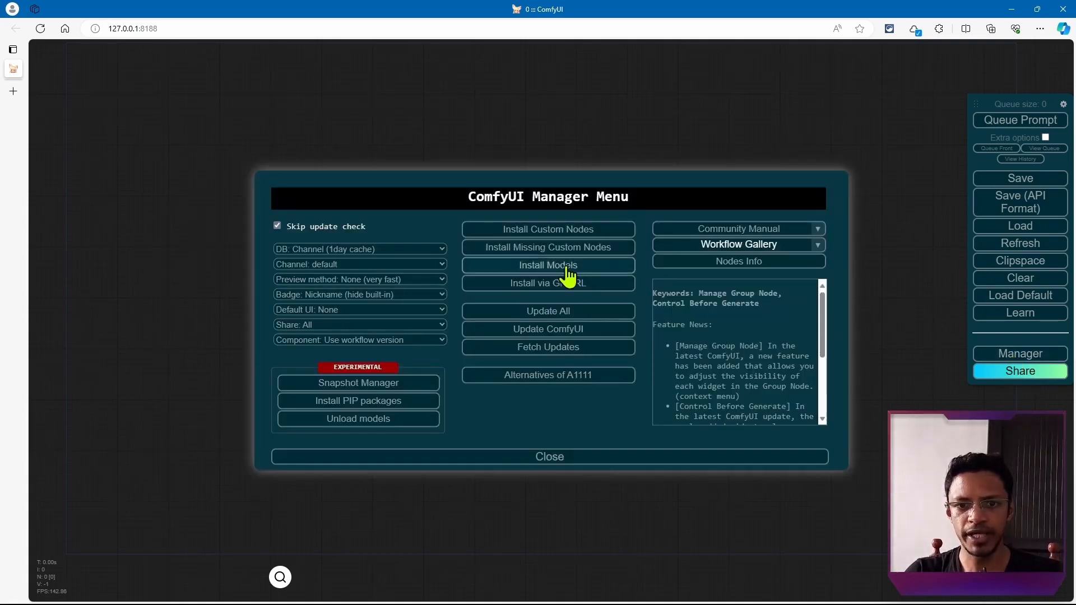
left_click(610, 230)
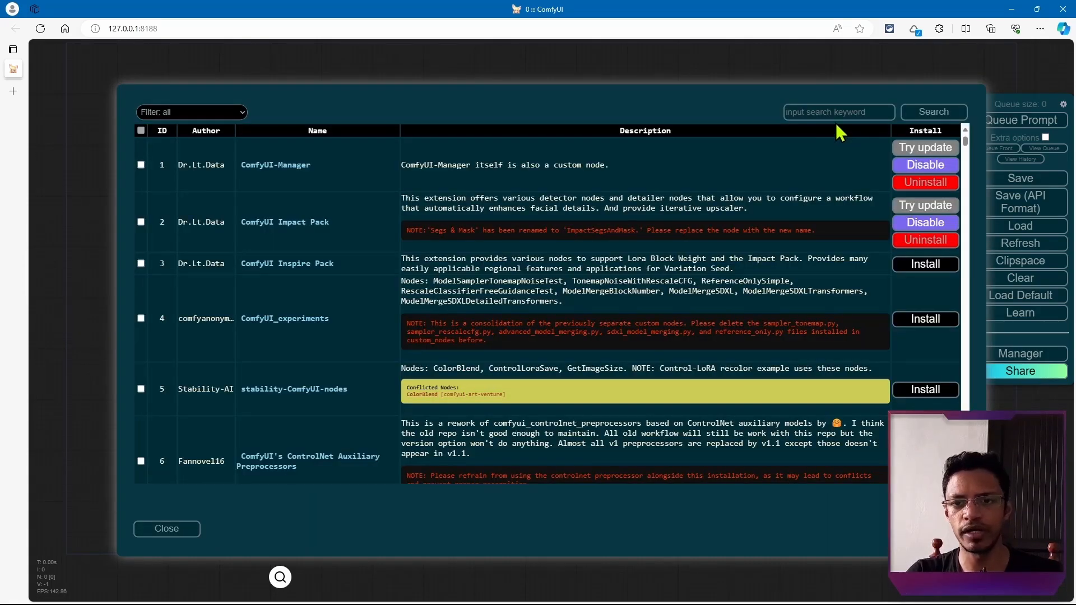
left_click(838, 112)
type("photomaker")
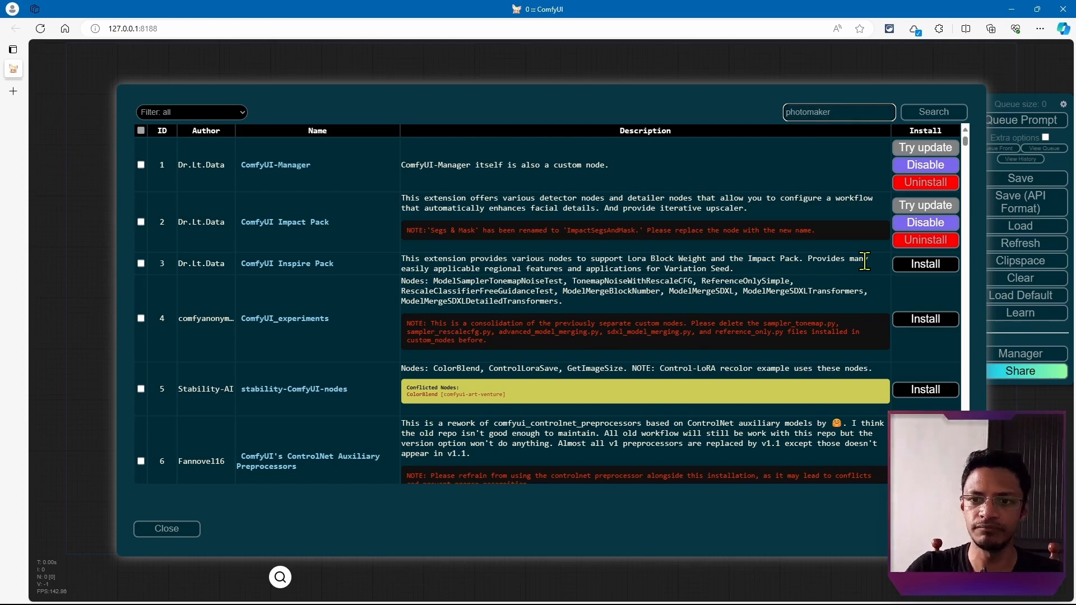
left_click(942, 112)
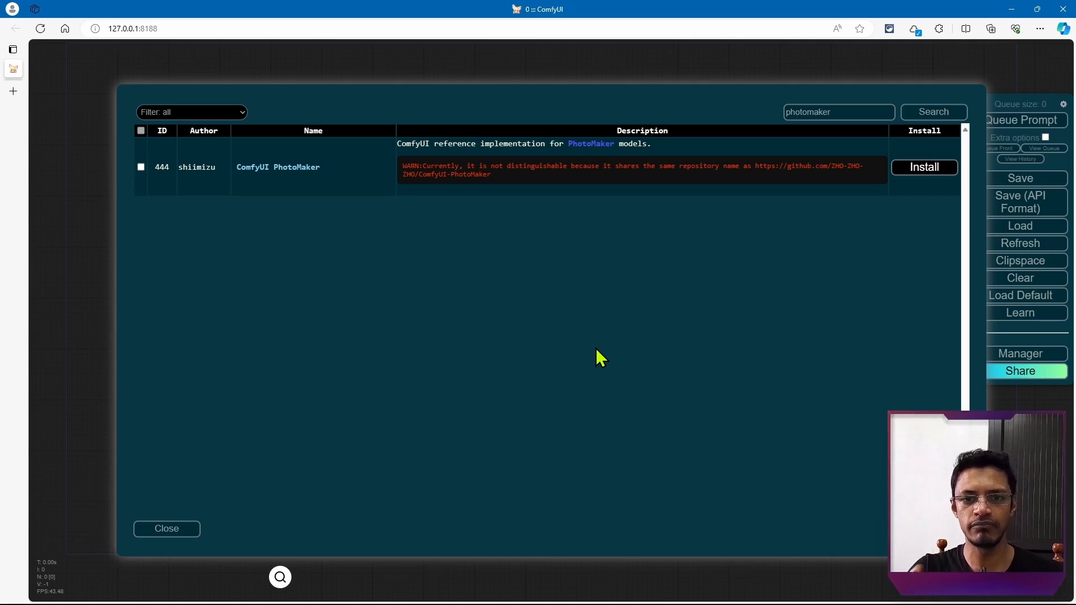
key("Escape")
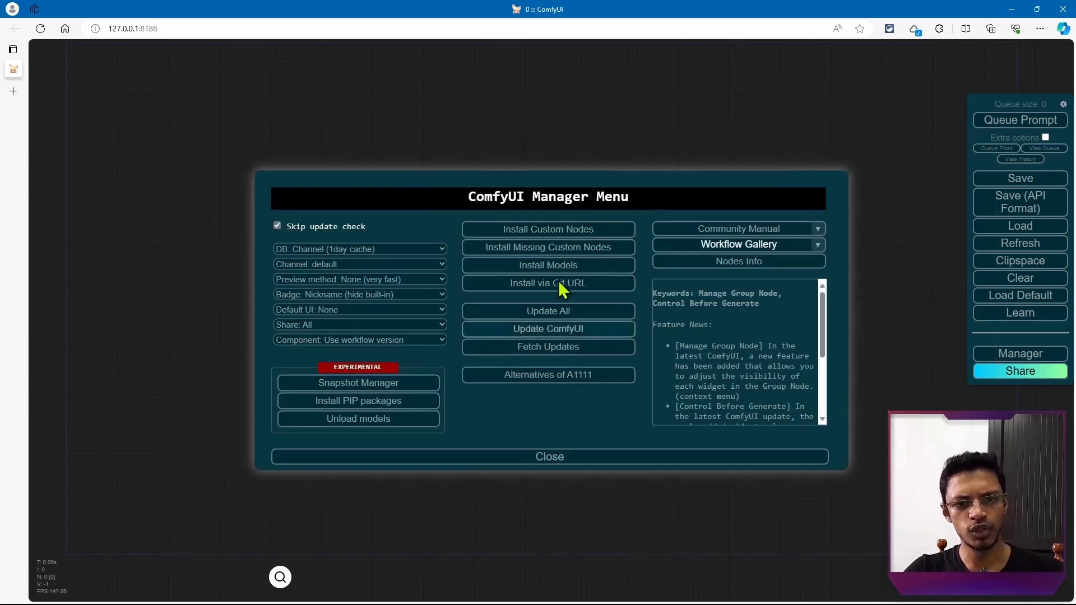
left_click(550, 463)
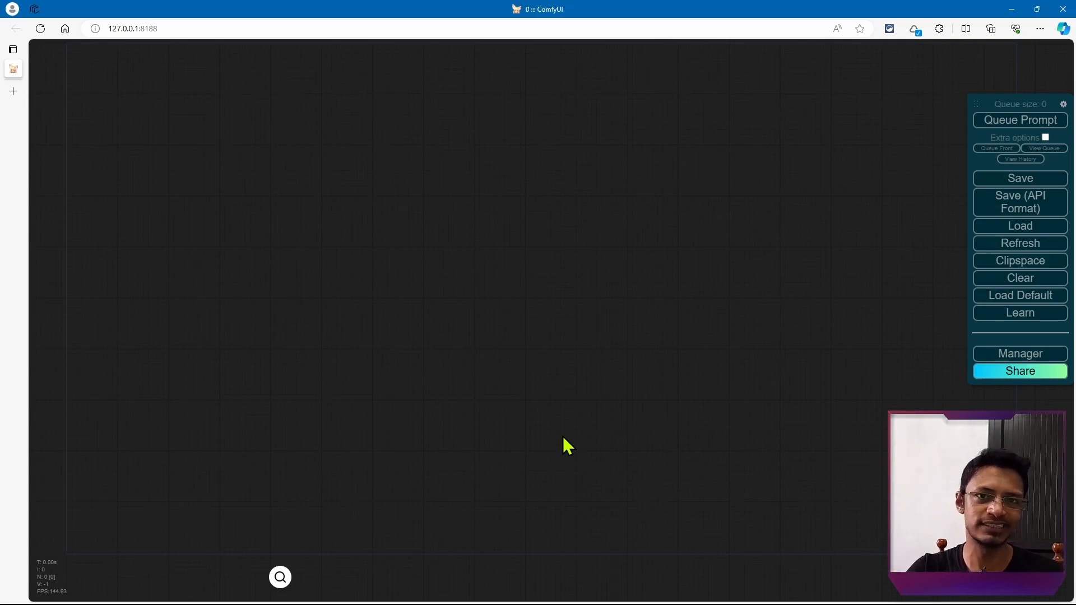
Step: Switch to File Explorer, open ComfyUI's custom_nodes folder, and start a command prompt there with CMD
key("alt+Tab")
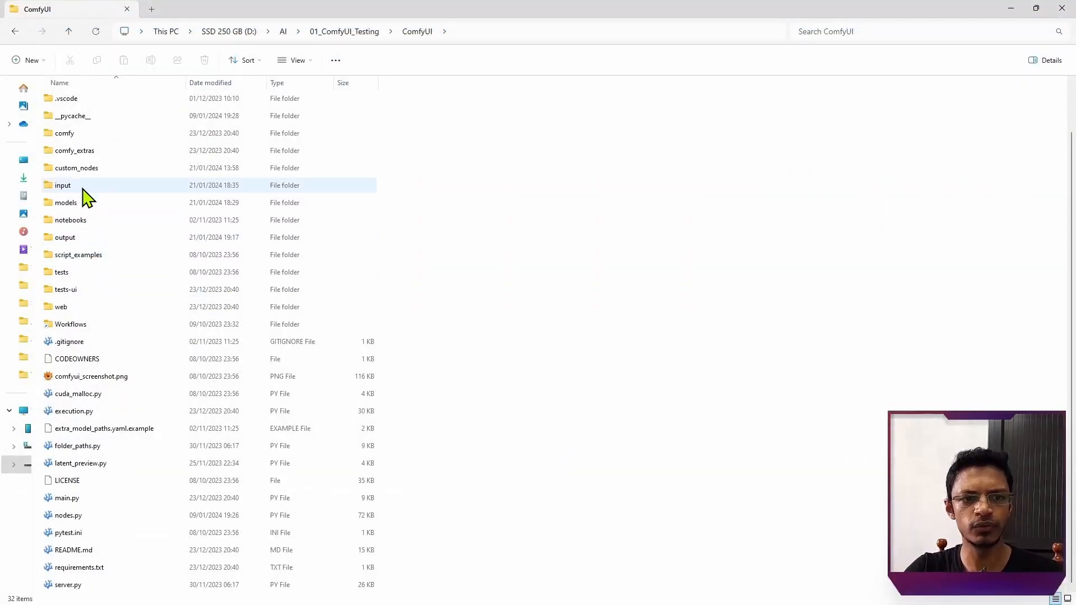
double_click(84, 169)
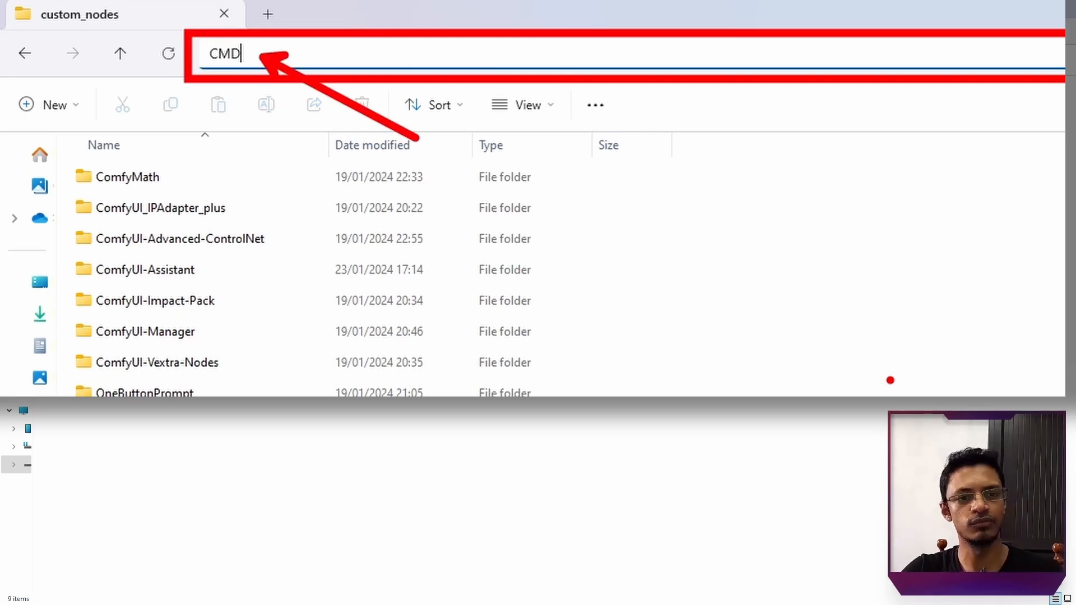
key("Return")
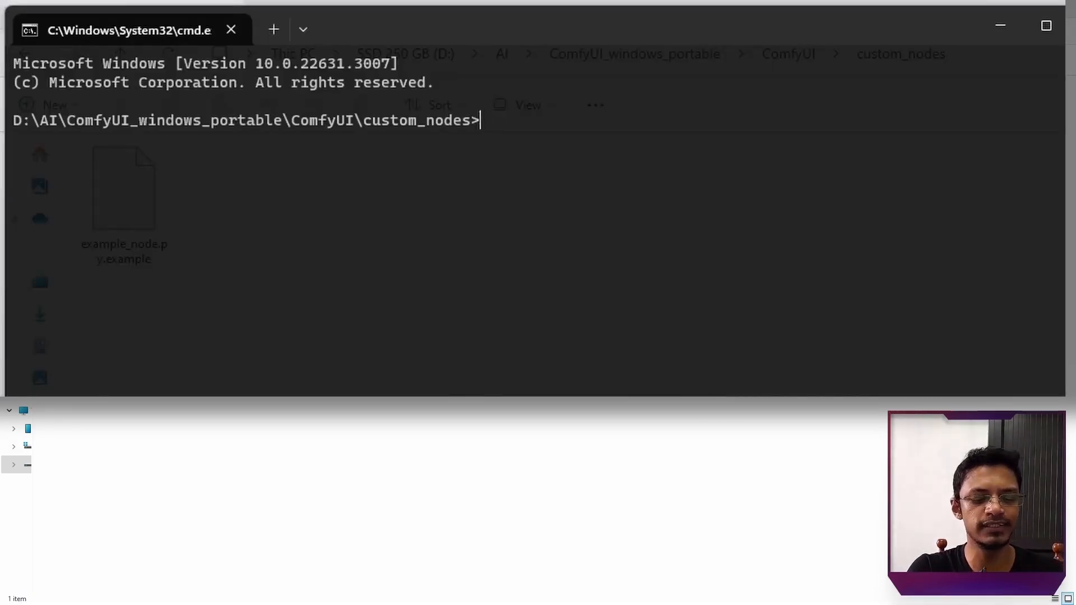
left_click_drag(328, 144, 489, 144)
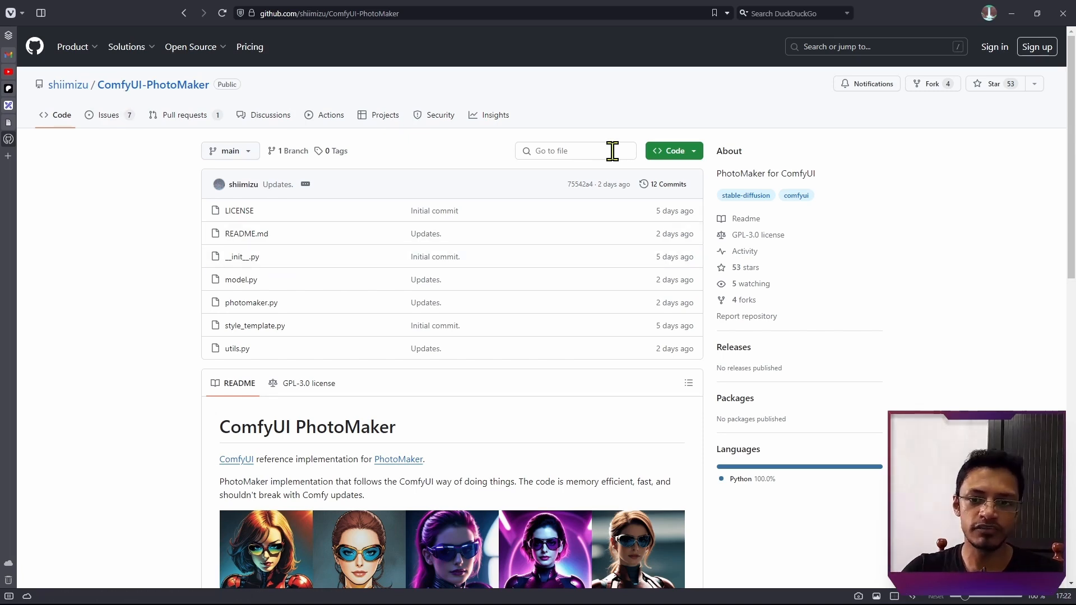
Step: View the HTTPS clone URL of the ComfyUI-PhotoMaker repository on GitHub and dismiss the clone options
left_click(691, 161)
left_click(638, 225)
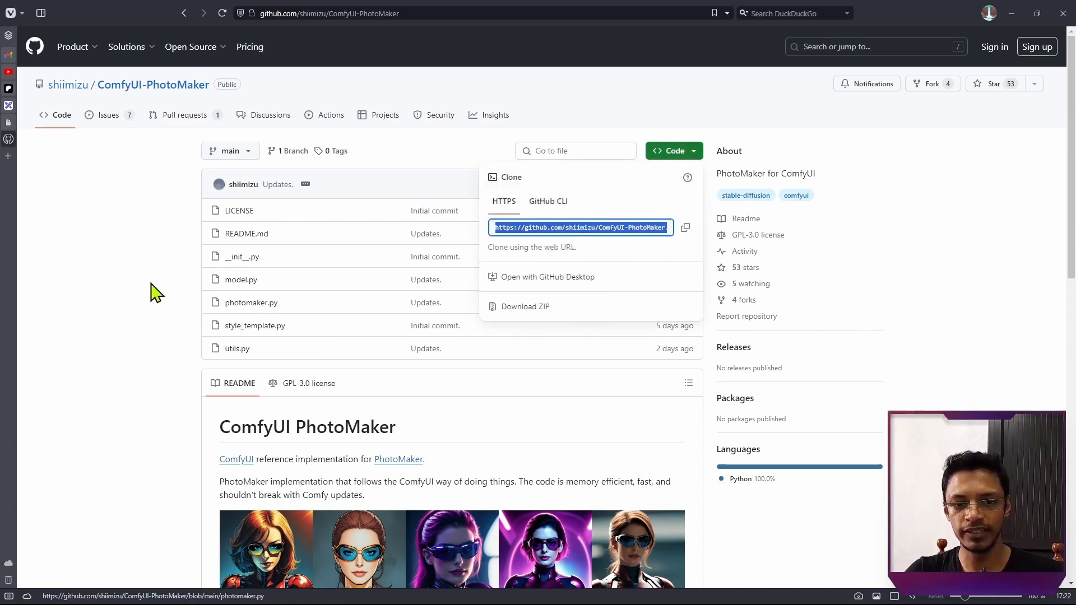
left_click(155, 305)
Step: Copy the git clone command that ends in ComfyUI-PhotoMaker-SMZ from the README's Installation section
scroll(190, 294, "down", 9)
scroll(190, 294, "down", 2)
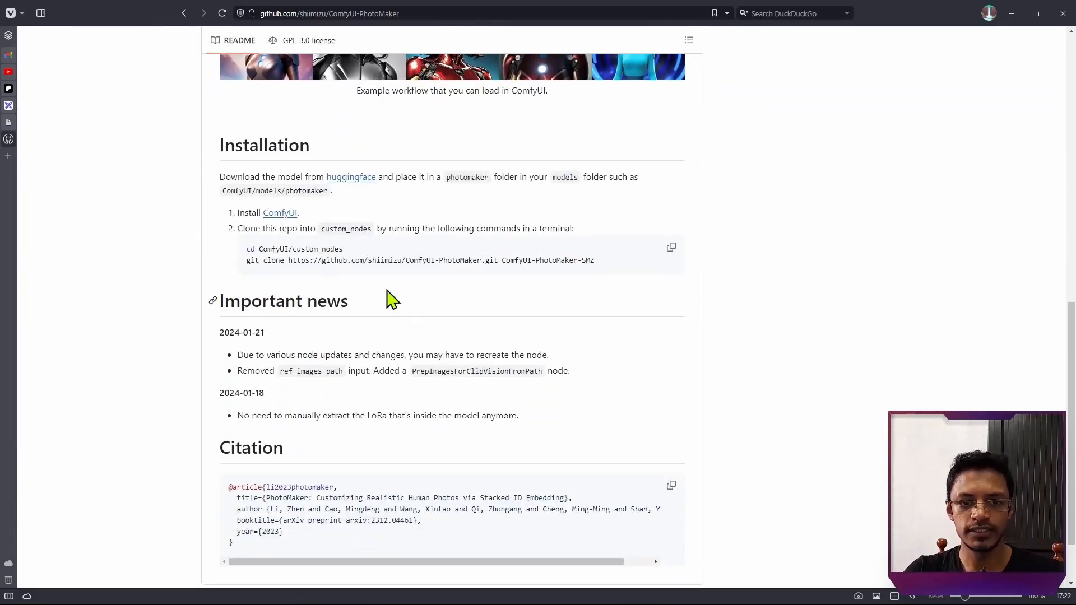
left_click_drag(596, 260, 244, 268)
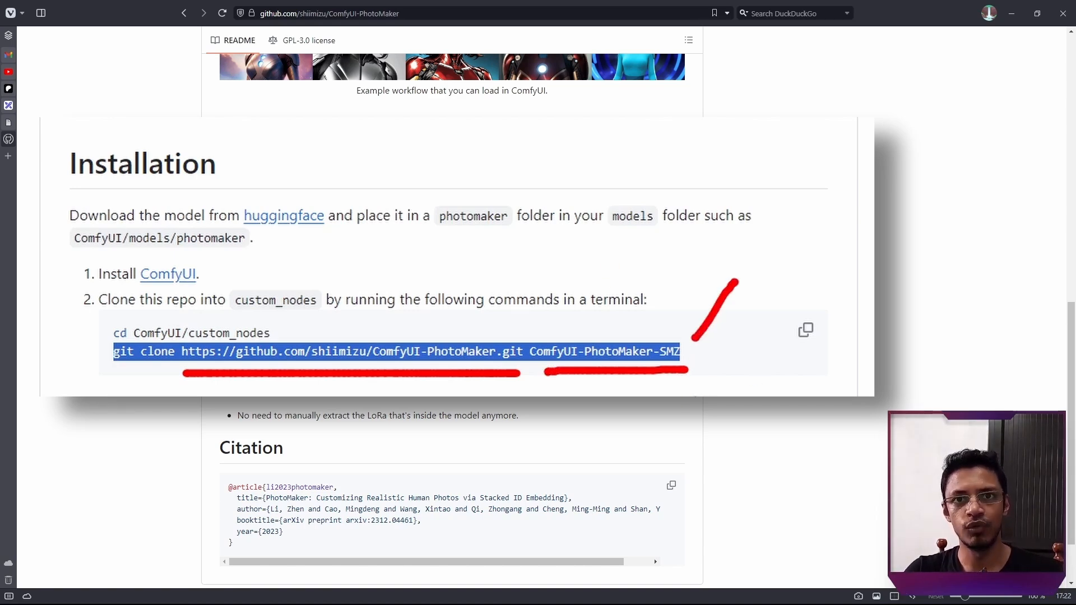
mouse_move(267, 261)
left_mouse_down()
mouse_move(248, 262)
mouse_move(597, 263)
left_mouse_up()
key("ctrl+c")
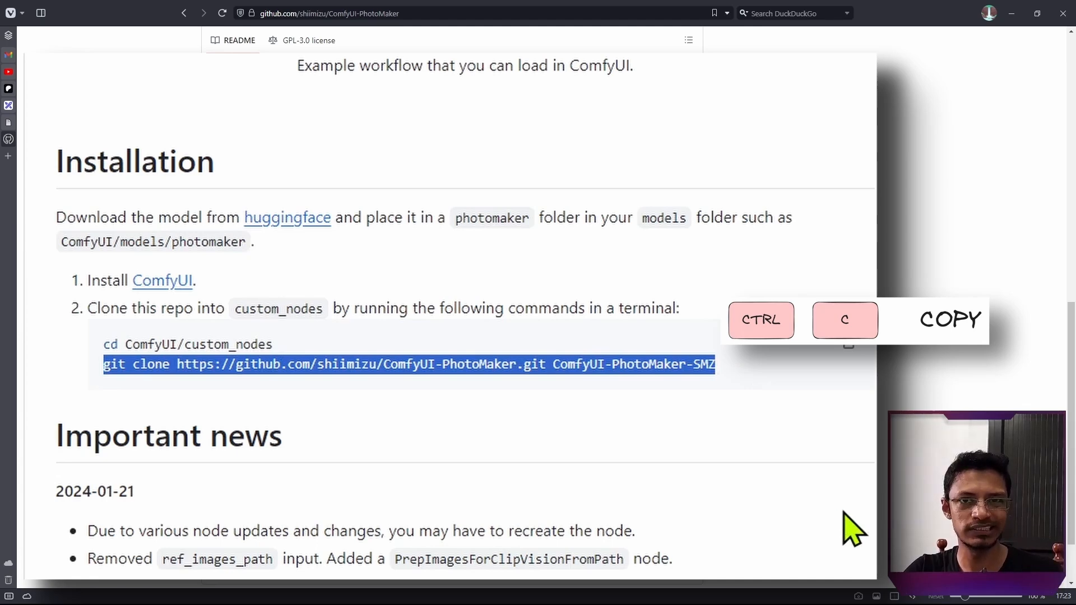
right_click(657, 372)
left_click(876, 109)
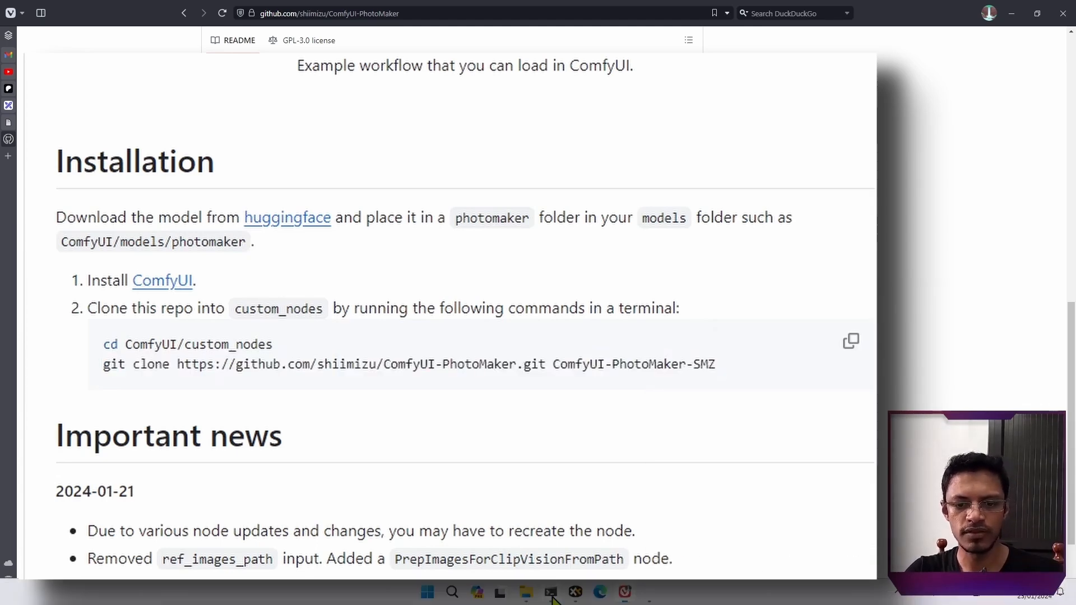
left_click(550, 593)
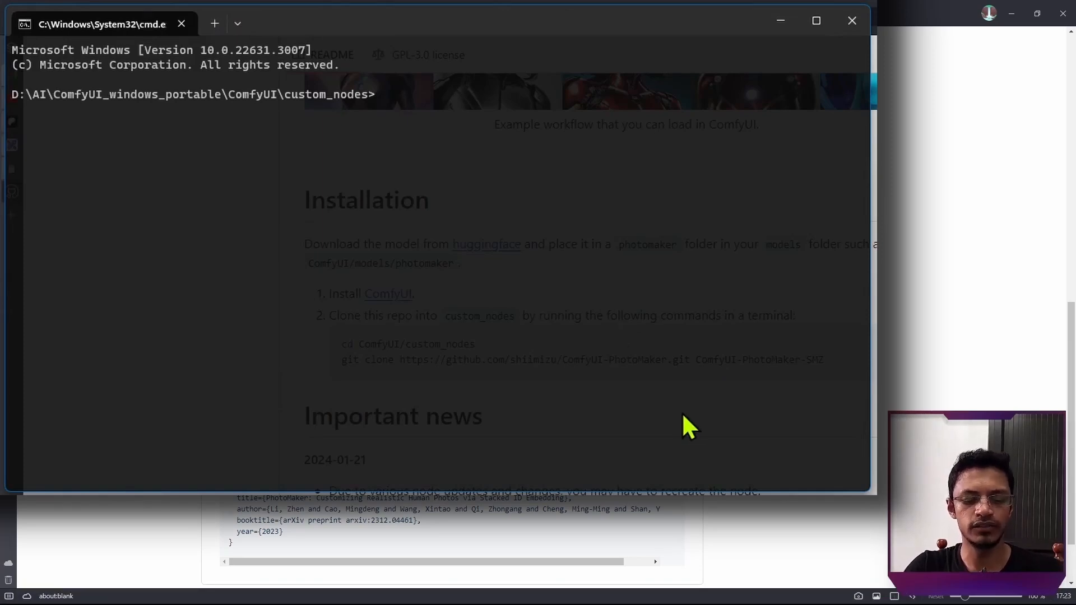
key("ctrl+v")
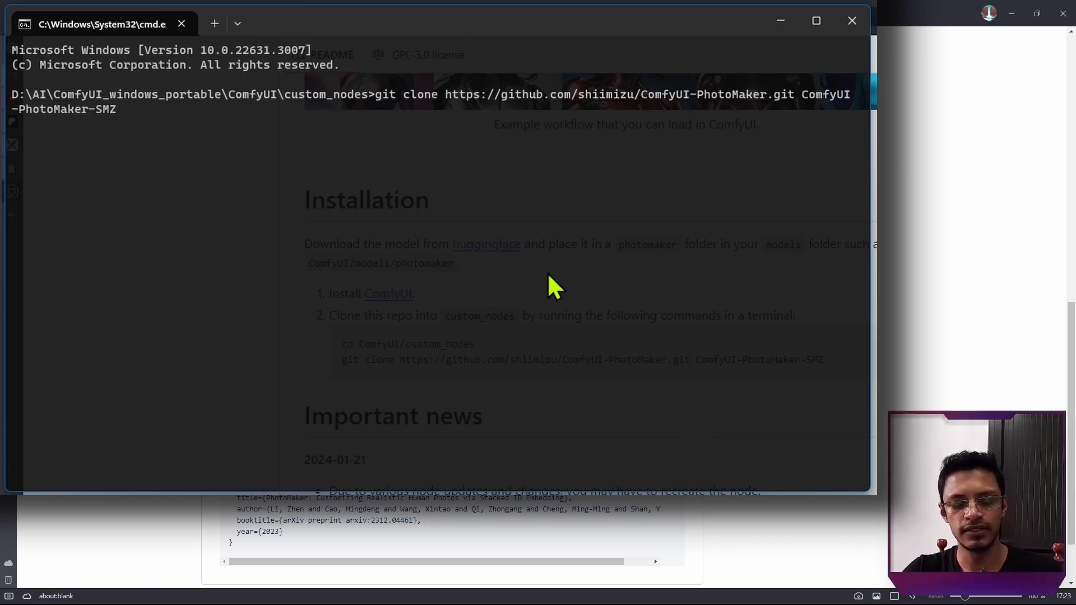
left_click_drag(368, 114, 841, 114)
left_click_drag(34, 128, 104, 129)
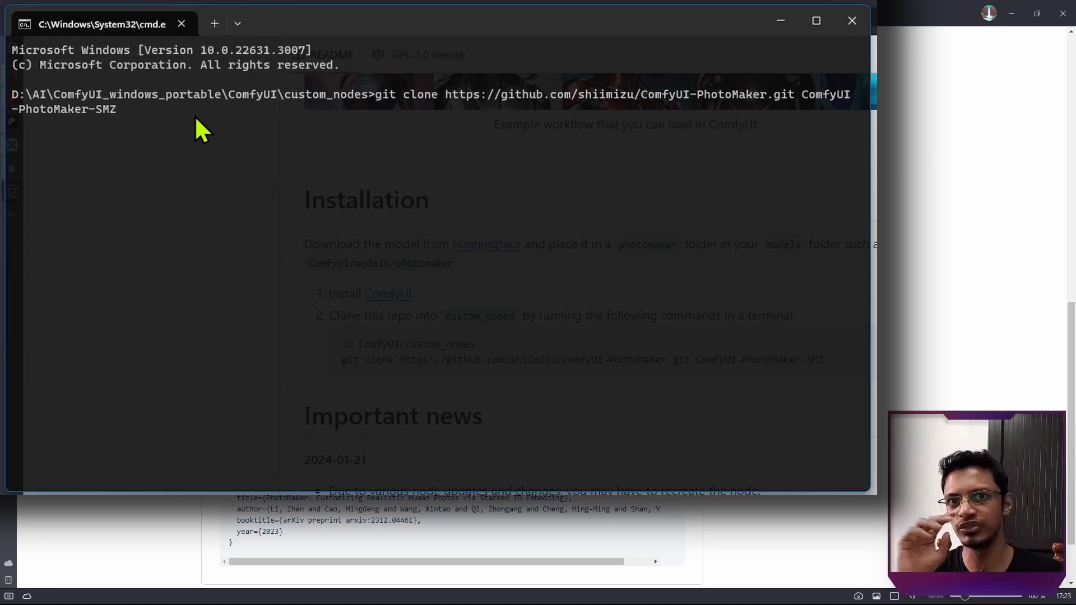
right_click(128, 22)
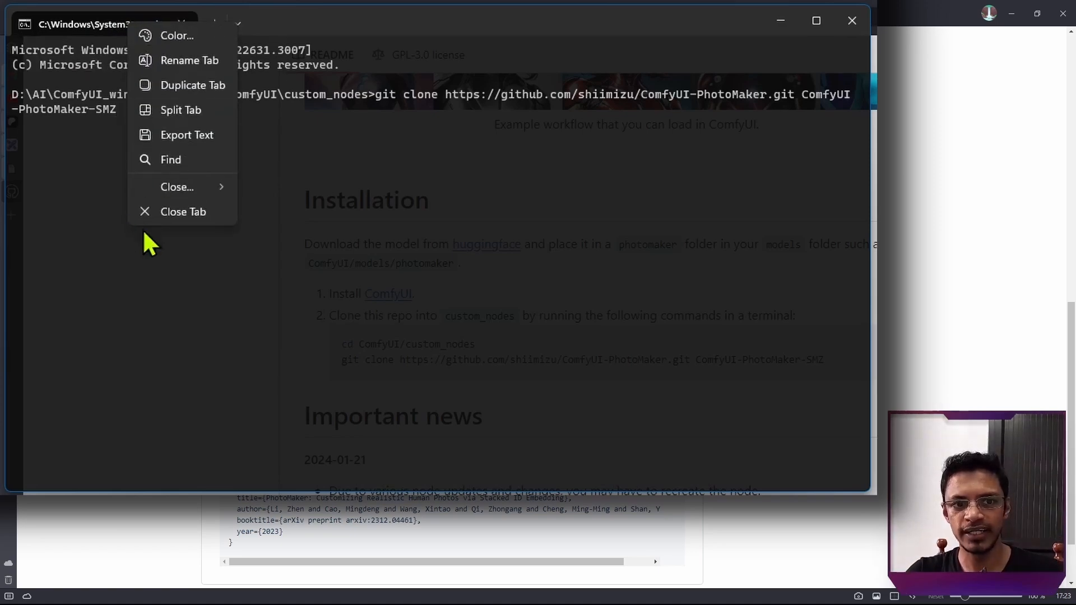
mouse_move(184, 185)
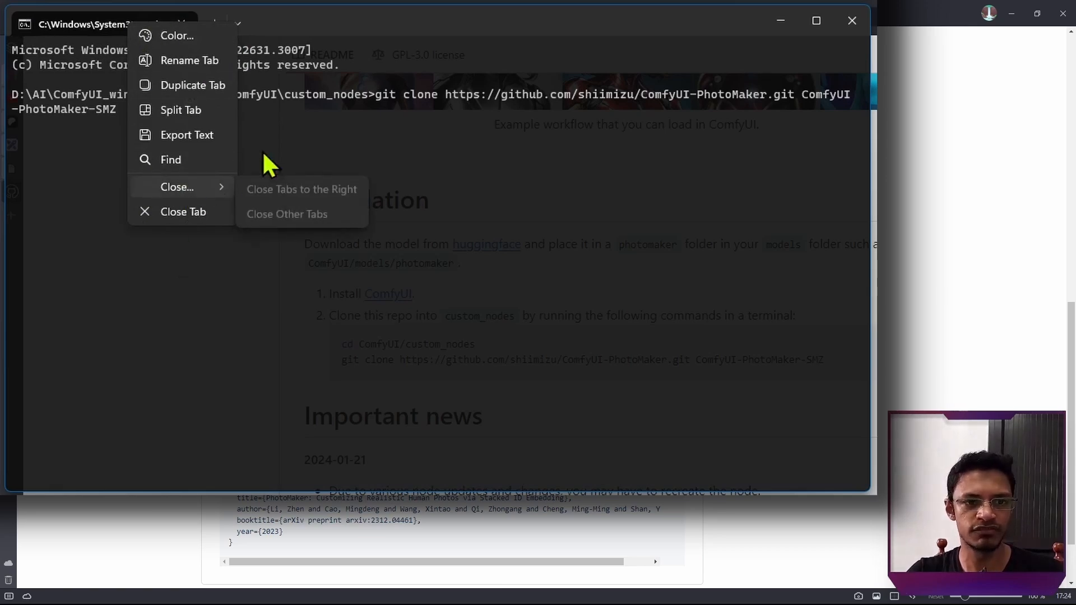
left_click(338, 20)
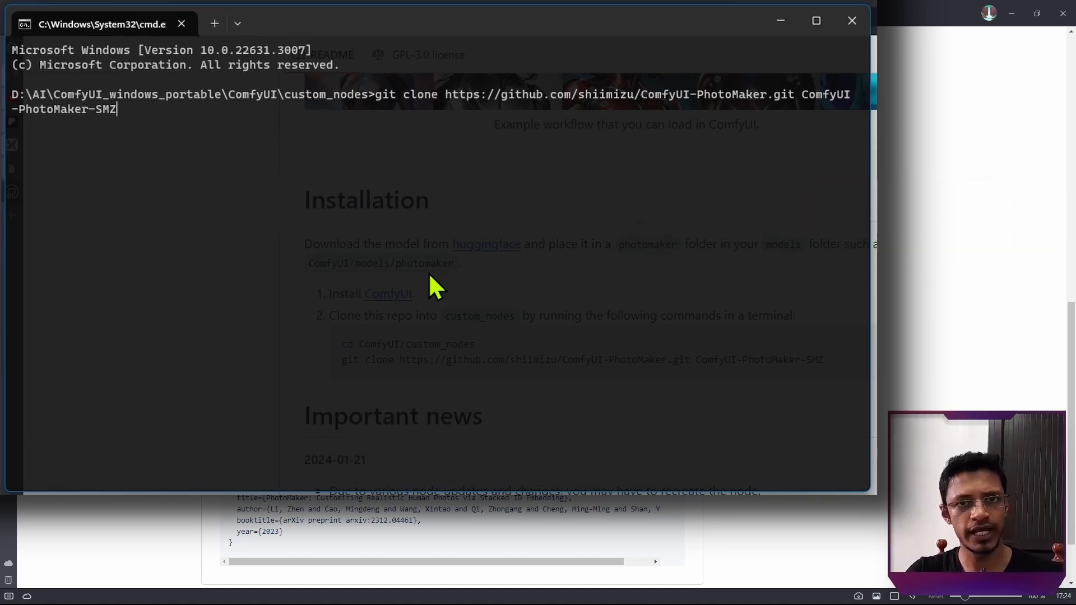
key("Return")
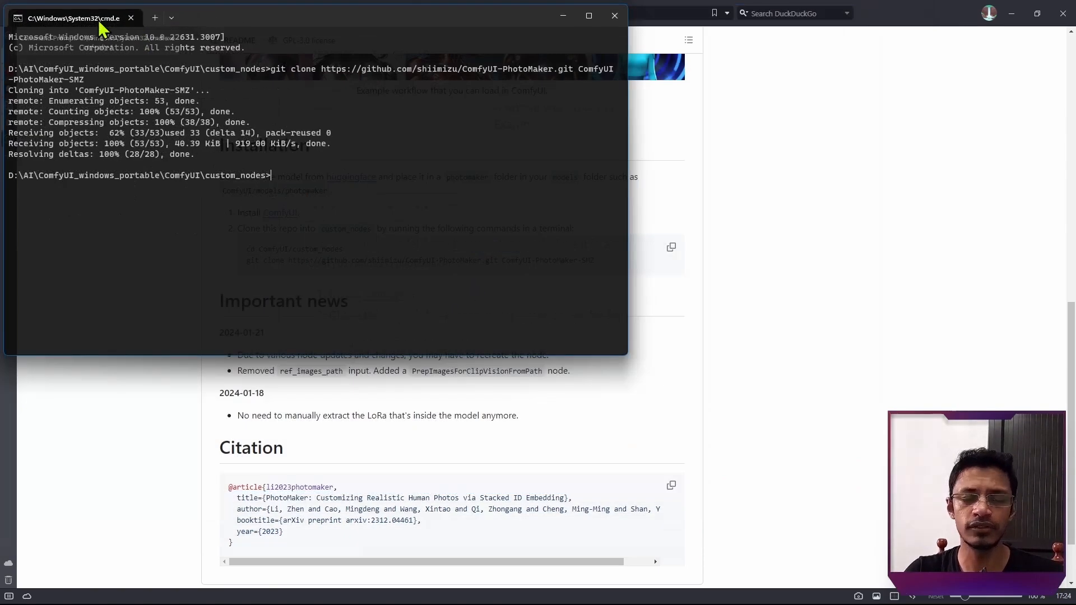
middle_click(136, 28)
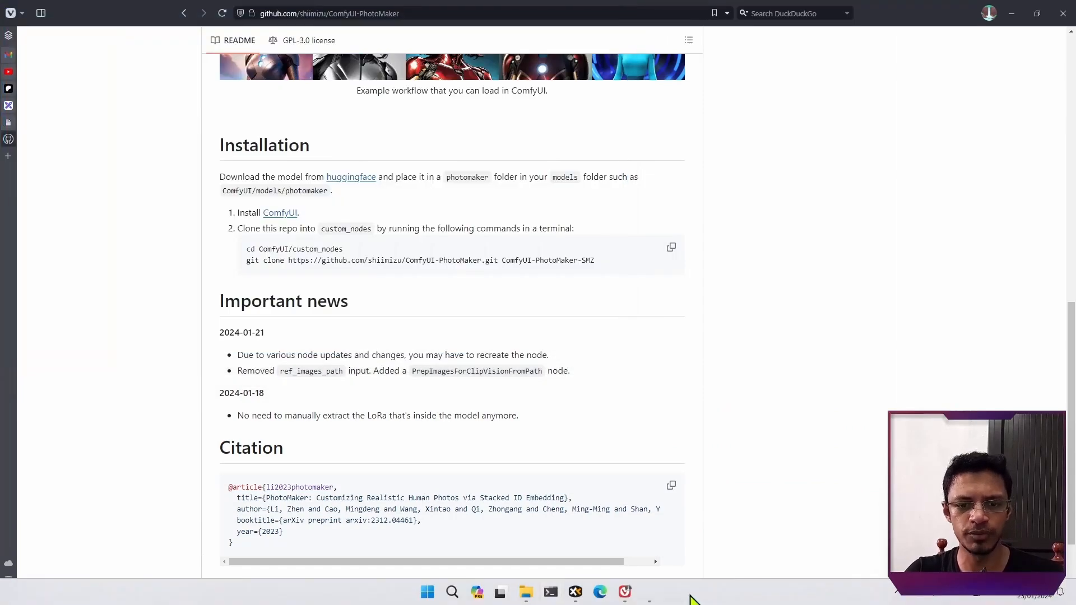
Step: Check the custom_nodes folder in File Explorer, go up to ComfyUI_windows_portable, and launch ComfyUI with run_nvidia_gpu.bat
left_click(526, 590)
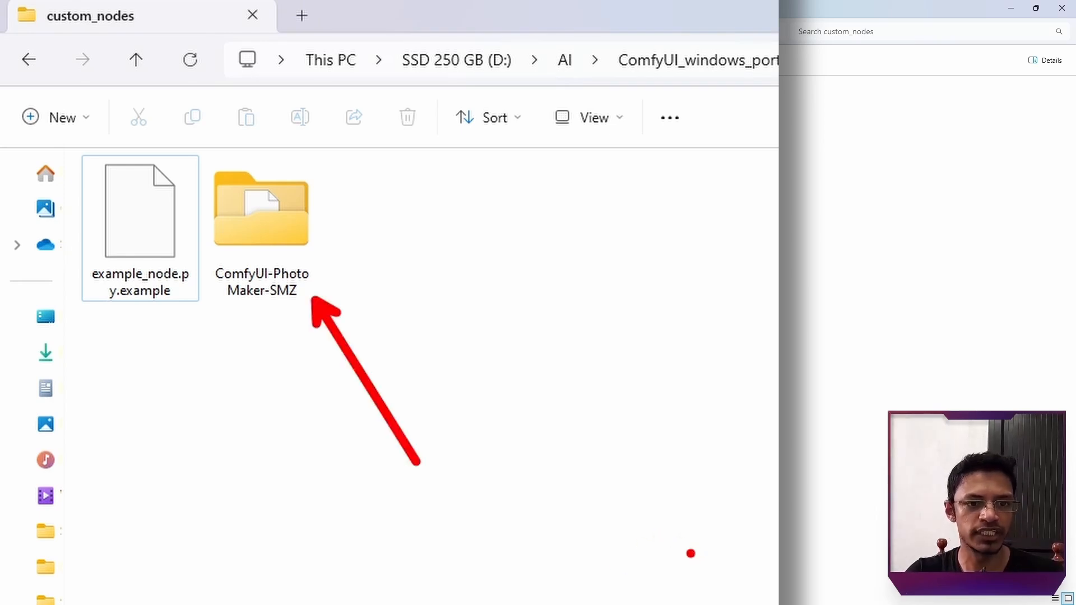
left_click(697, 60)
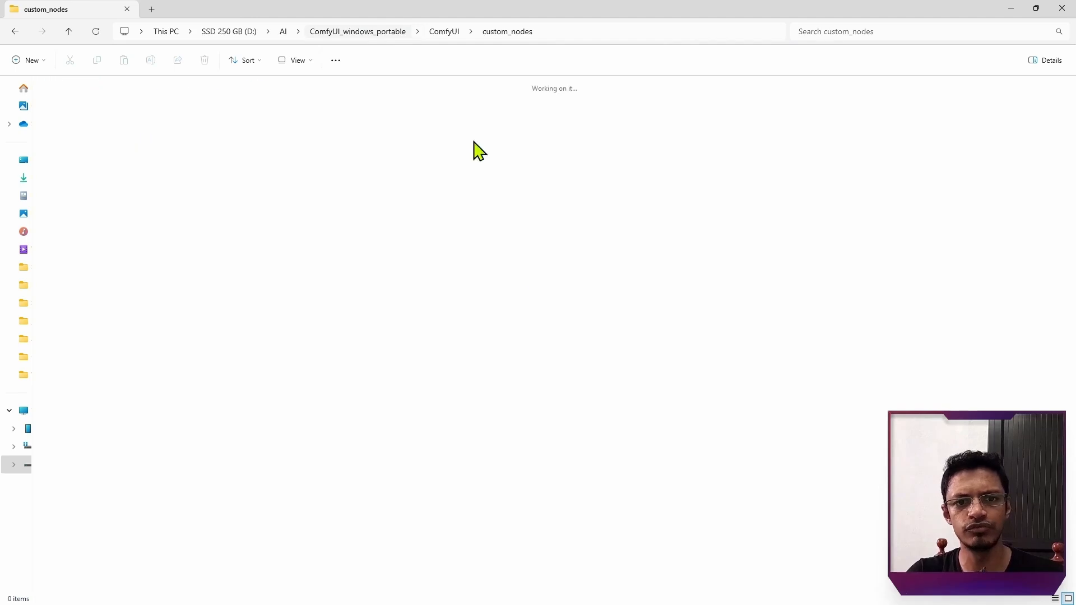
double_click(383, 149)
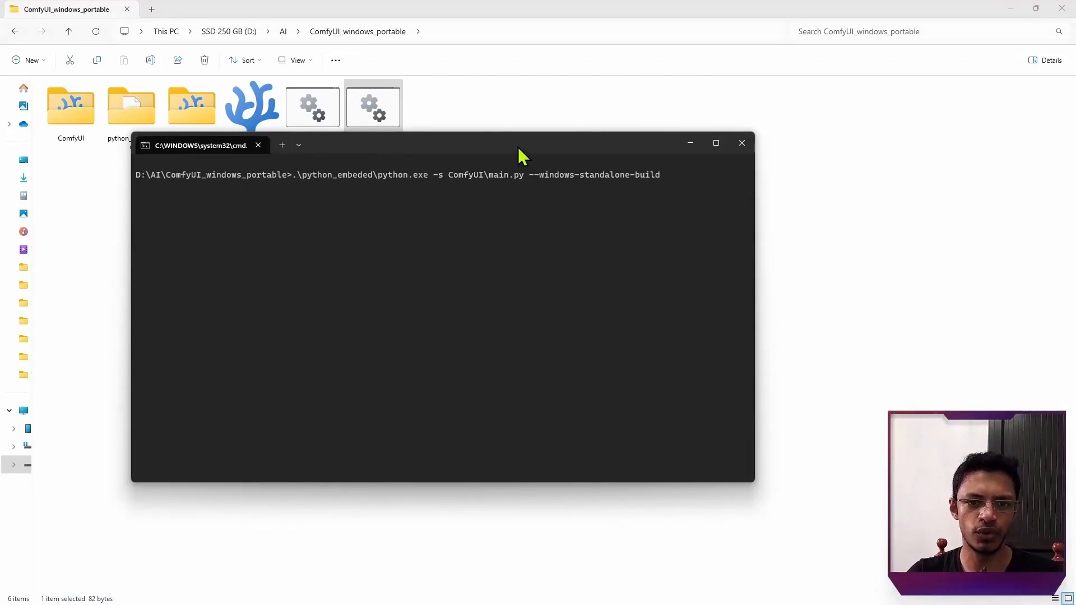
Step: Add a Load PhotoMaker node from the photomaker category to the empty ComfyUI canvas and place it at the upper left of the graph
left_click_drag(517, 147, 471, 102)
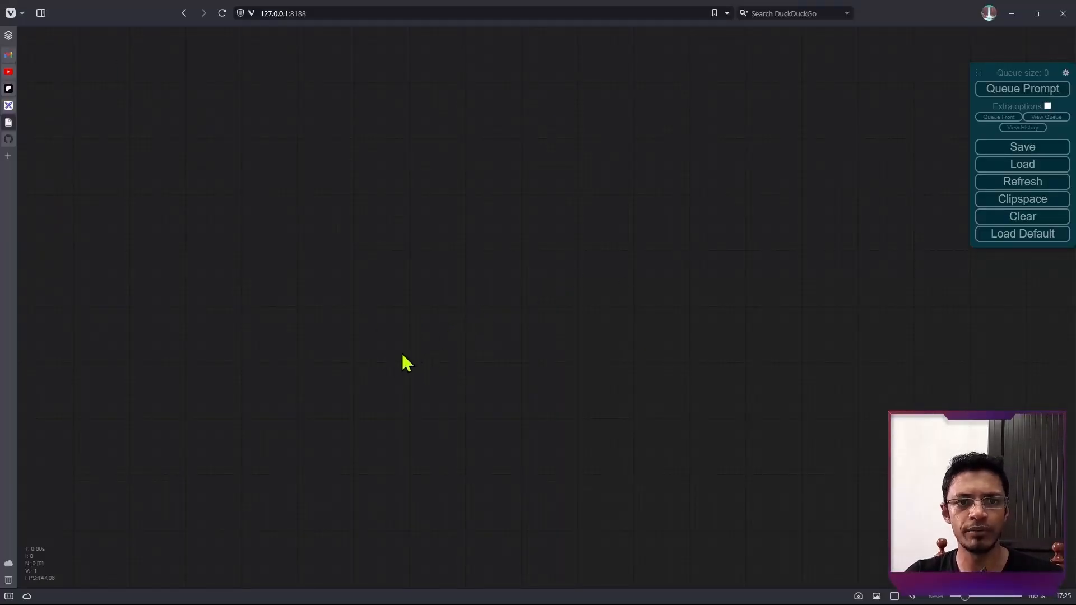
right_click(244, 125)
left_click(291, 130)
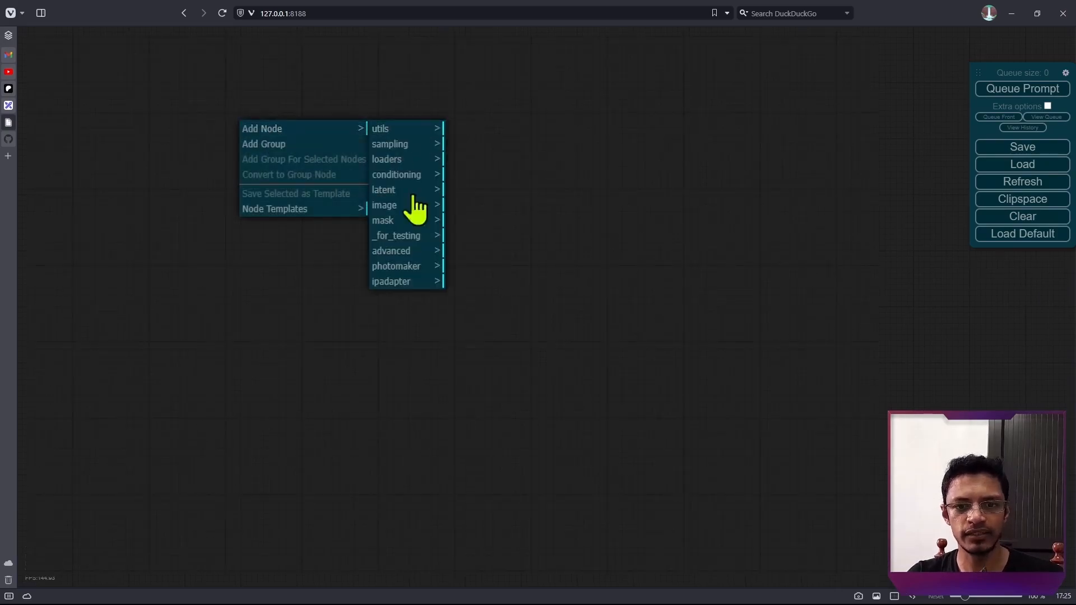
left_click(386, 266)
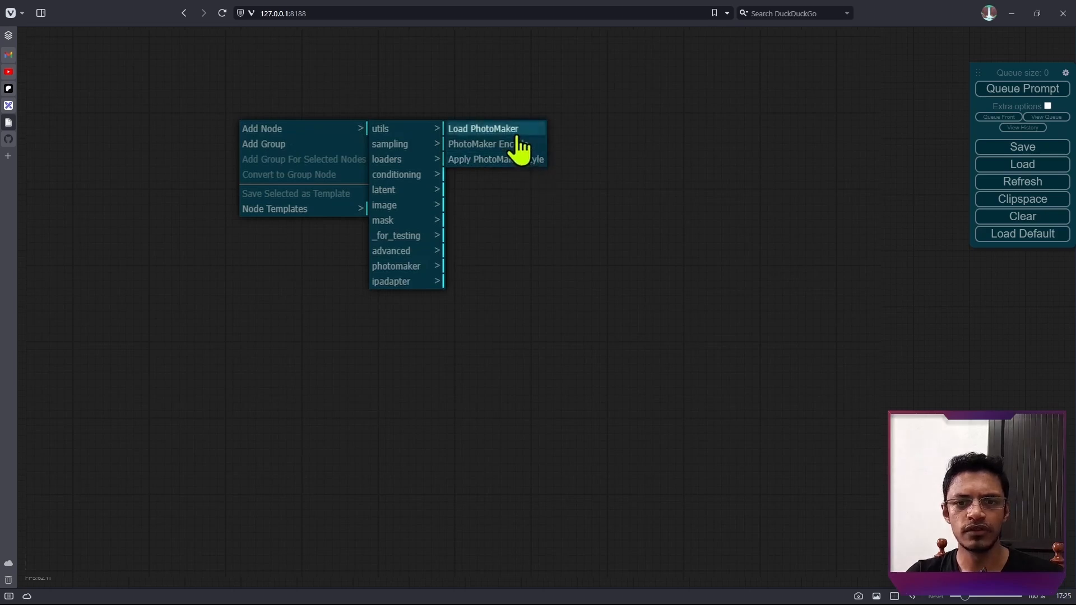
left_click(507, 129)
left_click_drag(389, 125, 201, 115)
Step: Add a PhotoMaker Encode node and place it to the right of the Load PhotoMaker node
right_click(231, 259)
left_click(275, 266)
left_click(370, 404)
left_click(443, 413)
left_click_drag(514, 263, 685, 90)
Step: Add an Apply PhotoMaker Style node and place it below the Load PhotoMaker node
right_click(184, 306)
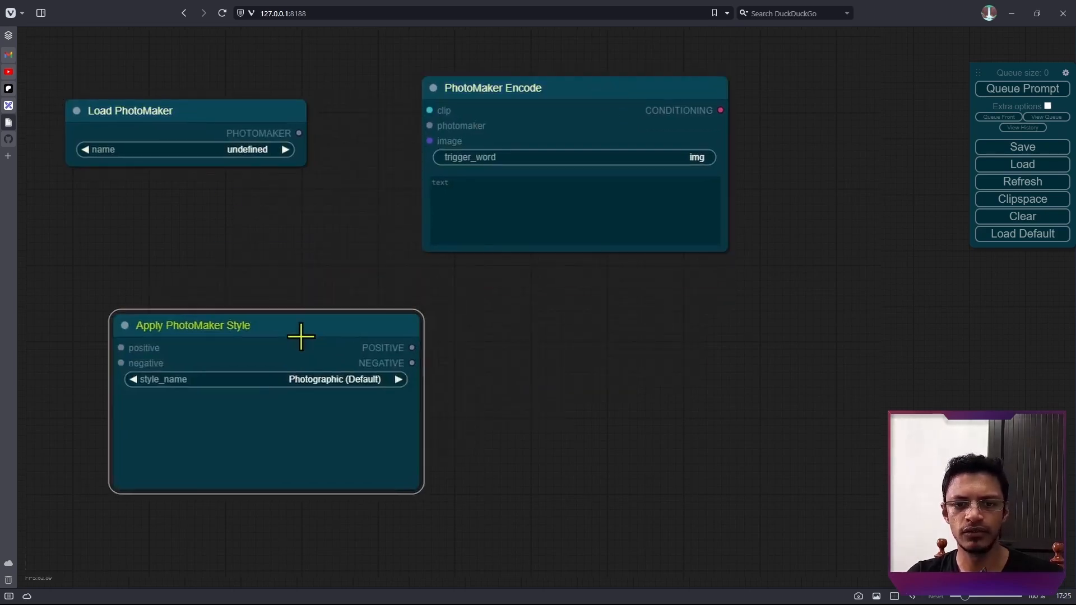
left_click_drag(300, 337, 354, 315)
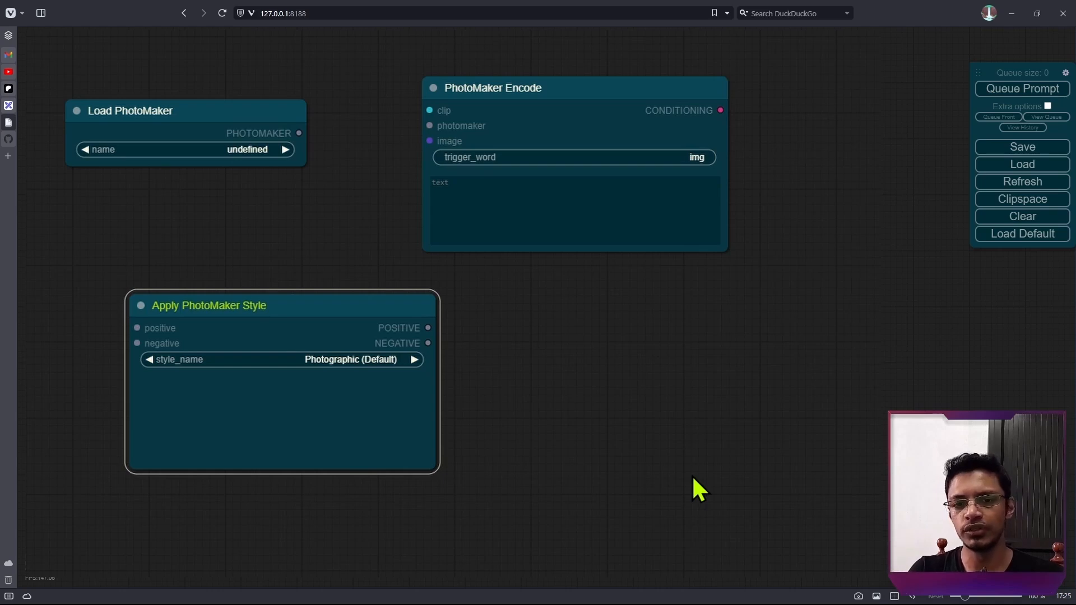
scroll(697, 413, "down", 3)
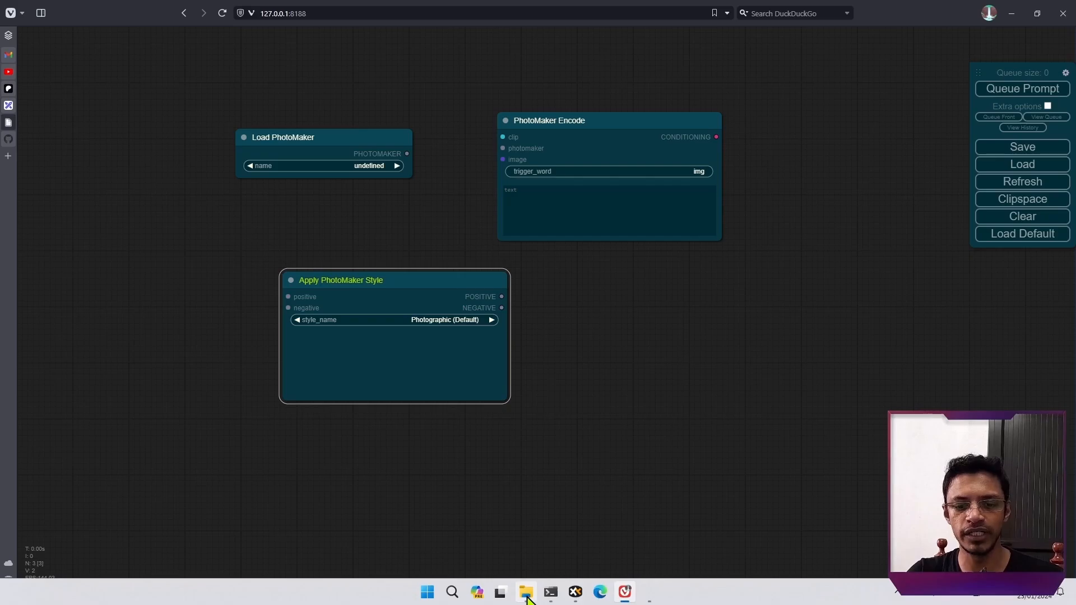
Step: Switch to File Explorer and check the cloned ComfyUI-PhotoMaker-SMZ folder inside ComfyUI's custom_nodes folder
mouse_move(530, 595)
left_click(526, 524)
double_click(78, 124)
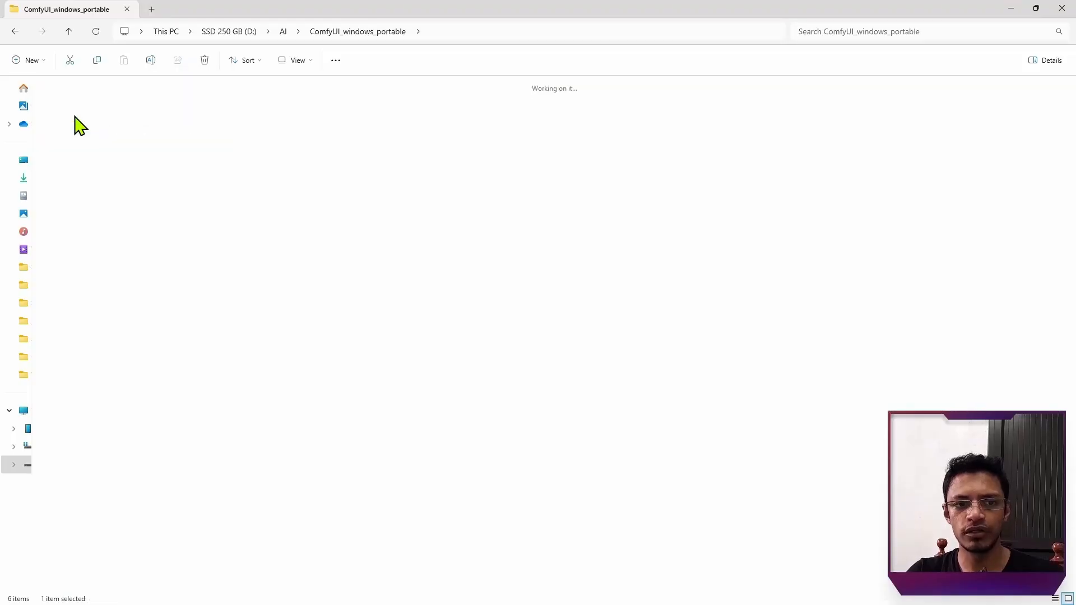
double_click(495, 112)
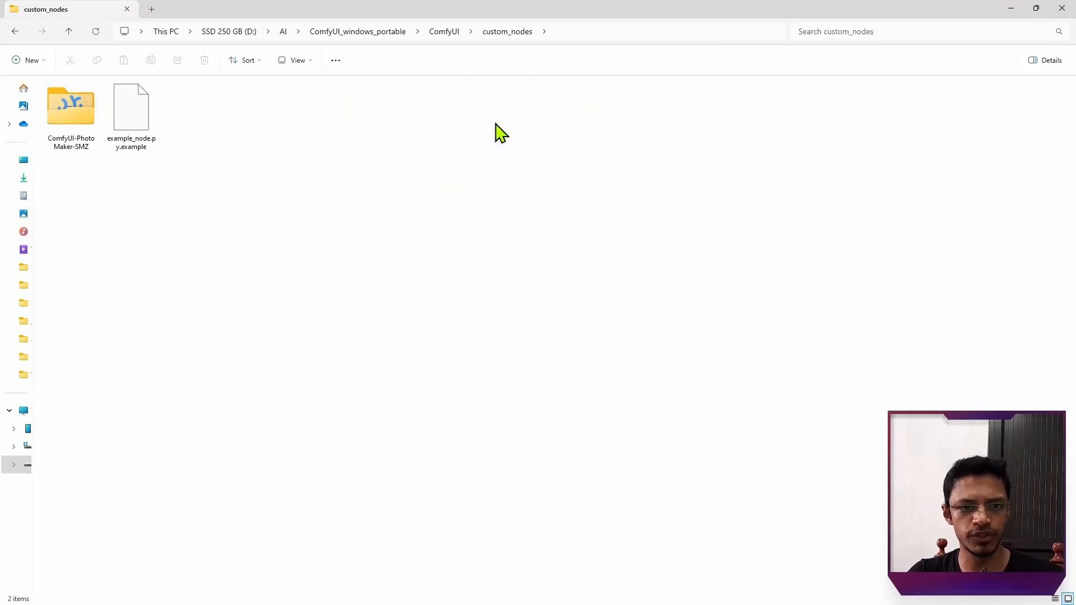
key("Down")
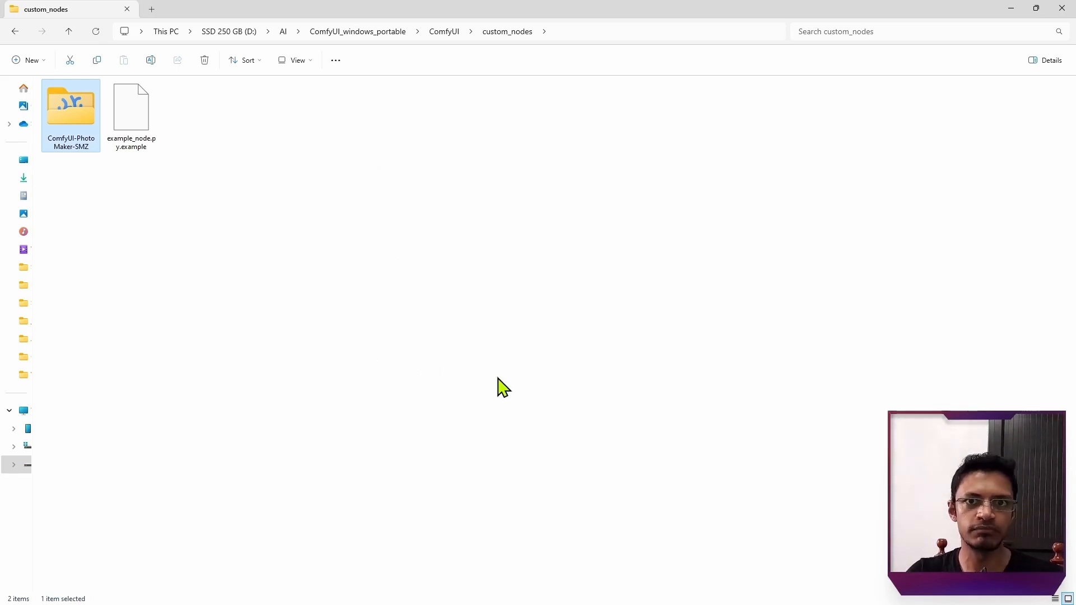
left_click(567, 370)
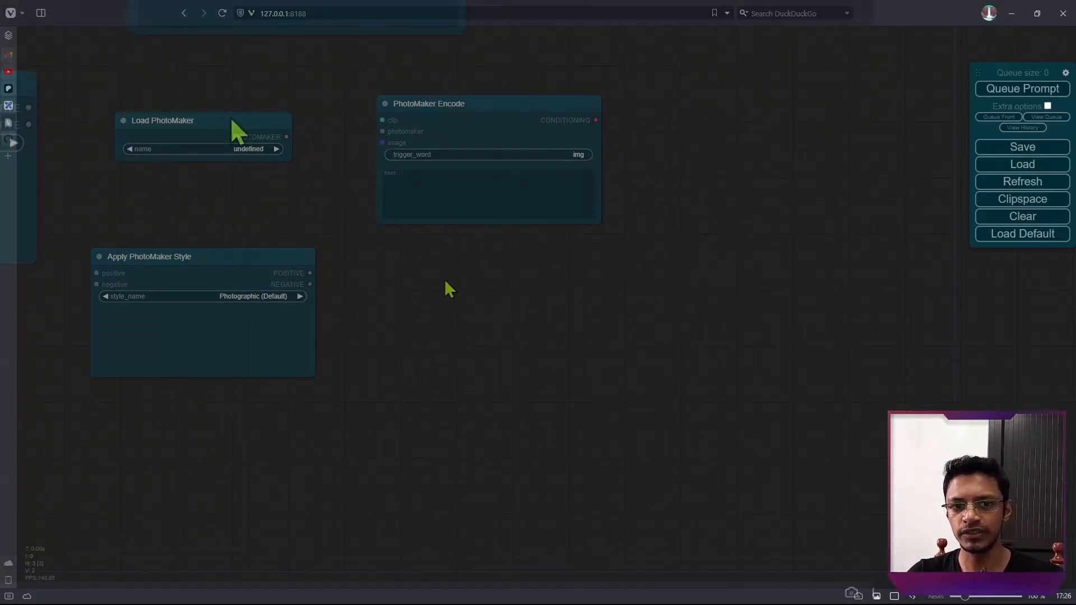
Step: In ComfyUI, add a Prepare Images For ClipVision From Path node from the ipadapter category below PhotoMaker Encode
right_click(204, 91)
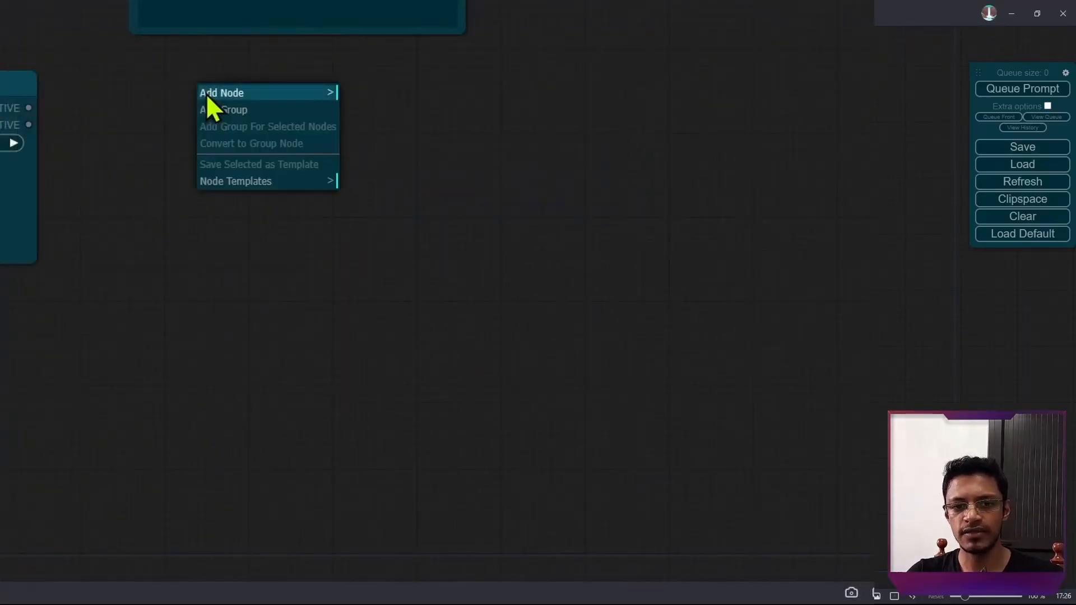
left_click(206, 94)
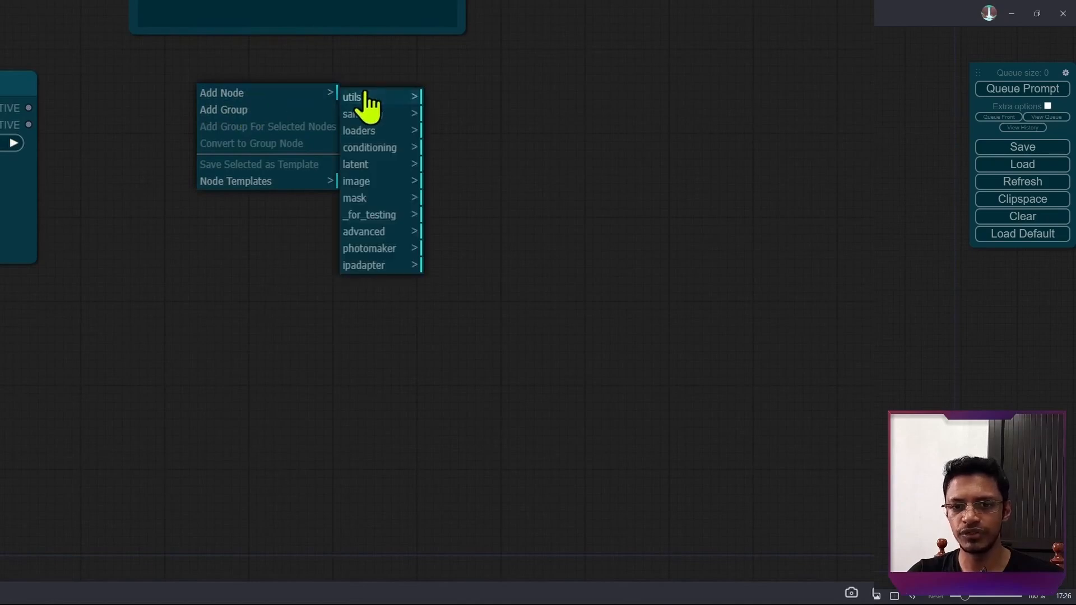
left_click(372, 268)
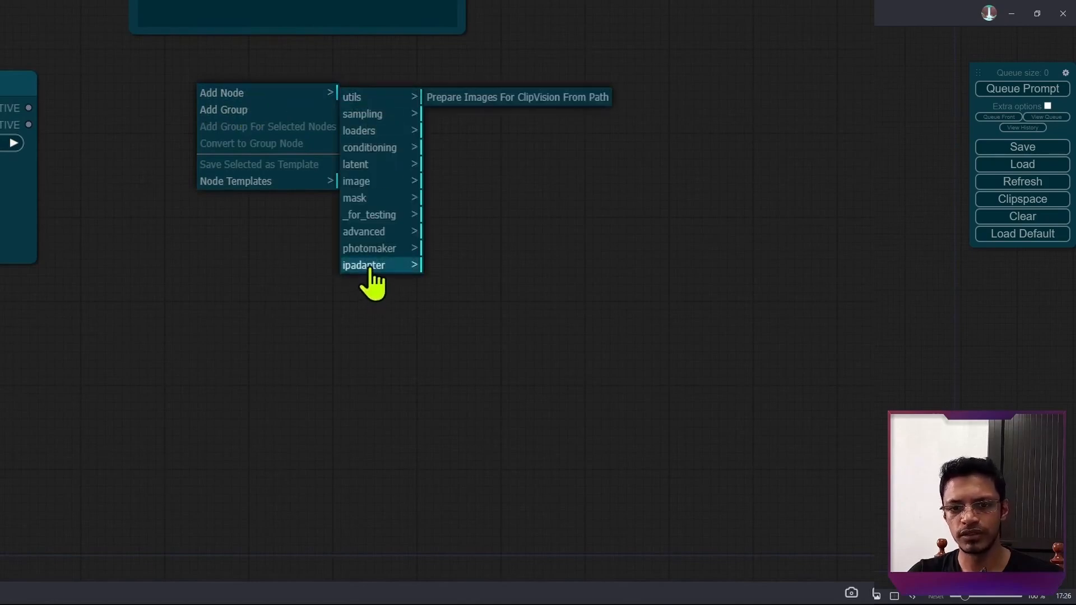
left_click(520, 104)
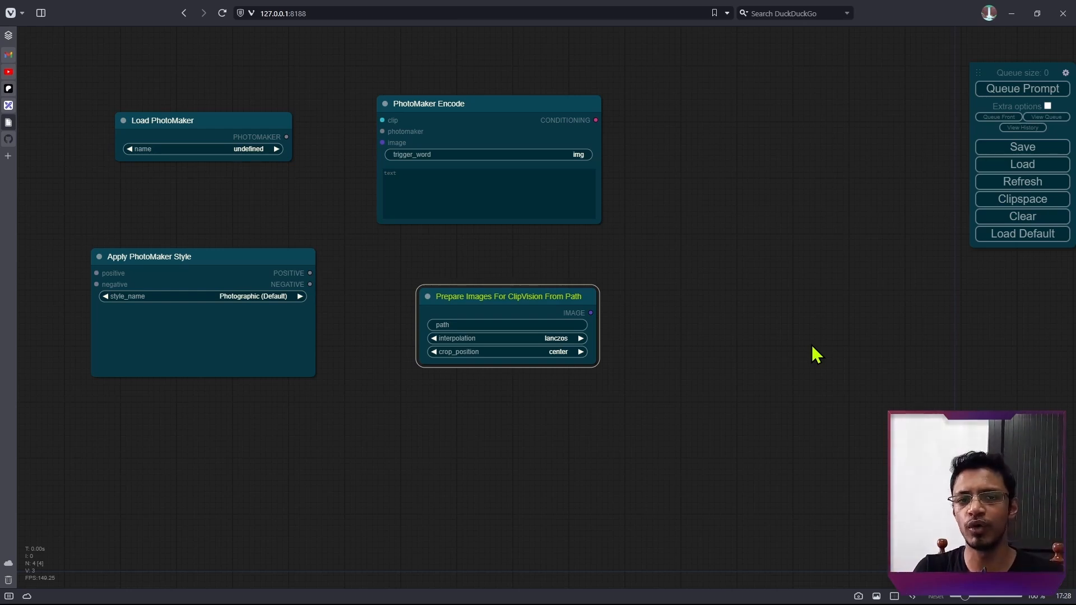
Step: Clear all nodes from the canvas and load the default workflow
left_click(1018, 217)
left_click(466, 88)
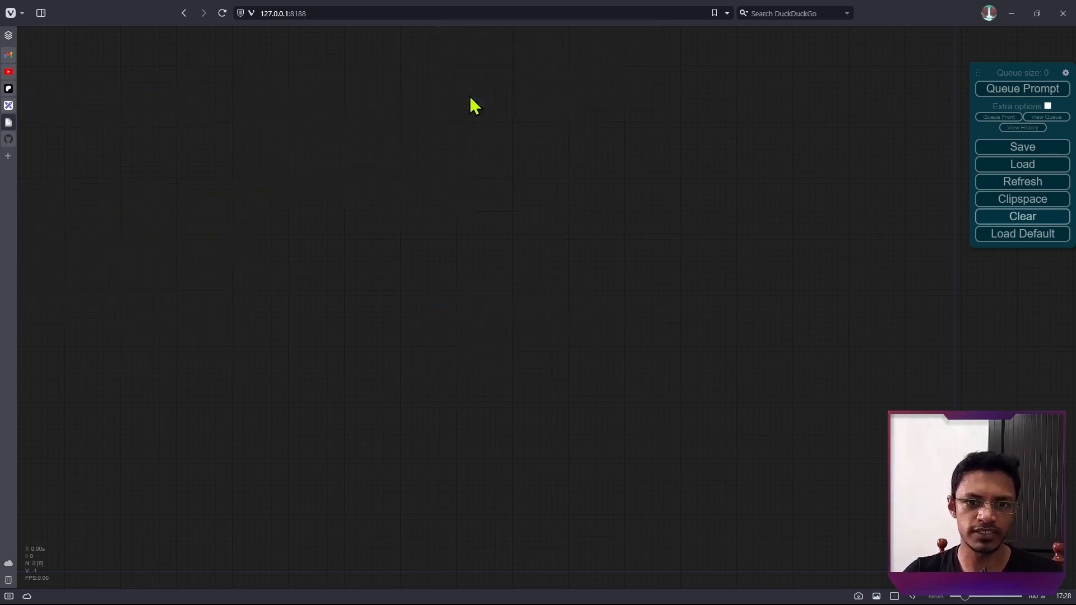
left_click(1021, 240)
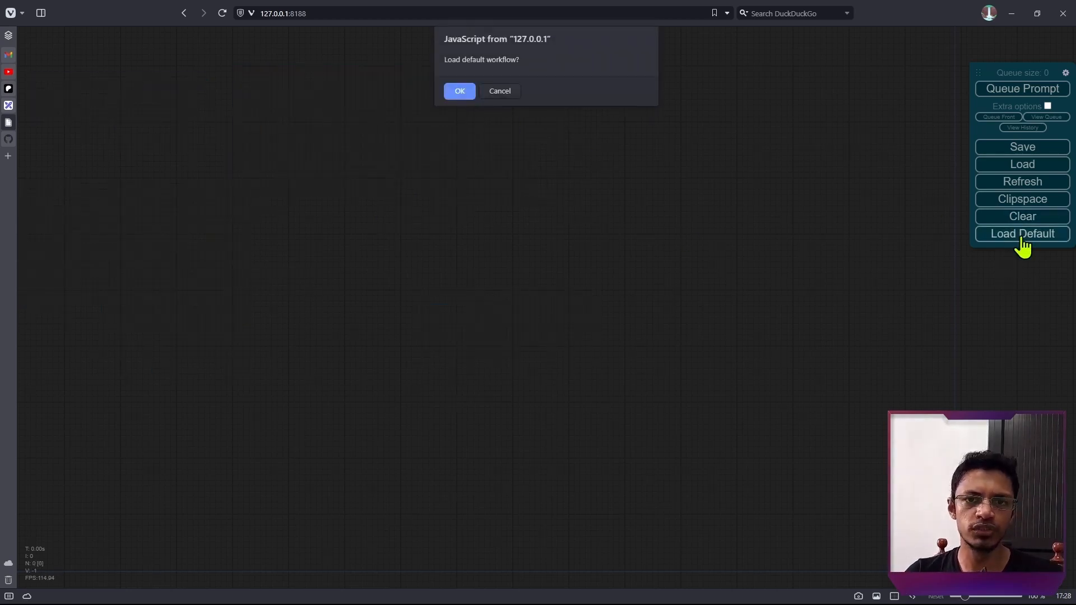
left_click(463, 97)
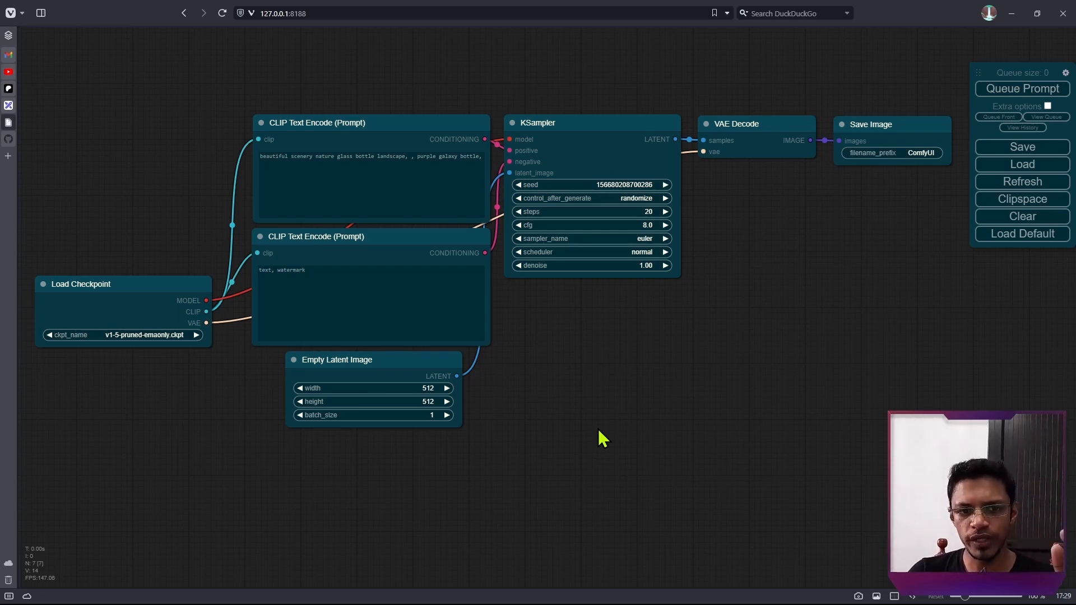
Step: Rearrange the workflow by moving Load Checkpoint and both CLIP Text Encode nodes upward
left_click_drag(123, 284, 128, 129)
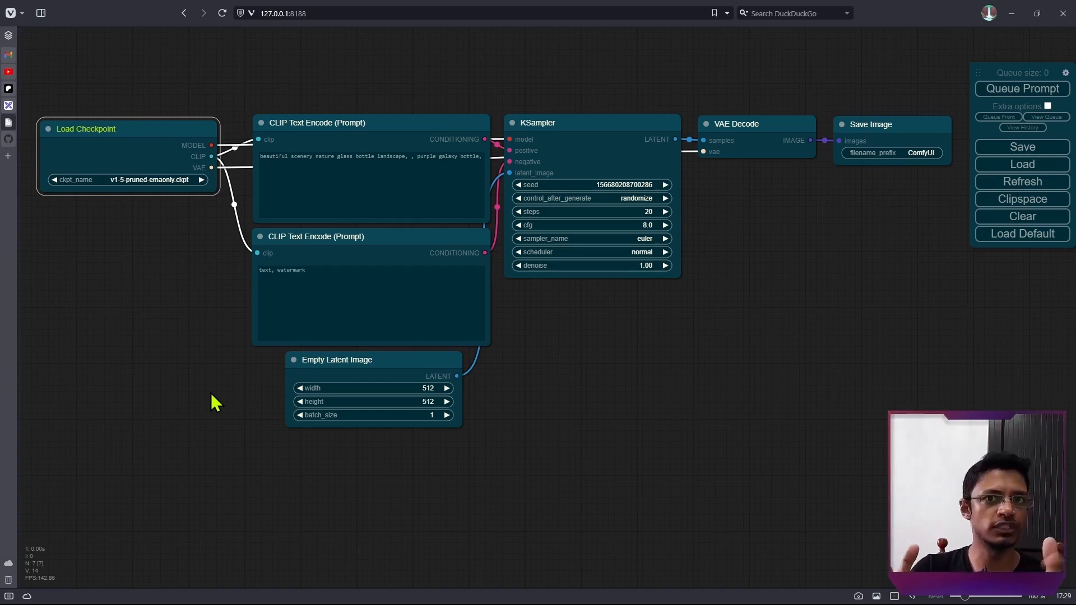
left_click_drag(344, 124, 332, 65)
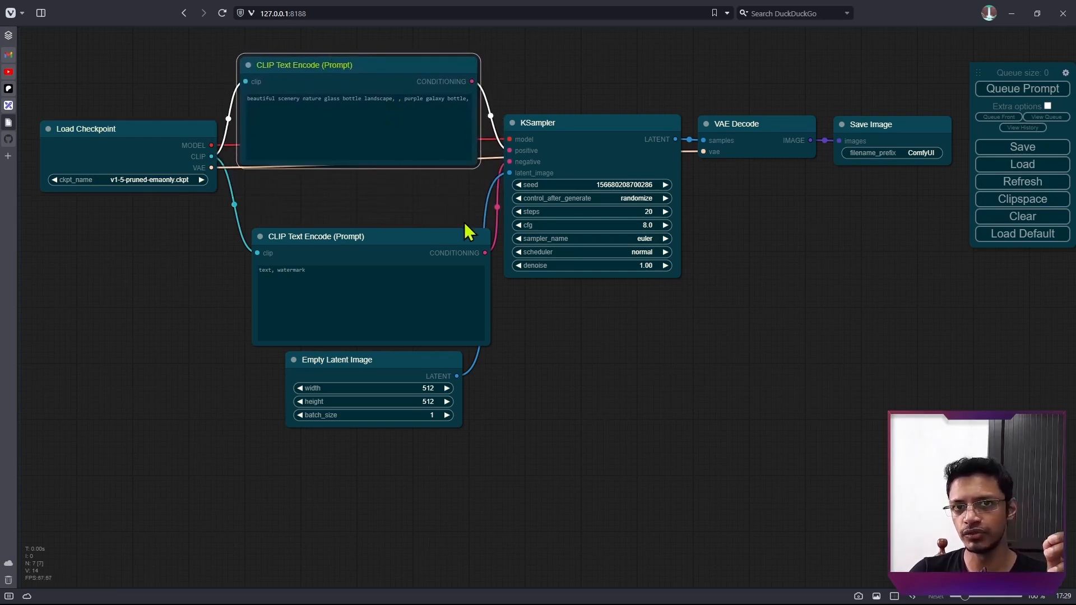
left_click_drag(387, 240, 371, 211)
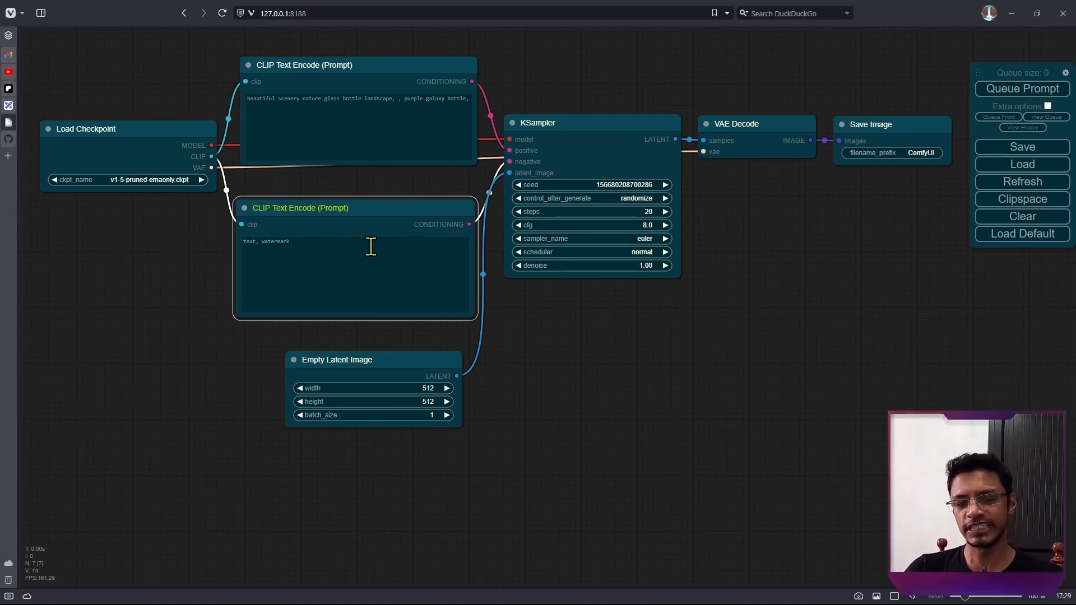
Step: Add a PhotoMaker Encode node below the KSampler and shift the KSampler node slightly upward
right_click(579, 326)
left_click(621, 328)
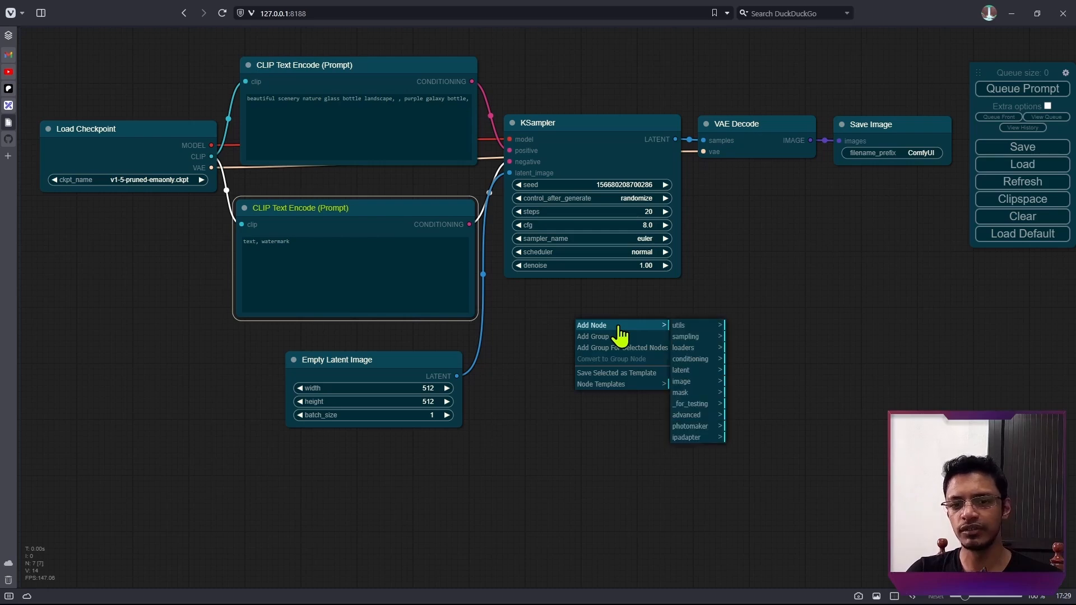
left_click(691, 427)
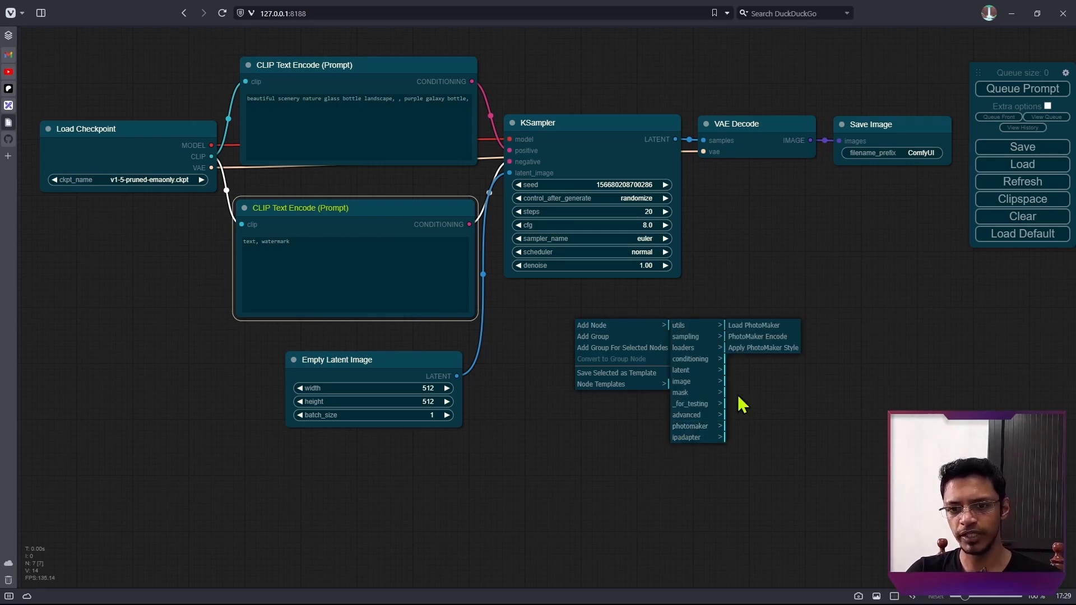
left_click(768, 338)
left_click_drag(693, 359, 686, 356)
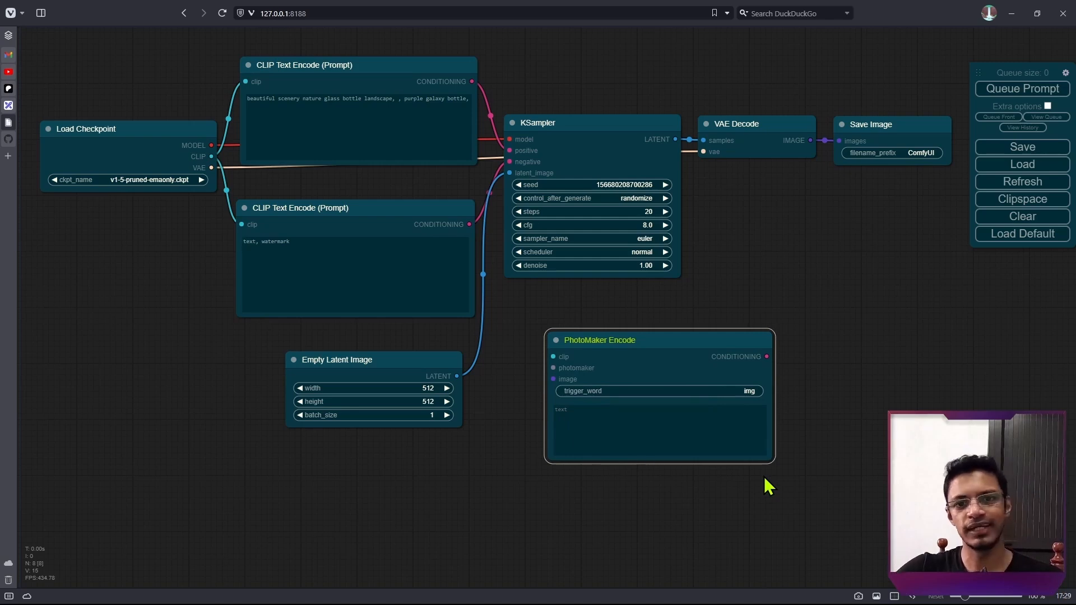
left_click(592, 143)
left_click_drag(592, 143, 585, 120)
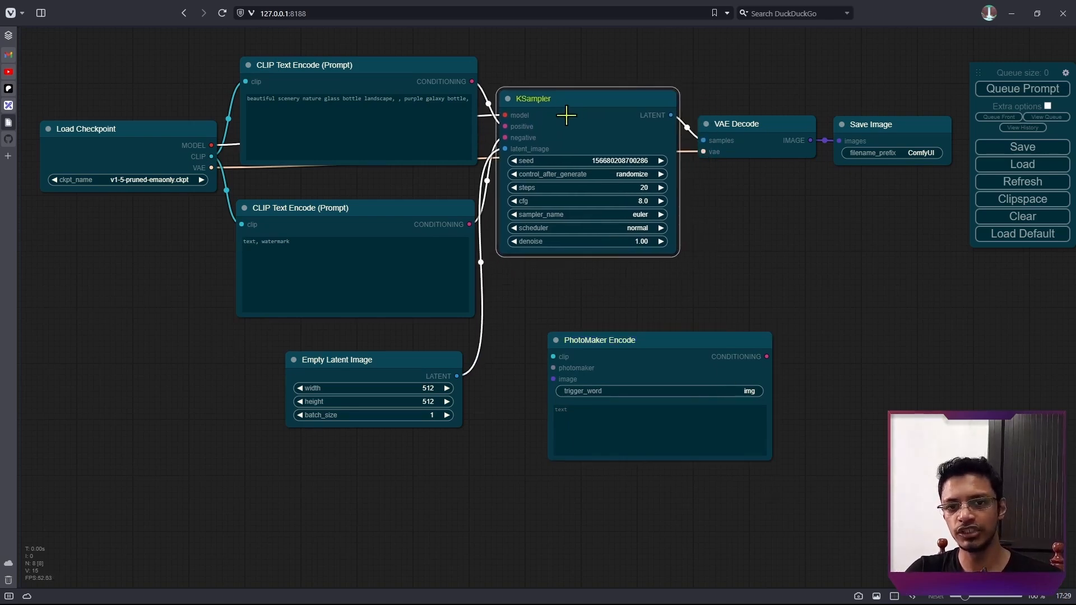
Step: Replace the positive CLIP Text Encode node with PhotoMaker Encode and connect Load Checkpoint's CLIP output to its clip input
left_click(330, 72)
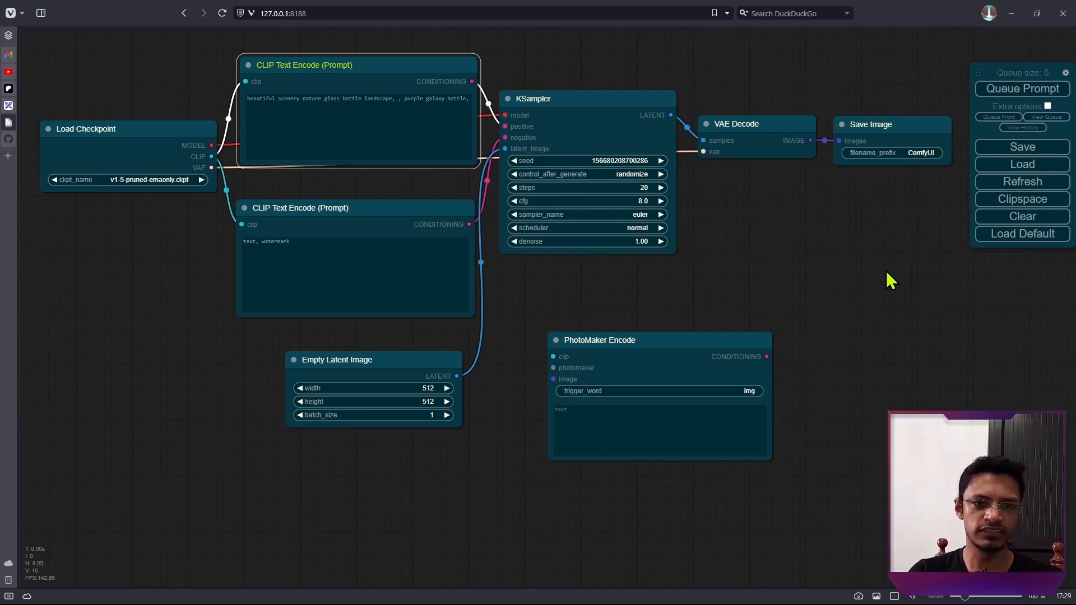
key("Delete")
left_click_drag(670, 344, 366, 59)
left_click_drag(648, 322, 657, 425)
left_click_drag(215, 240, 257, 174)
left_click_drag(301, 239, 468, 208)
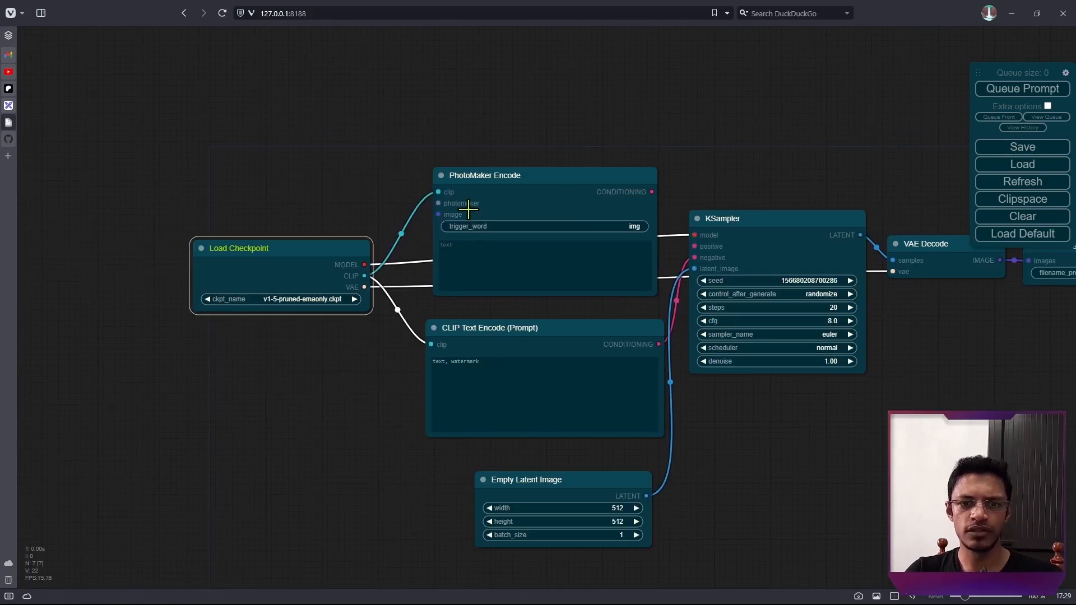
Step: Add a Load PhotoMaker node above Load Checkpoint and connect its output to PhotoMaker Encode's photomaker input
scroll(396, 211, "up", 5)
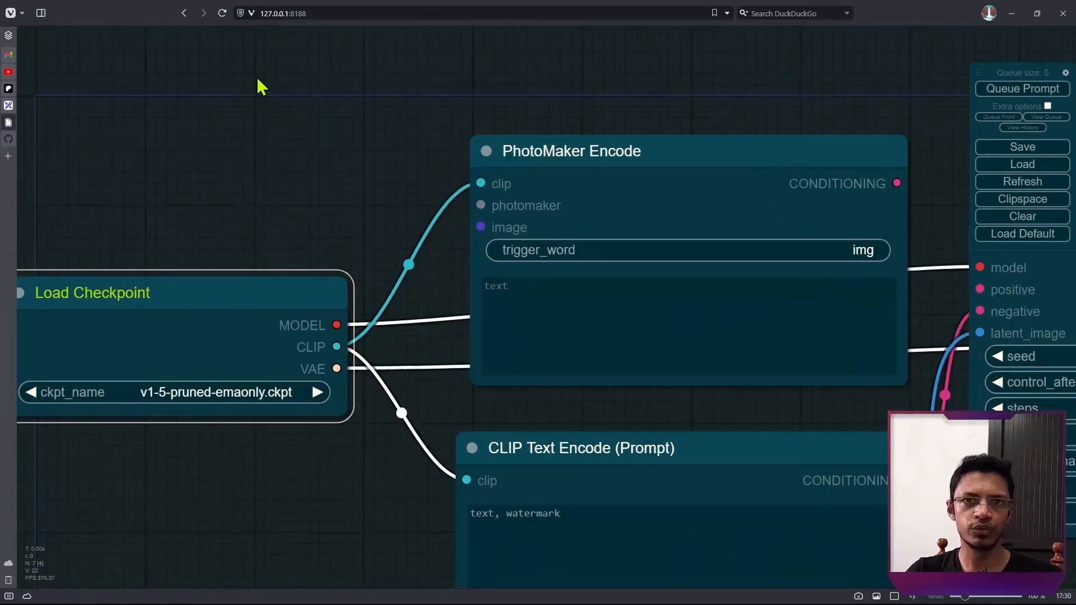
left_click_drag(250, 76, 399, 202)
right_click(162, 56)
left_click(173, 56)
left_click(275, 161)
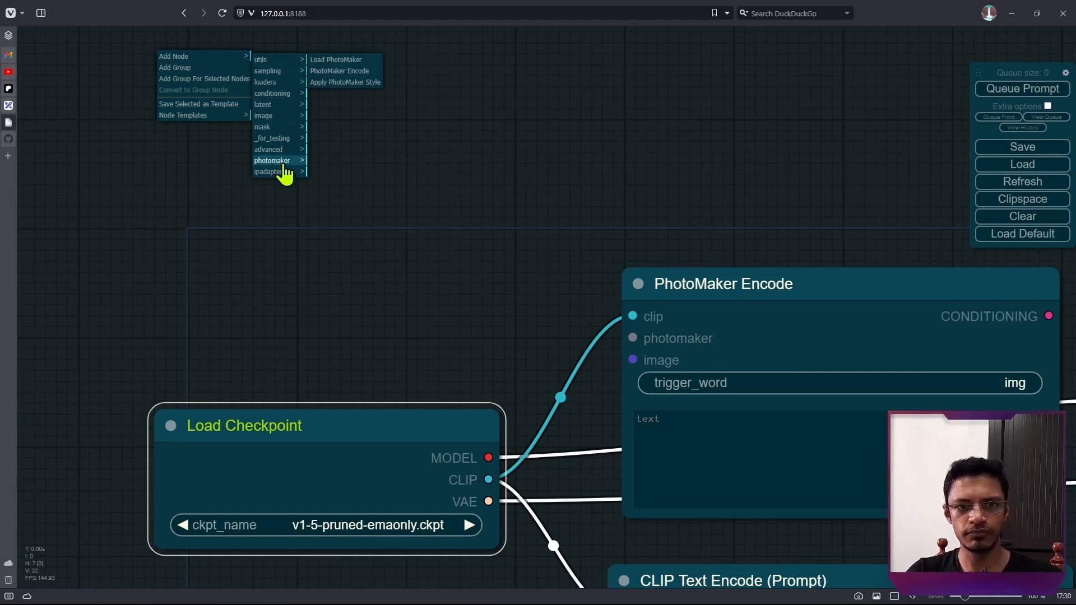
left_click(343, 60)
left_click_drag(401, 67, 318, 181)
left_click_drag(426, 192, 633, 338)
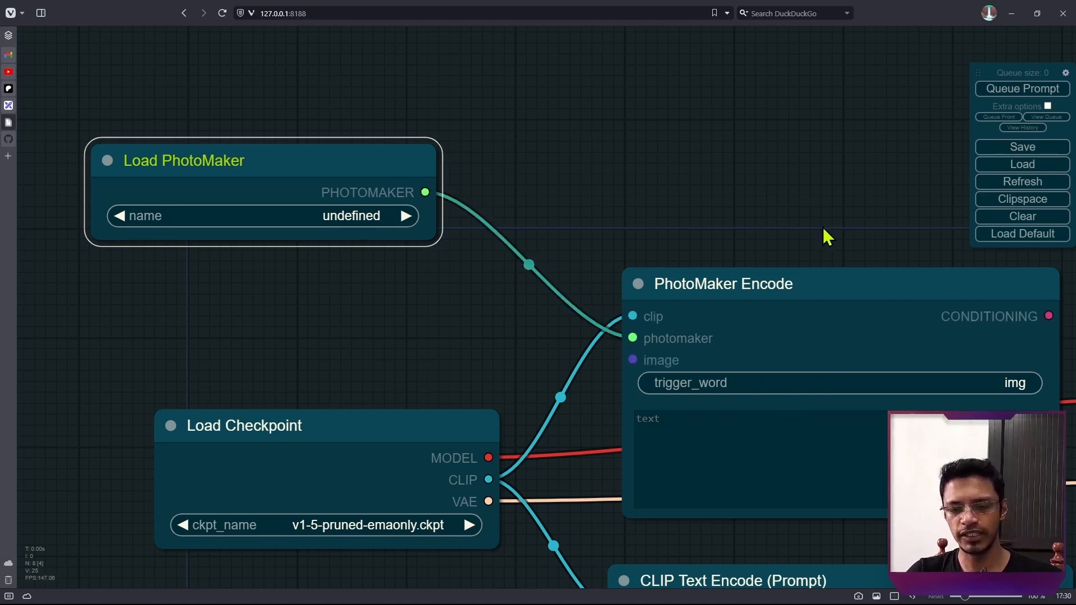
Step: Create a LoadImage node from PhotoMaker Encode's image input and place it left of Load PhotoMaker
left_click_drag(826, 235, 608, 119)
left_click_drag(325, 77, 667, 417)
left_click_drag(653, 359, 280, 228)
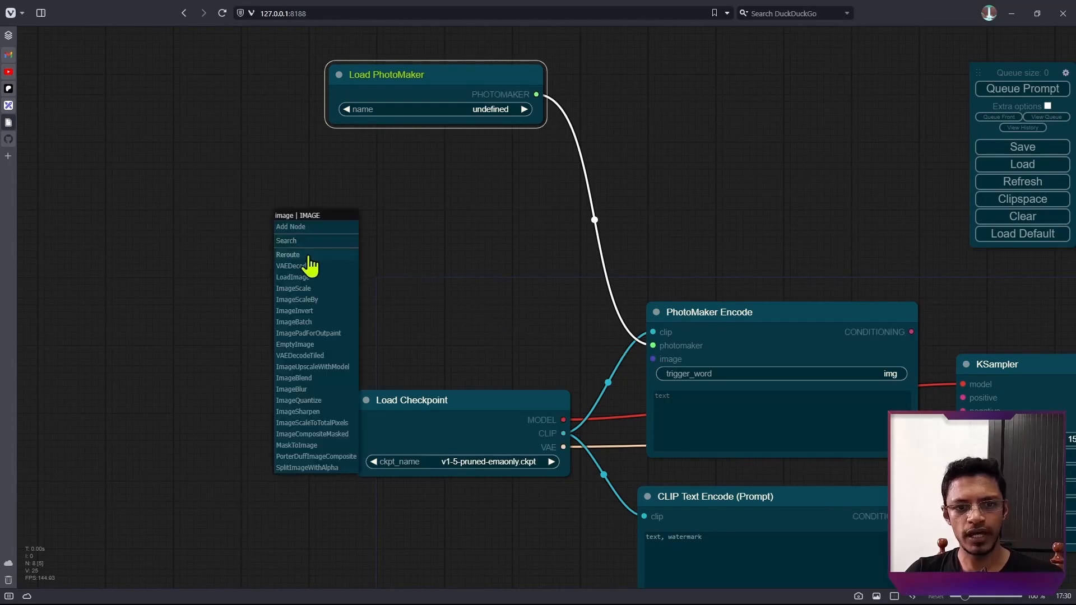
left_click(310, 279)
left_click_drag(384, 235, 152, 158)
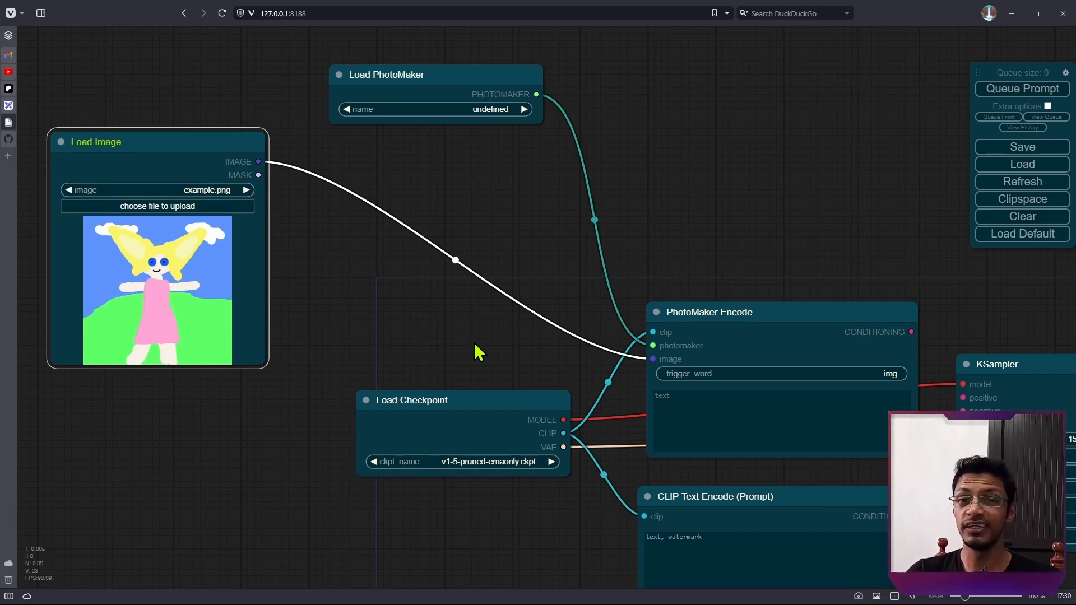
Step: Insert an ImageCrop node between Load Image and PhotoMaker Encode, connecting its output to PhotoMaker Encode's image input
left_click_drag(261, 162, 442, 175)
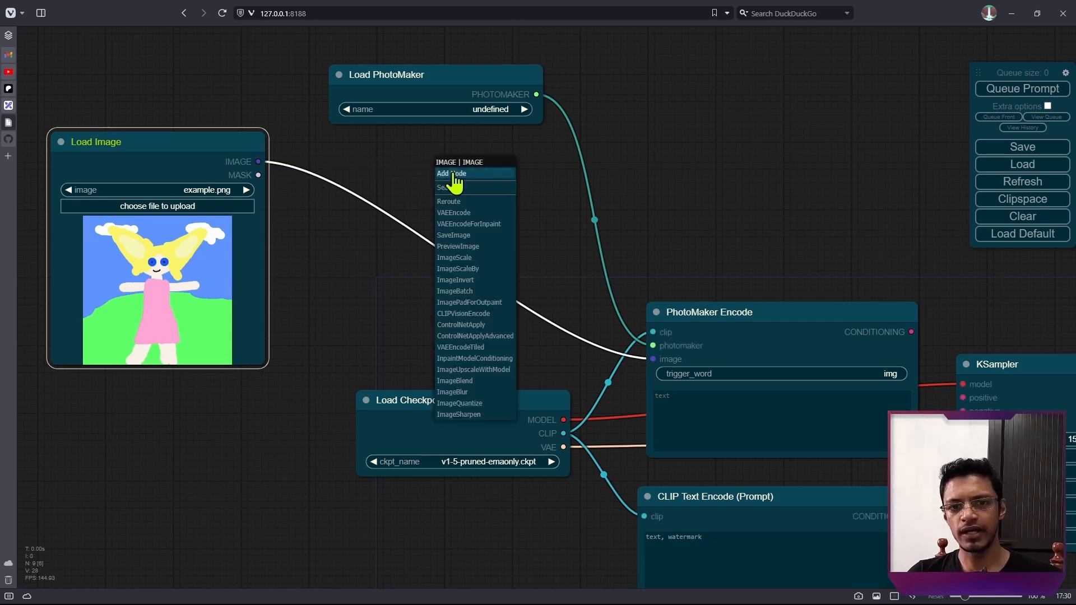
left_click(455, 190)
type("Crop")
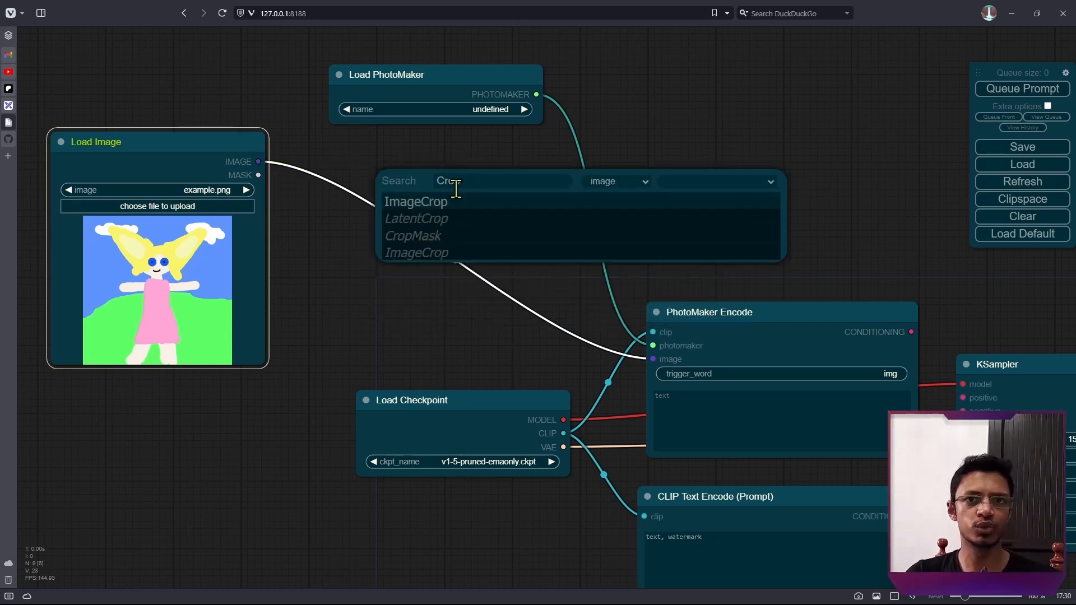
left_click(457, 207)
left_click_drag(513, 196, 366, 174)
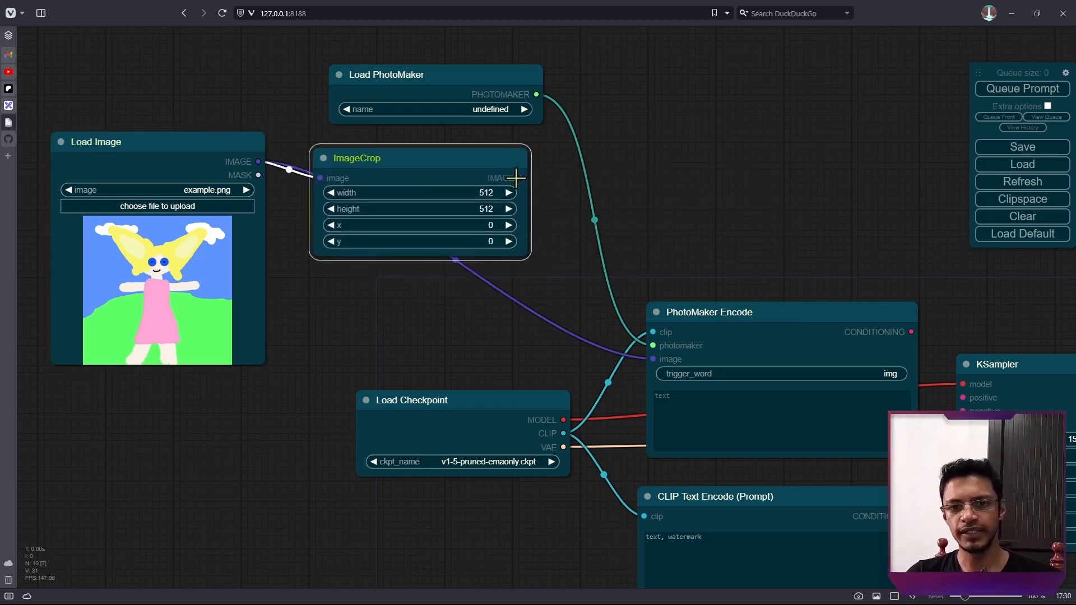
left_click_drag(519, 178, 650, 361)
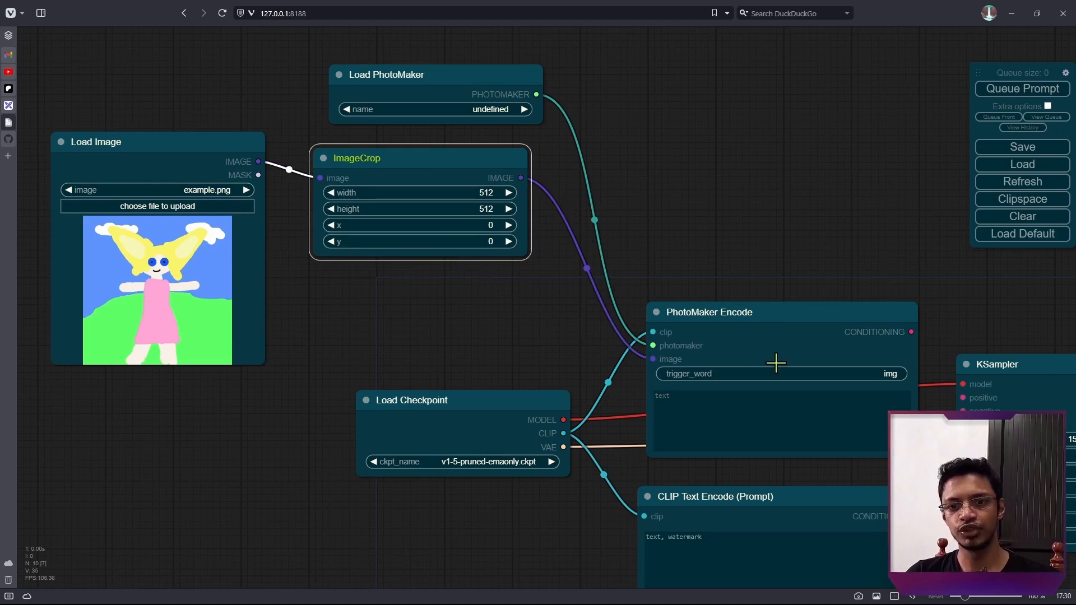
Step: Add a Preview Image node from ImageCrop's IMAGE output and place it to the right of ImageCrop
left_click_drag(521, 178, 614, 81)
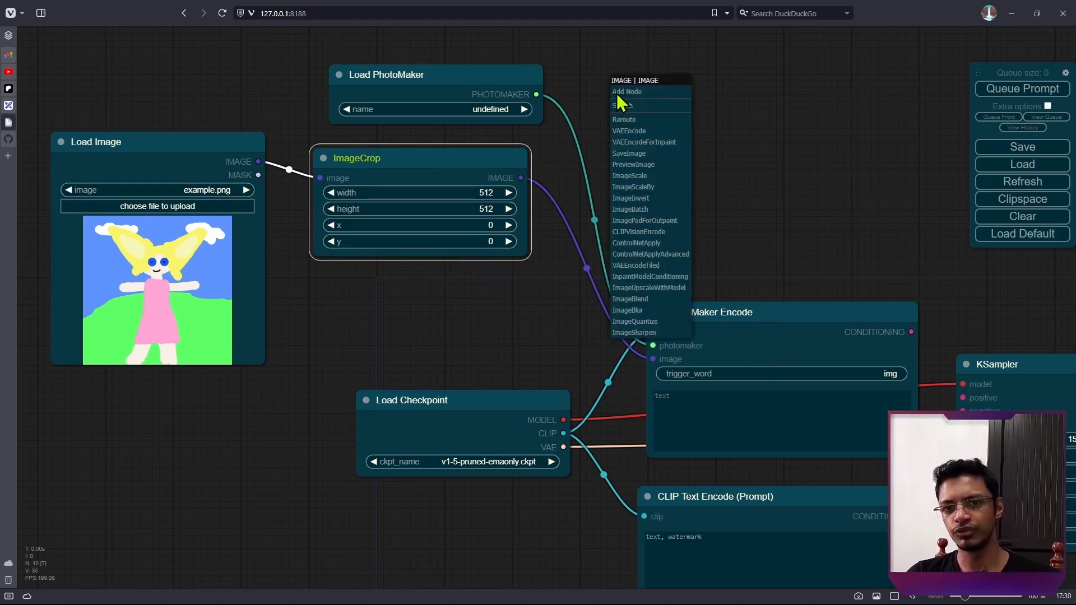
left_click(653, 164)
left_click_drag(665, 99, 653, 168)
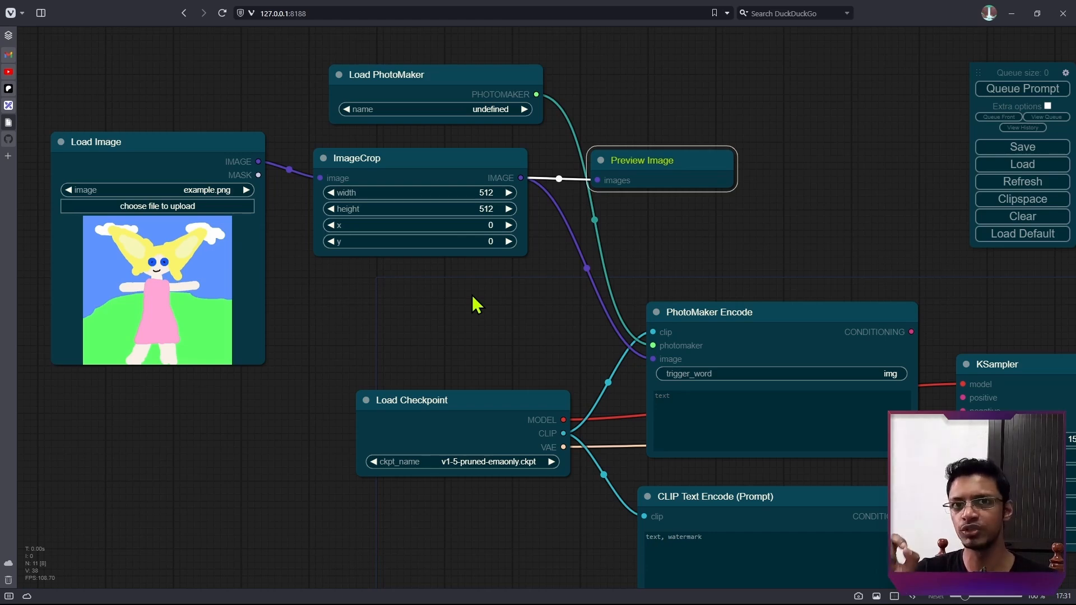
Step: Duplicate the Load Image and ImageCrop nodes together, keeping their link, and place the copies below the originals
scroll(475, 306, "down", 4)
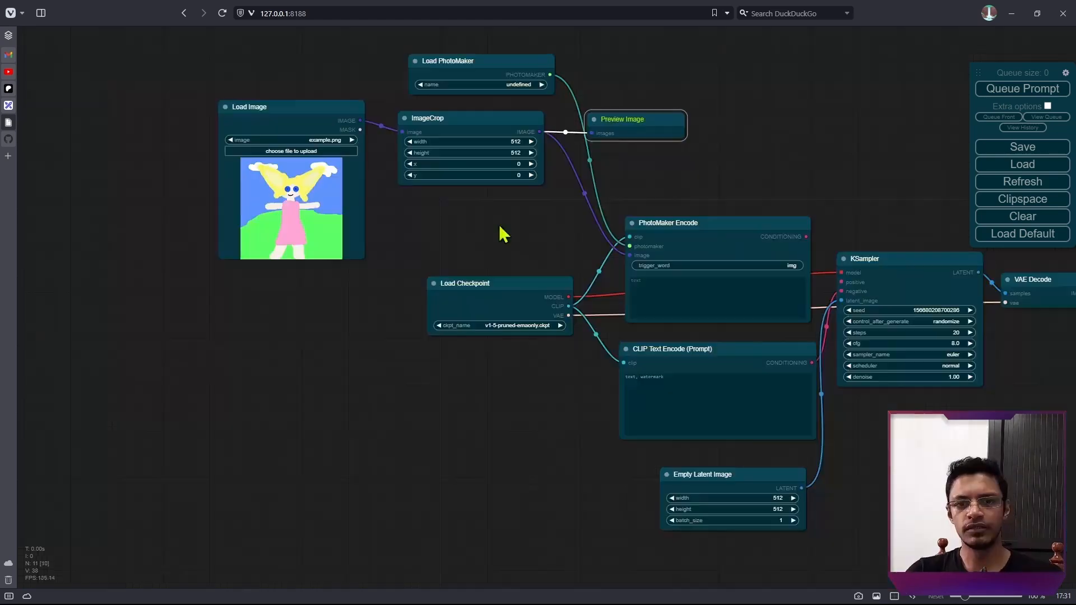
scroll(516, 250, "up", 5)
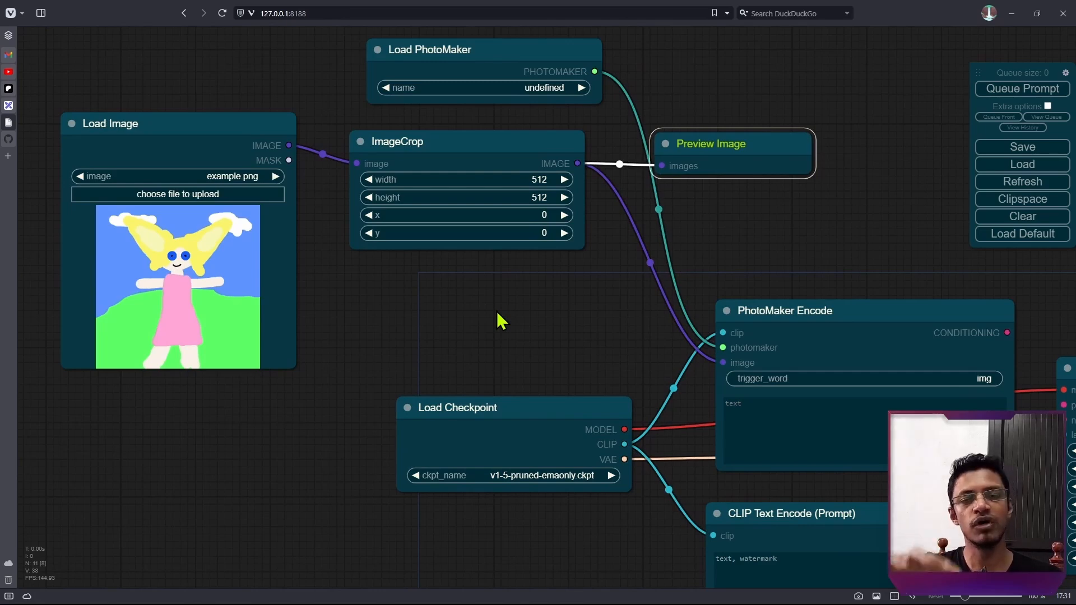
scroll(499, 319, "down", 4)
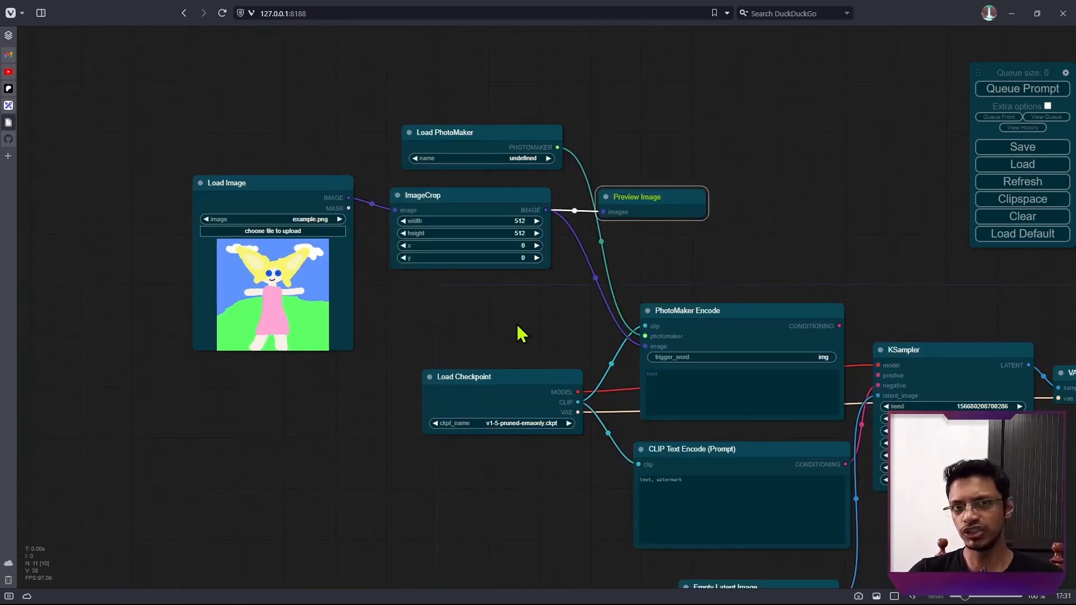
left_click_drag(542, 334, 555, 226)
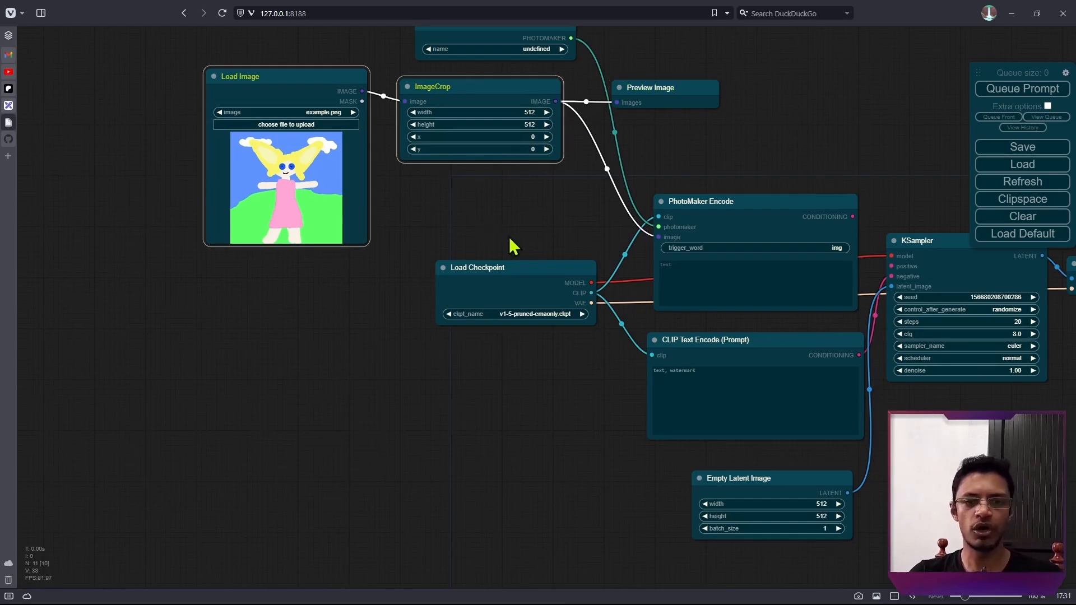
left_click_drag(426, 171, 401, 188)
left_click(456, 175)
left_click(262, 96, "ctrl")
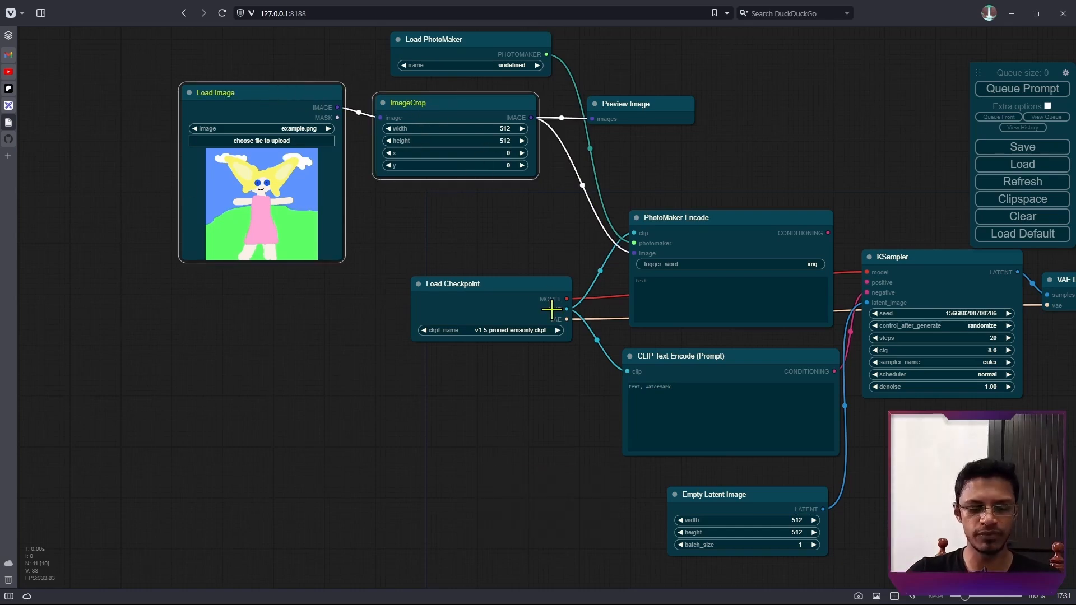
key("ctrl+c")
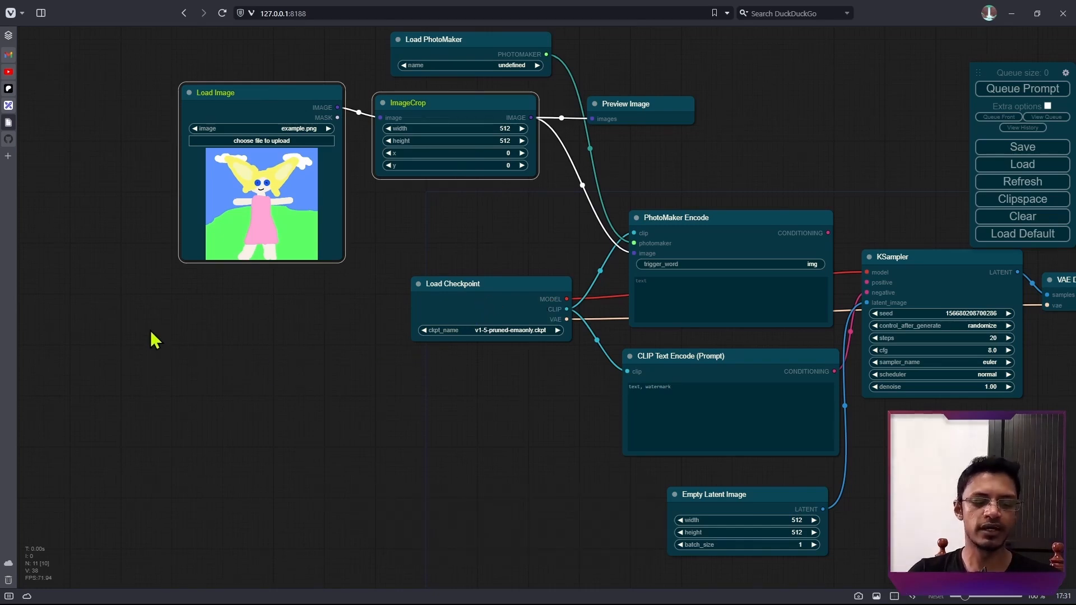
key("ctrl+shift+v")
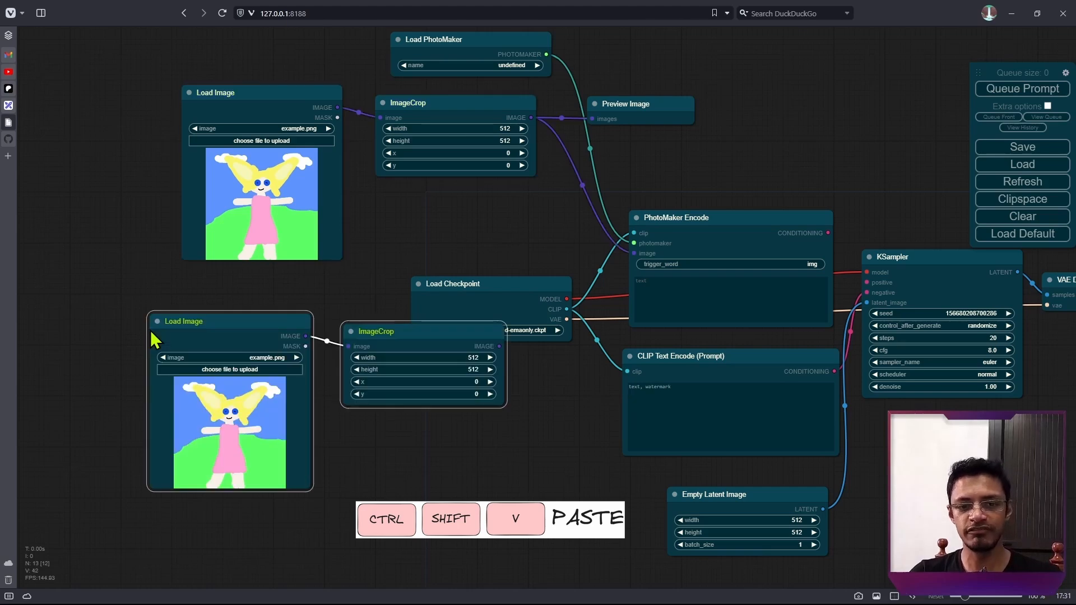
left_click_drag(393, 332, 405, 389)
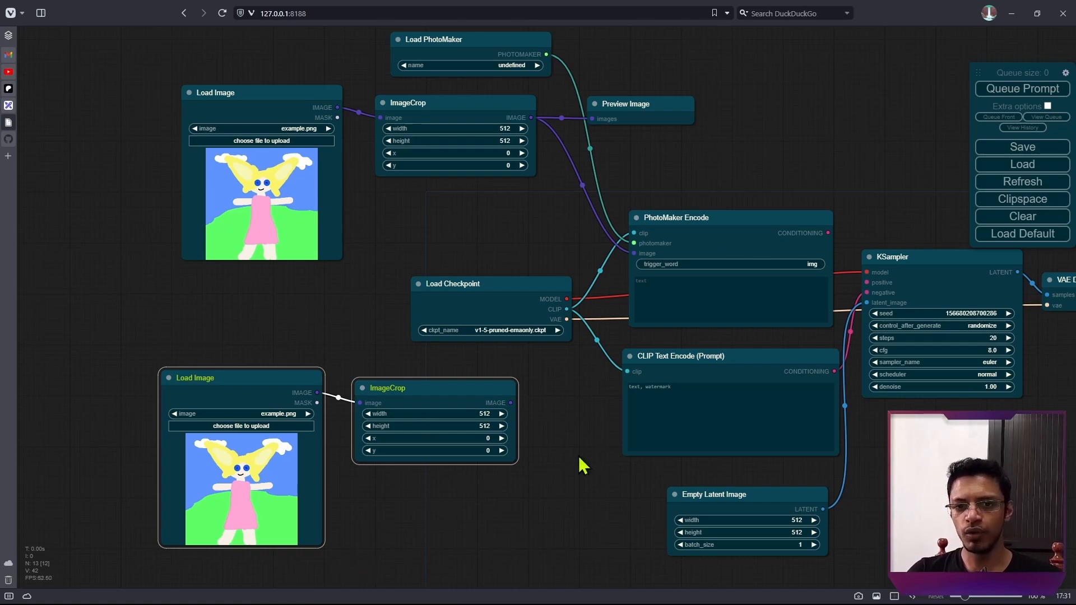
Step: Shift the copied image nodes left, then create an ImageBatch node from the copied ImageCrop's output and place it above Load Checkpoint
scroll(608, 288, "up", 6)
scroll(597, 304, "up", 4)
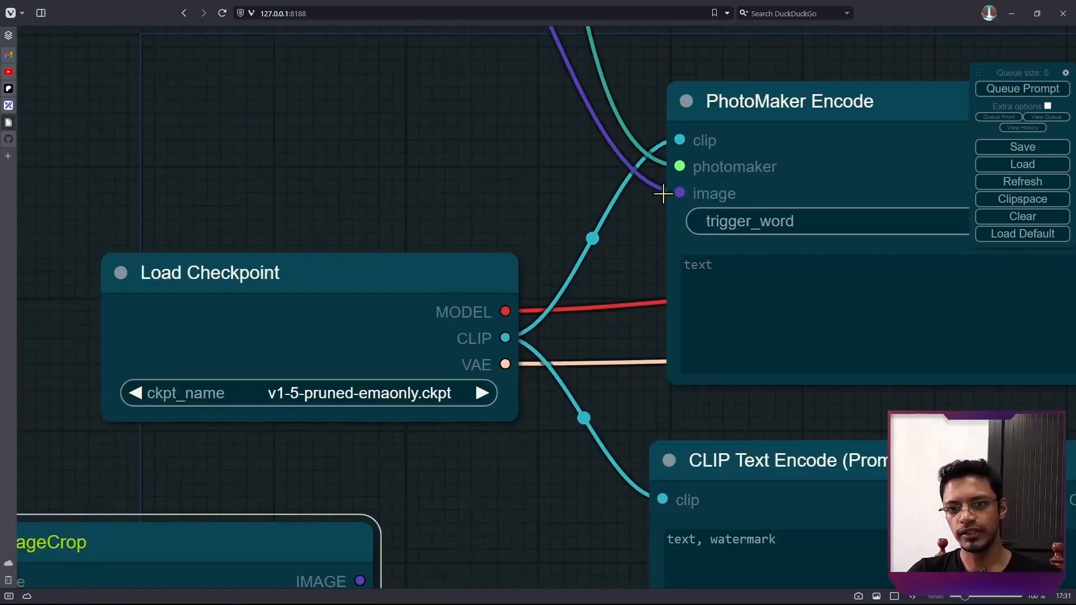
scroll(630, 264, "down", 10)
left_click_drag(286, 361, 178, 360)
left_click_drag(529, 371, 502, 371)
left_click(519, 353)
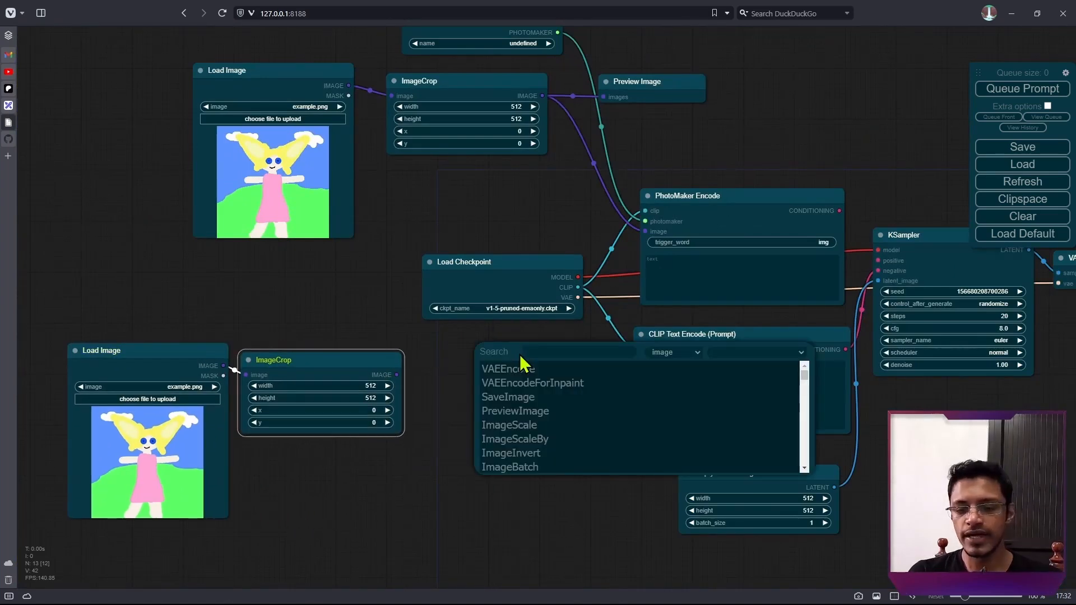
type("ba")
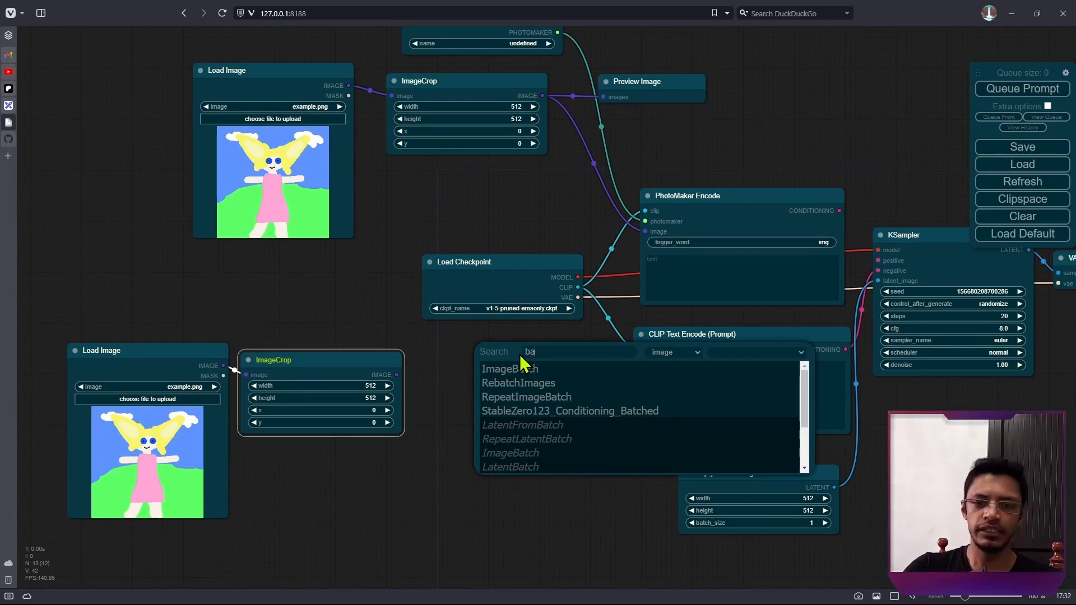
left_click(566, 369)
left_click_drag(585, 190, 513, 190)
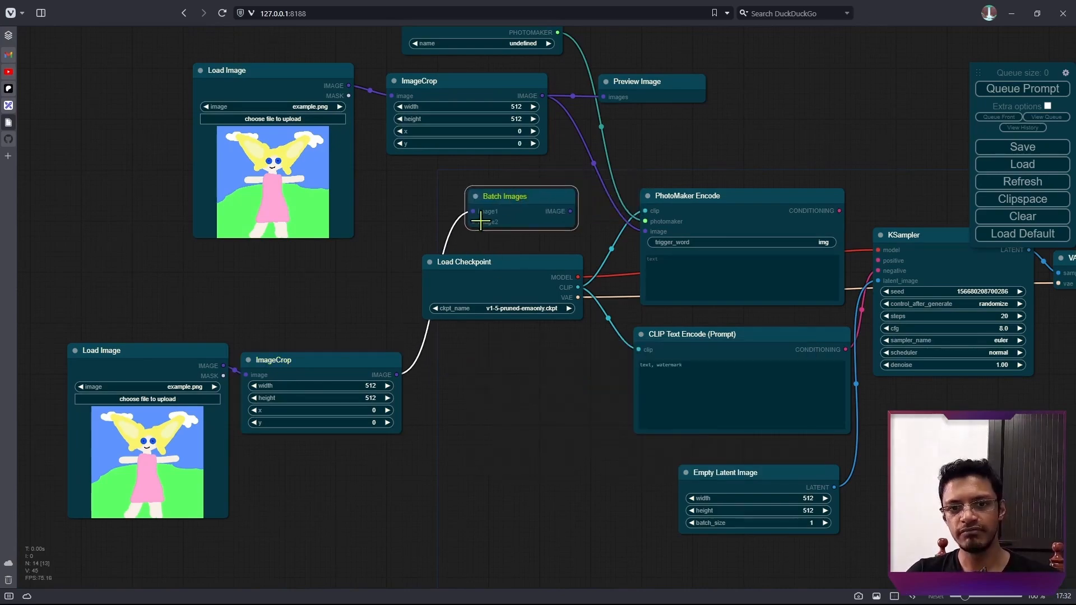
Step: Connect the upper ImageCrop to Batch Images' image1 and the lower one to image2, and feed the batch into PhotoMaker Encode's image input
scroll(426, 224, "up", 7)
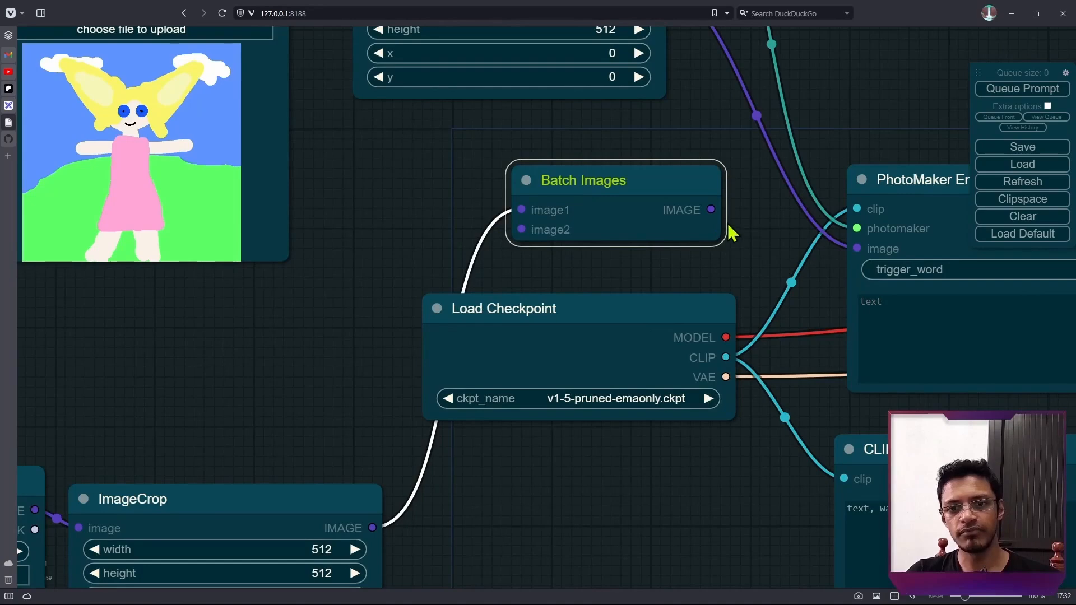
scroll(690, 227, "down", 5)
left_click_drag(643, 88, 588, 77)
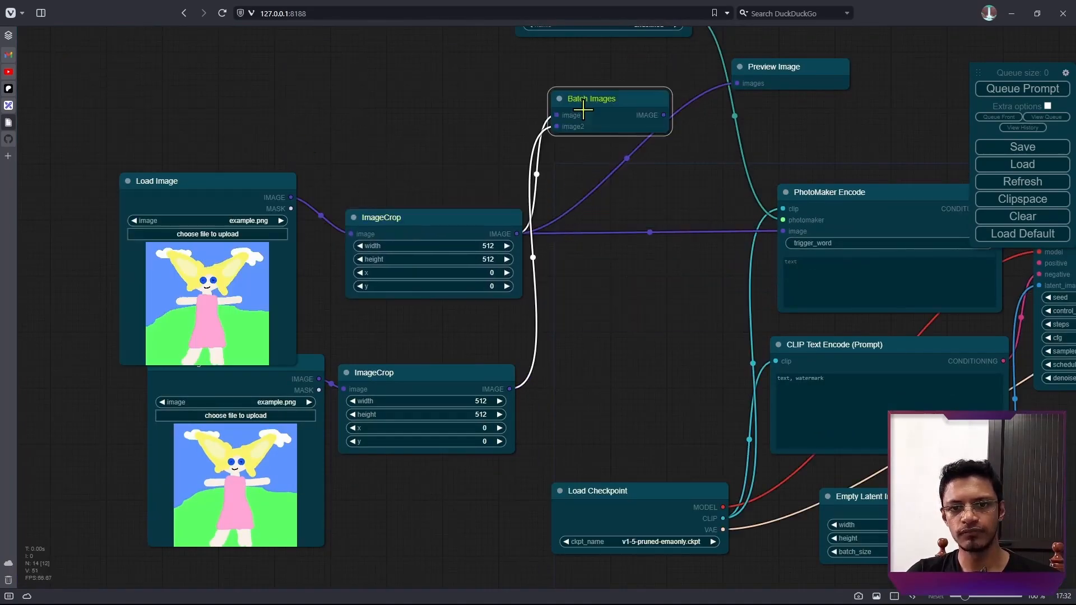
left_click_drag(583, 110, 618, 284)
left_click_drag(244, 170, 268, 129)
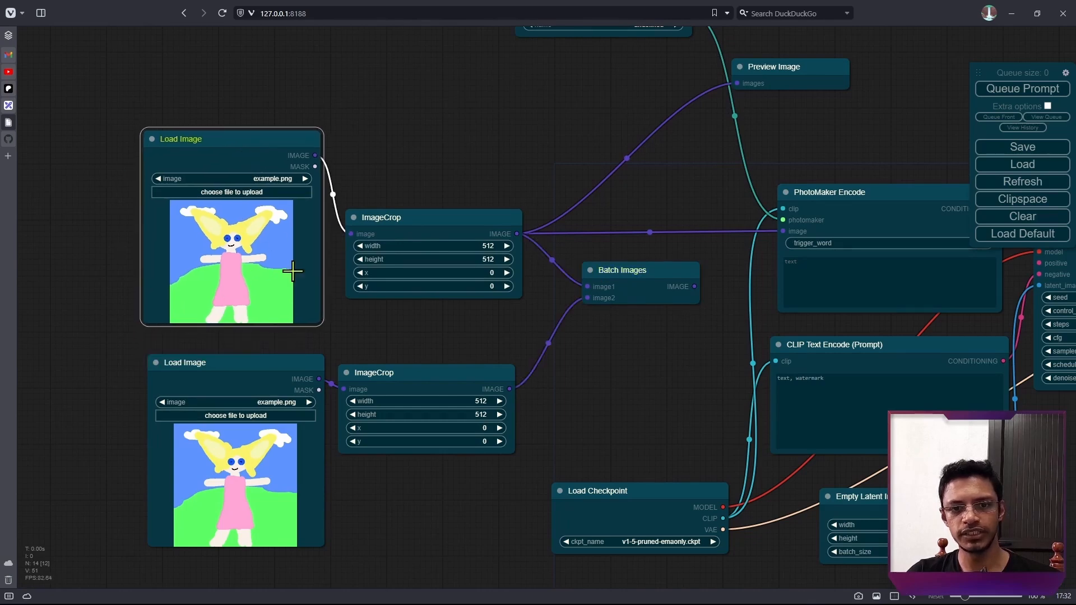
left_click_drag(622, 286, 600, 297)
left_click_drag(674, 300, 783, 231)
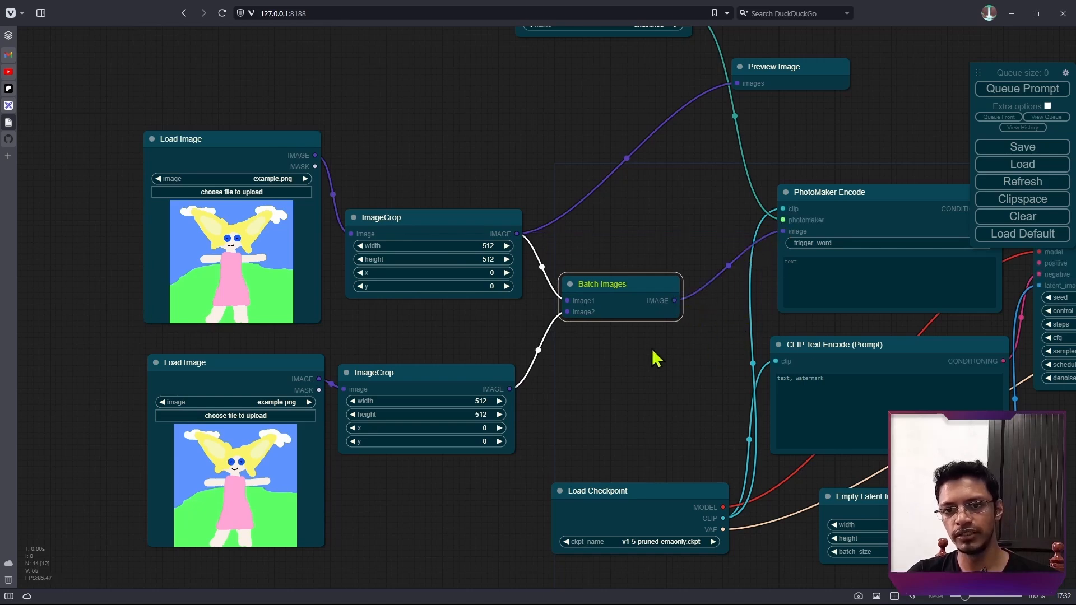
Step: Add a Prepare Images For ClipVision From Path node below Load PhotoMaker and connect its output to PhotoMaker Encode's image input
left_click(698, 359)
left_click_drag(620, 132, 606, 235)
right_click(414, 143)
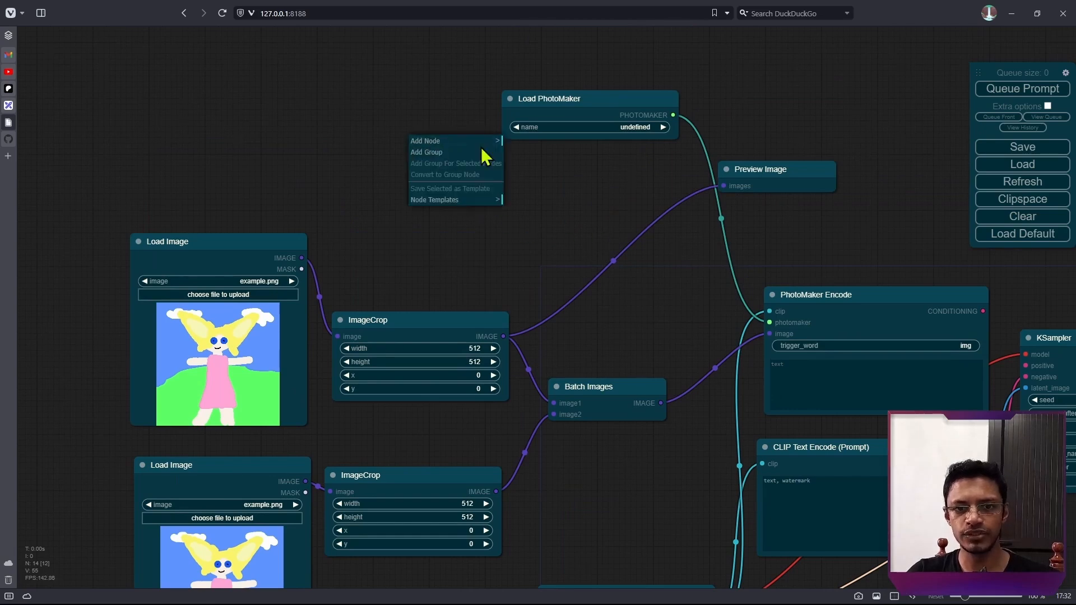
left_click(473, 141)
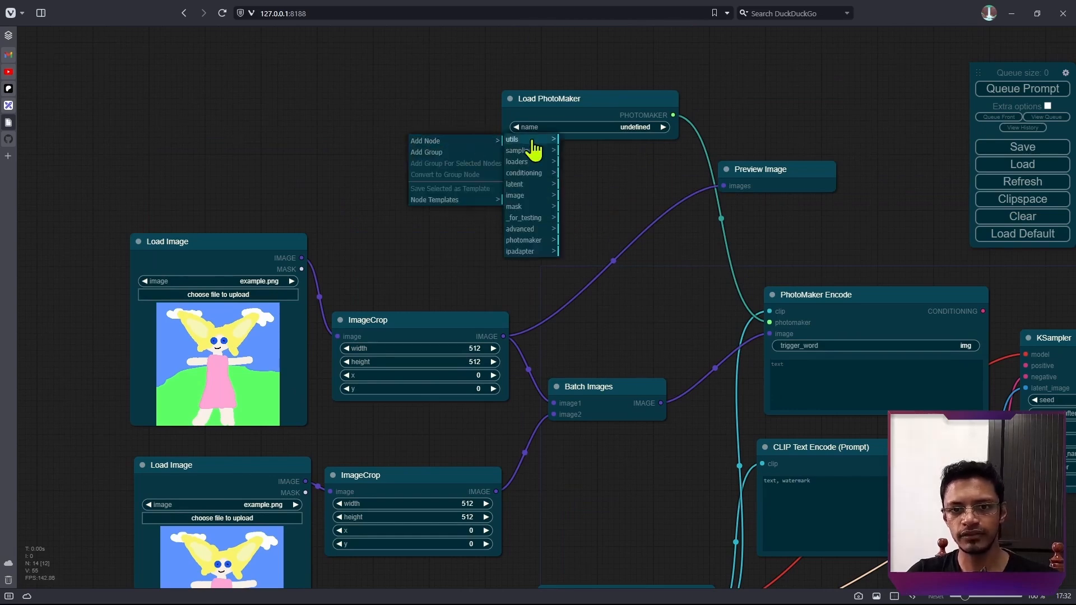
left_click(527, 252)
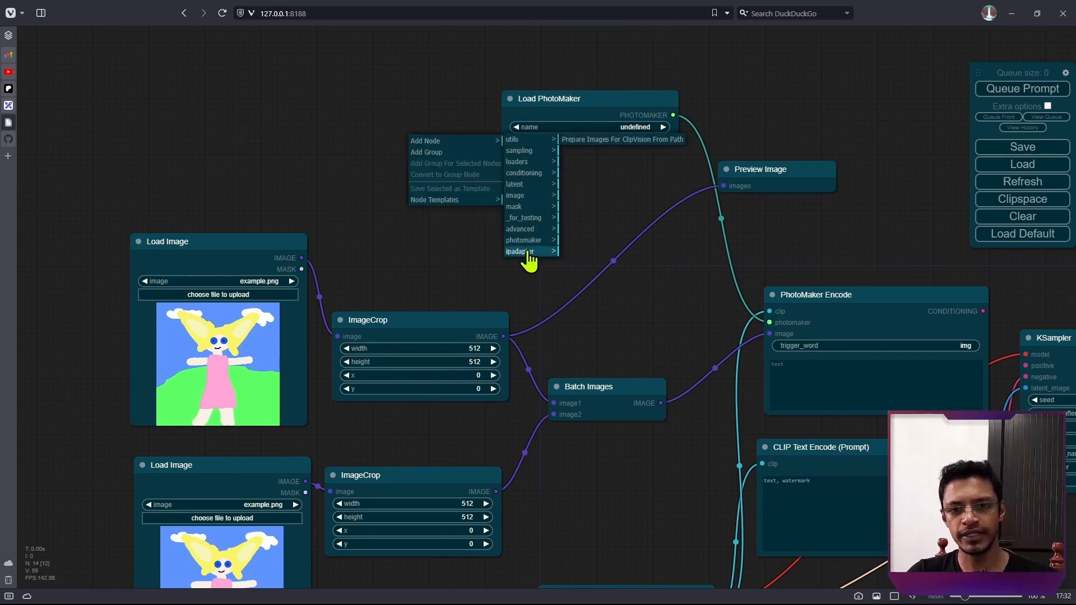
left_click(601, 140)
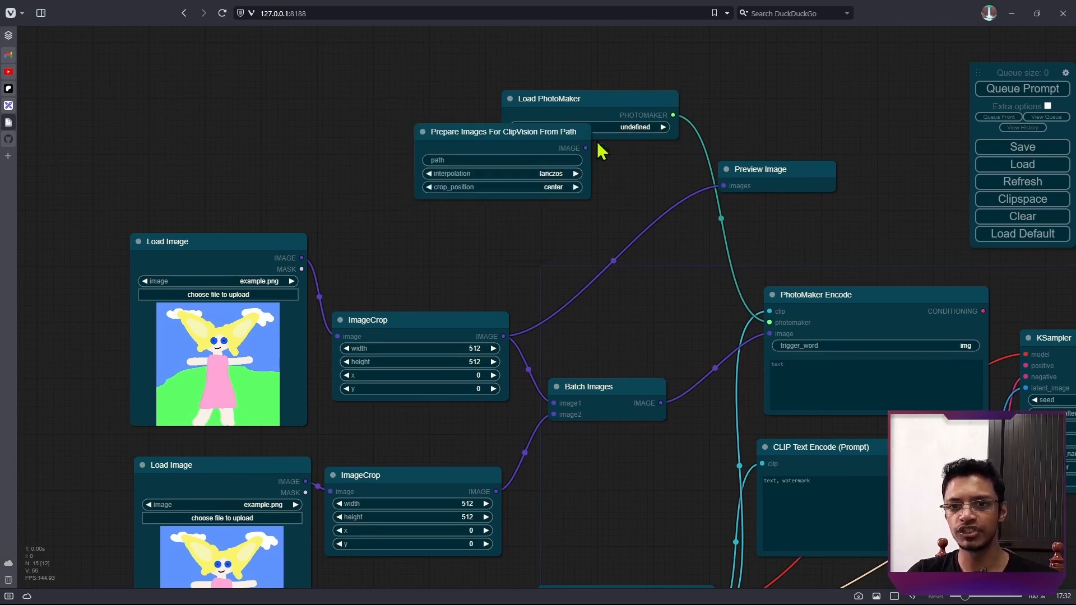
left_click_drag(588, 137, 772, 335)
left_click_drag(849, 308, 825, 269)
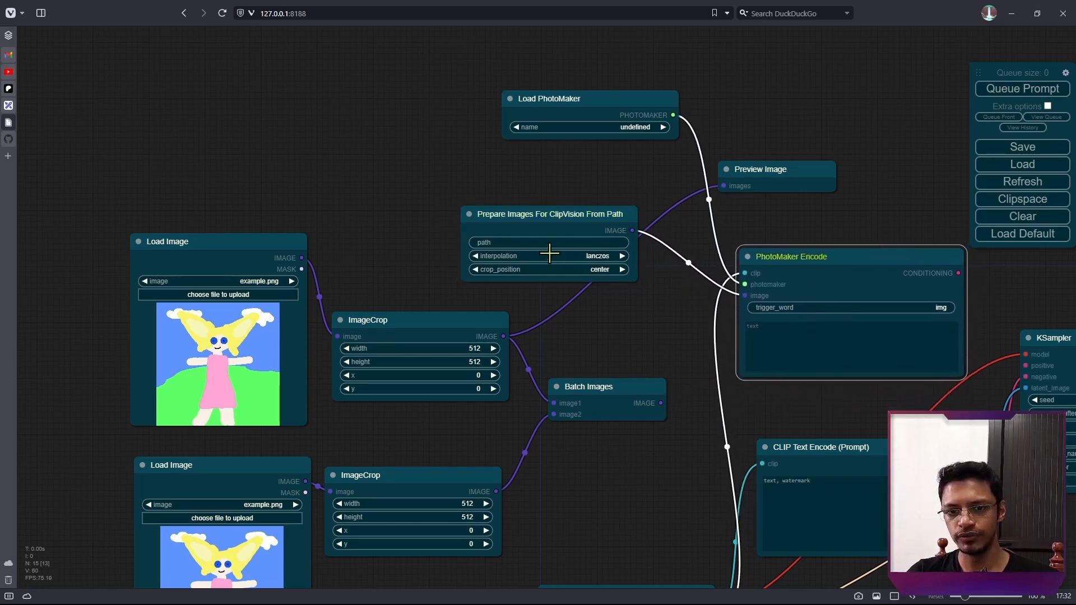
left_click_drag(547, 250, 508, 222)
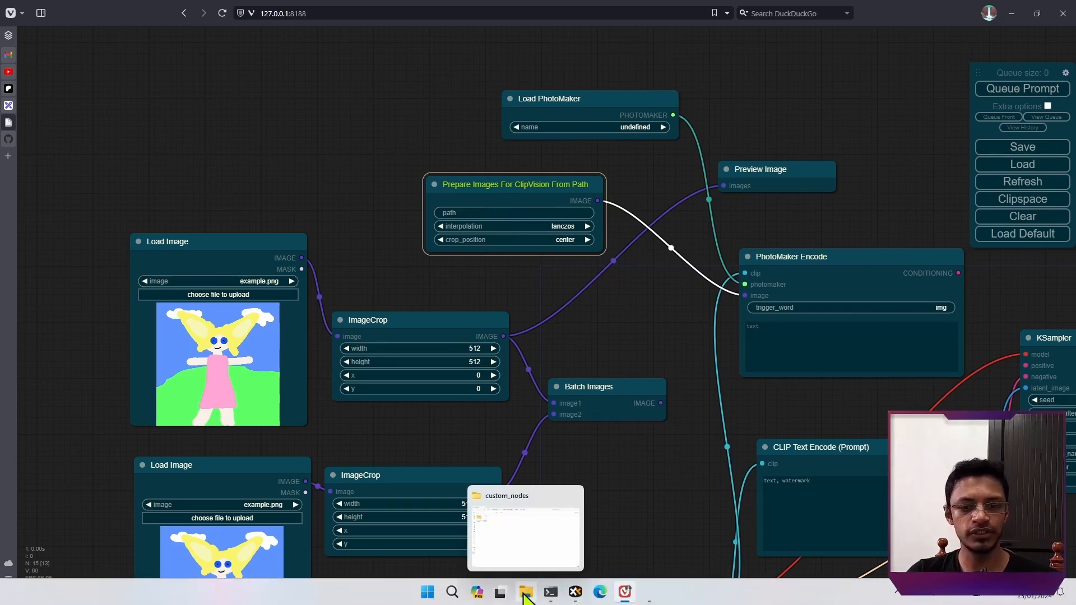
Step: Switch to File Explorer and create a folder named photos inside custom_nodes\ComfyUI-PhotoMaker-SMZ
left_click(525, 593)
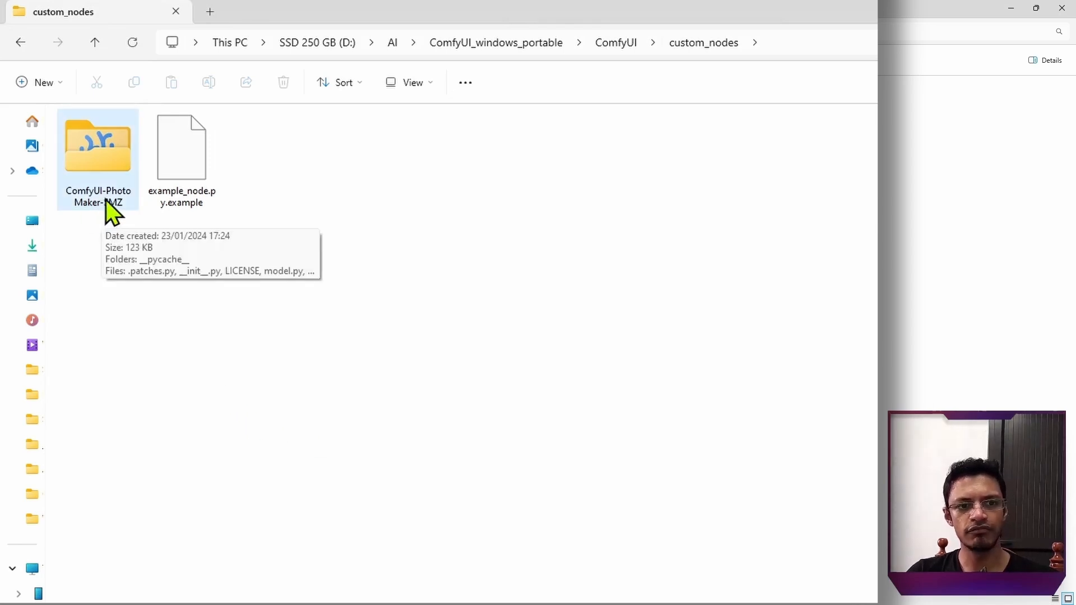
double_click(125, 198)
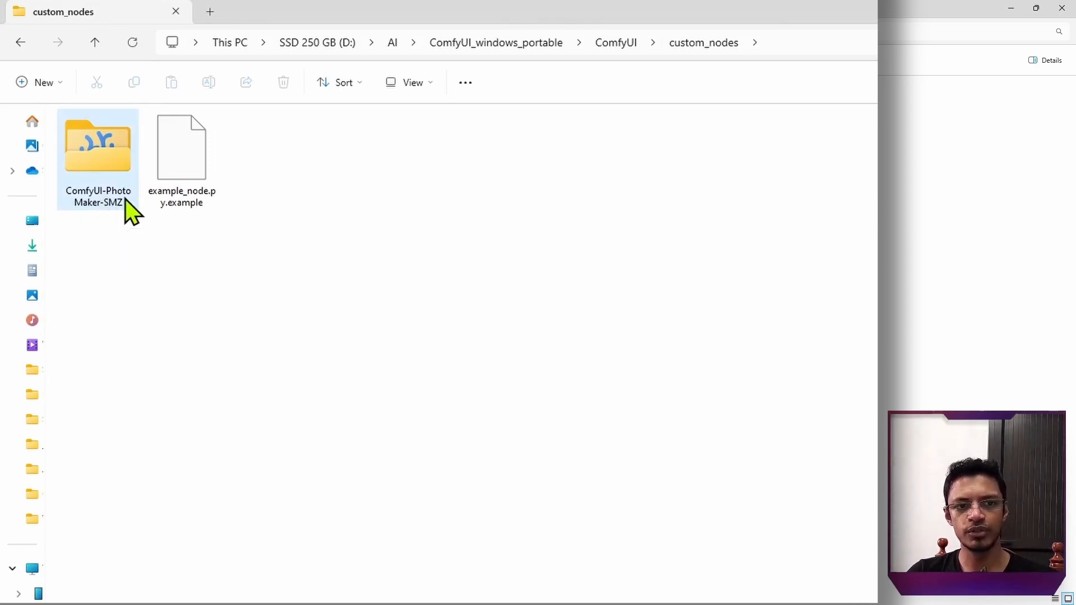
right_click(287, 447)
left_click(293, 389)
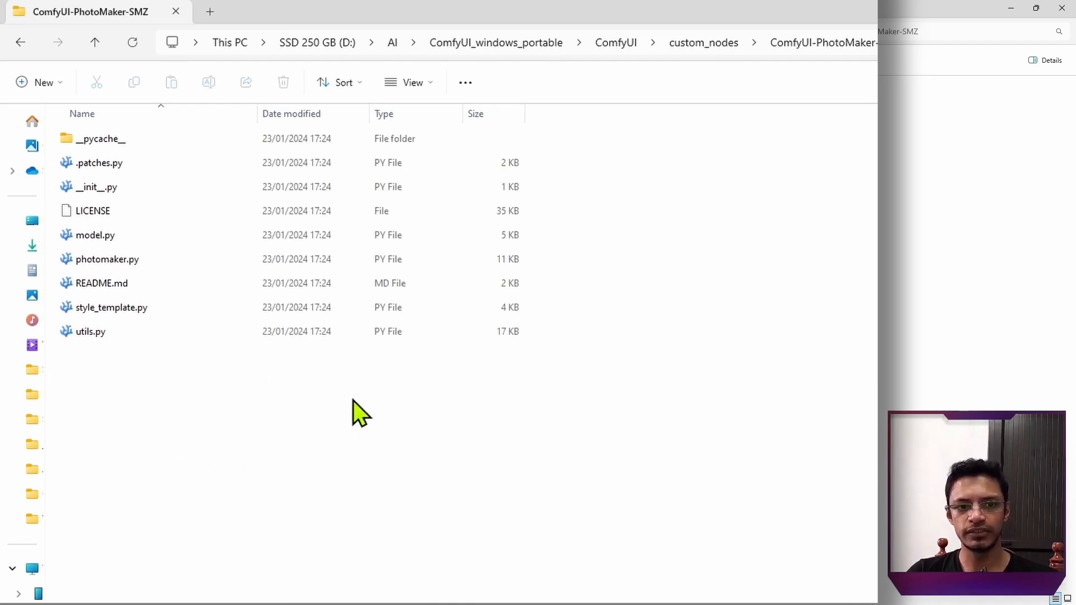
right_click(277, 398)
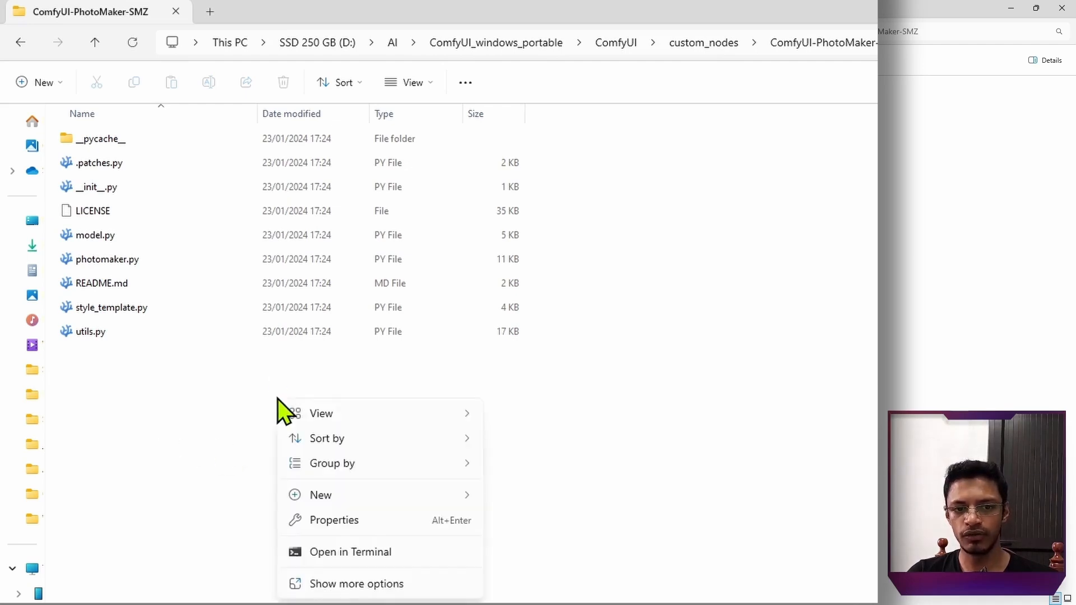
mouse_move(400, 499)
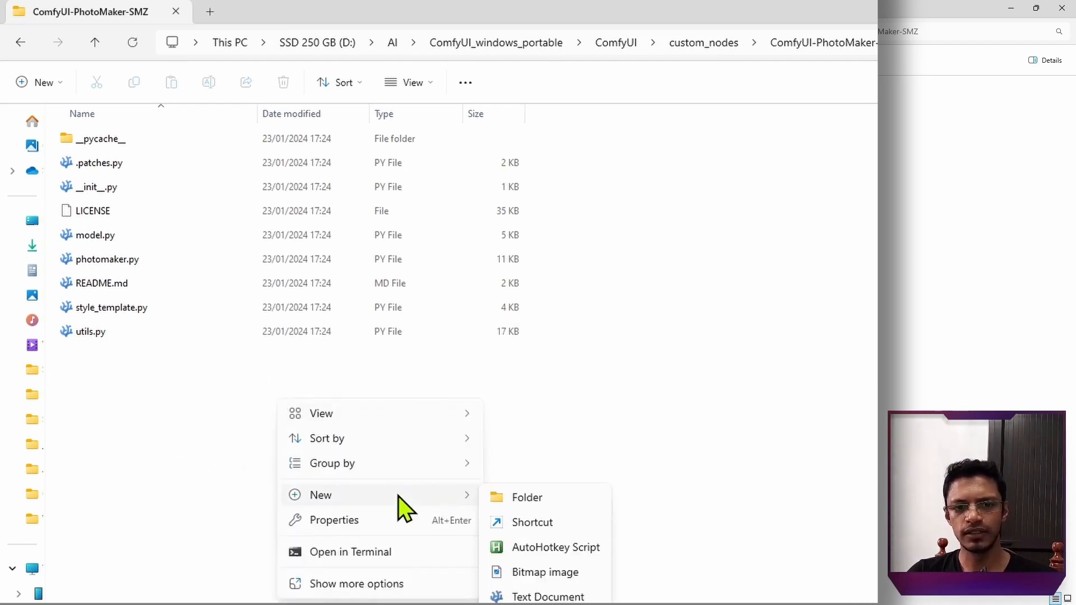
left_click(520, 506)
type("photos")
key("Return")
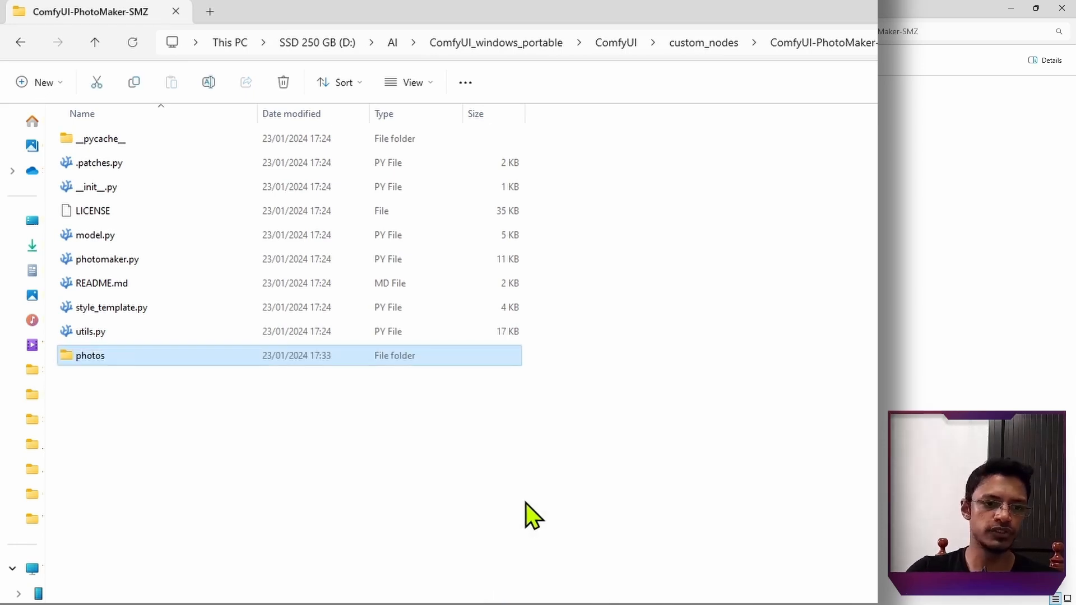
Step: Open the new photos folder and copy its full path
double_click(98, 356)
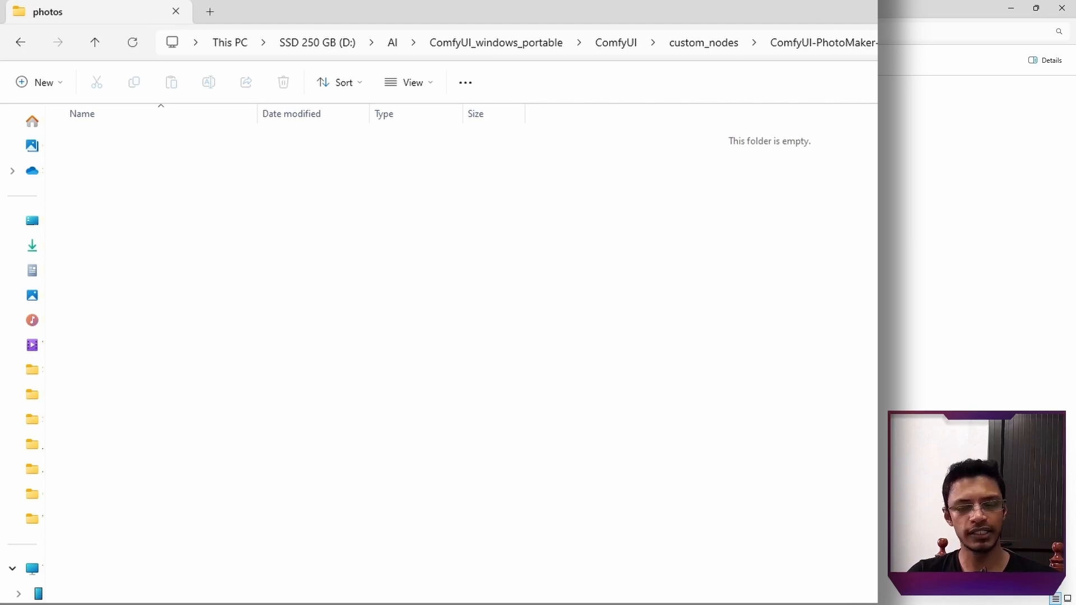
key("ctrl+l")
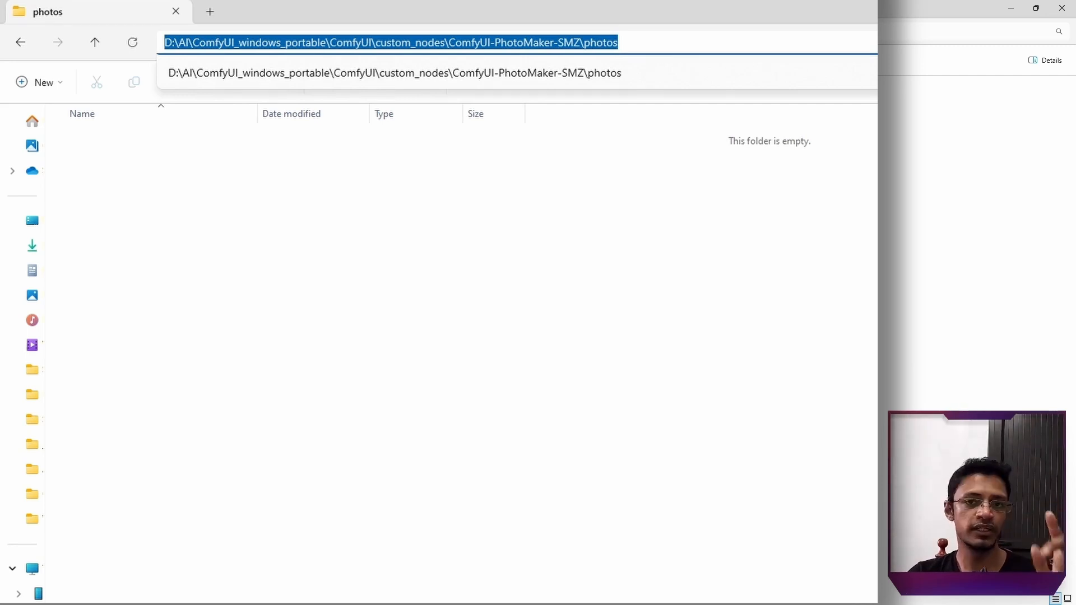
left_click(555, 42)
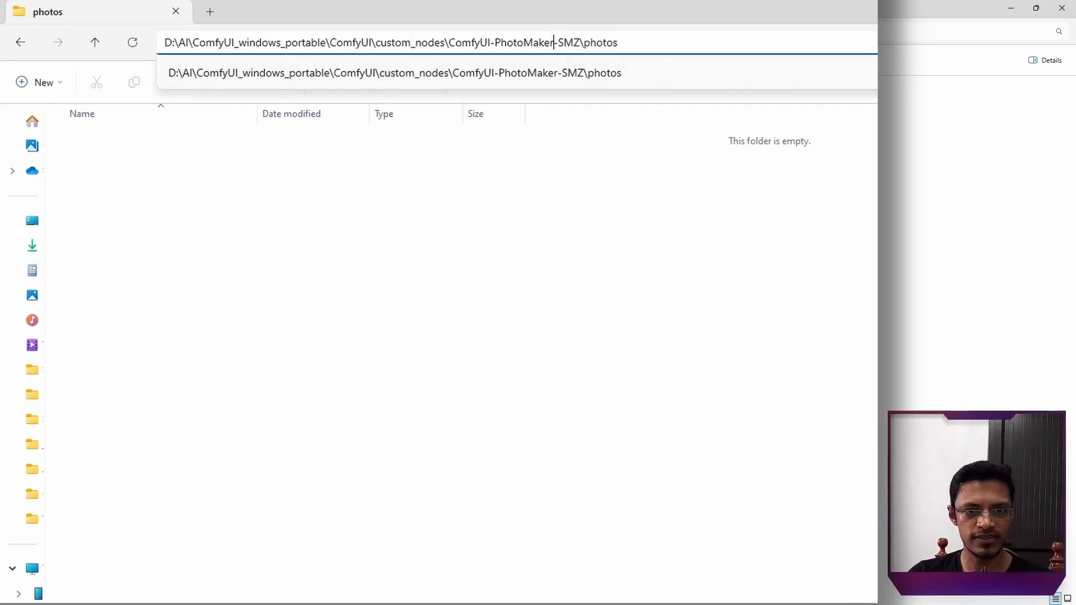
key("ctrl+a")
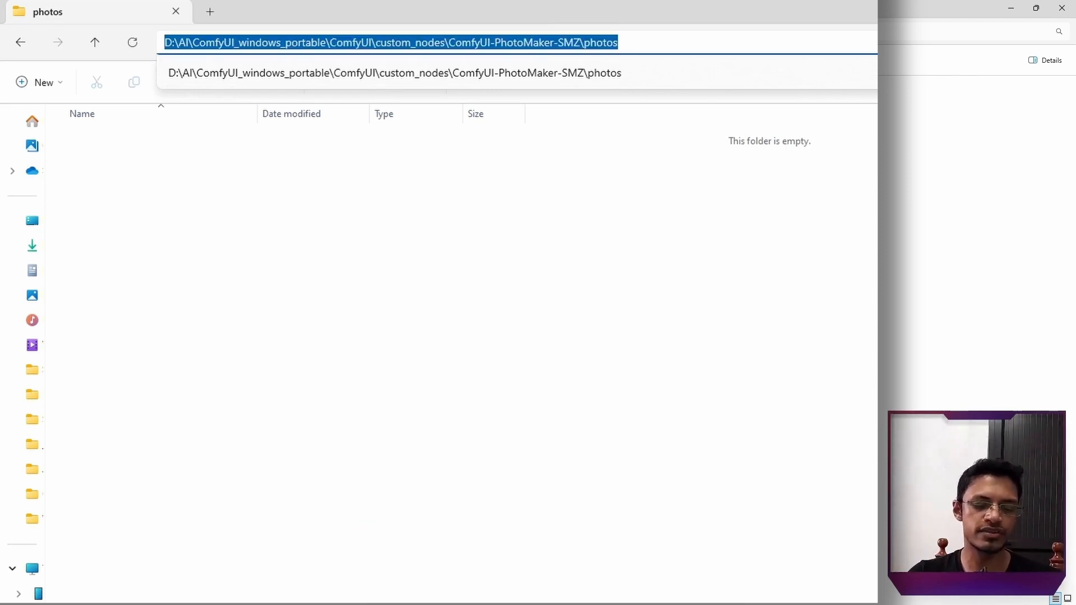
key("ctrl+c")
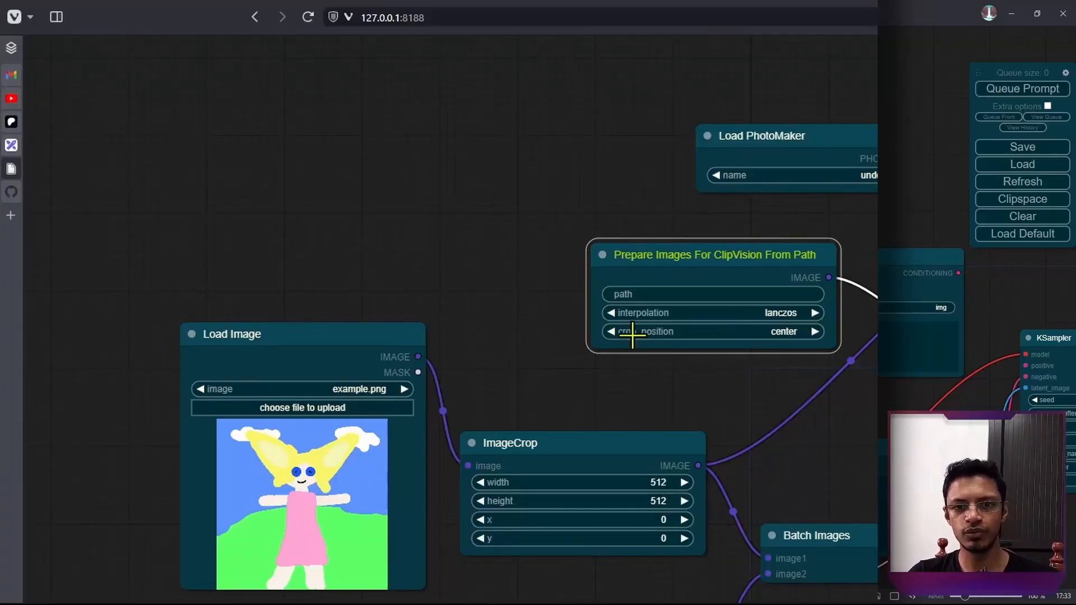
Step: Set the path of Prepare Images For ClipVision From Path to the copied location of the photos folder
scroll(641, 338, "up", 7)
left_click(637, 243)
key("ctrl+v")
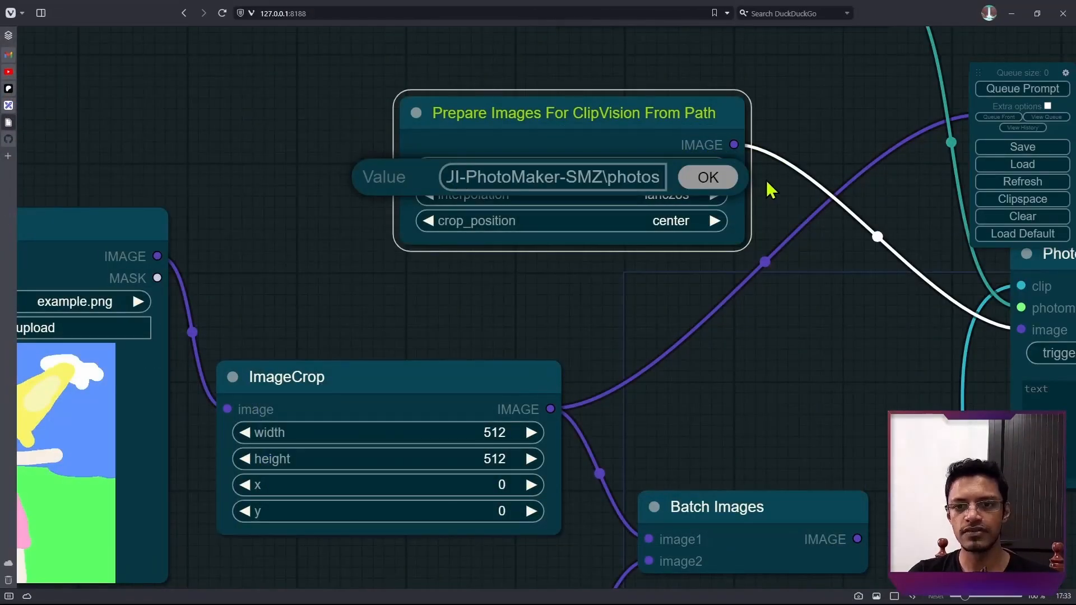
left_click(709, 179)
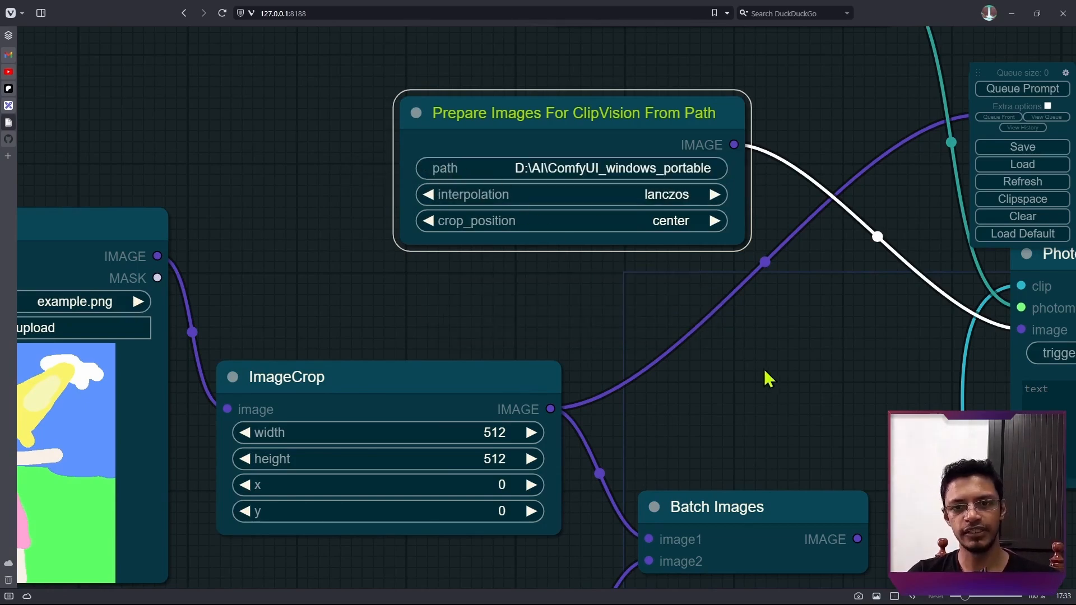
Step: Set crop_position of Prepare Images For ClipVision From Path to top
scroll(603, 301, "down", 3)
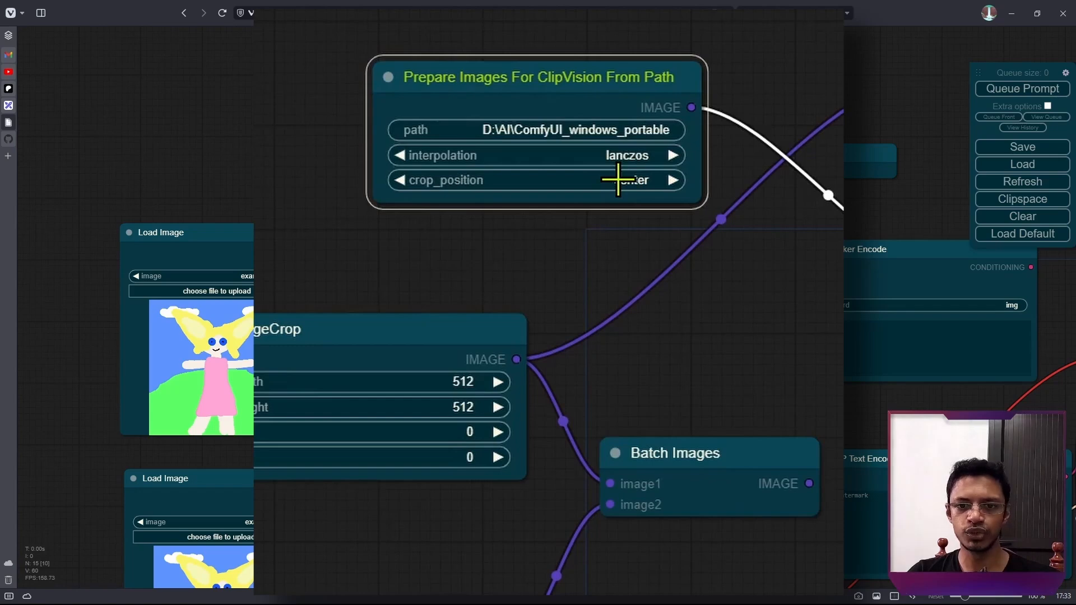
left_click(619, 179)
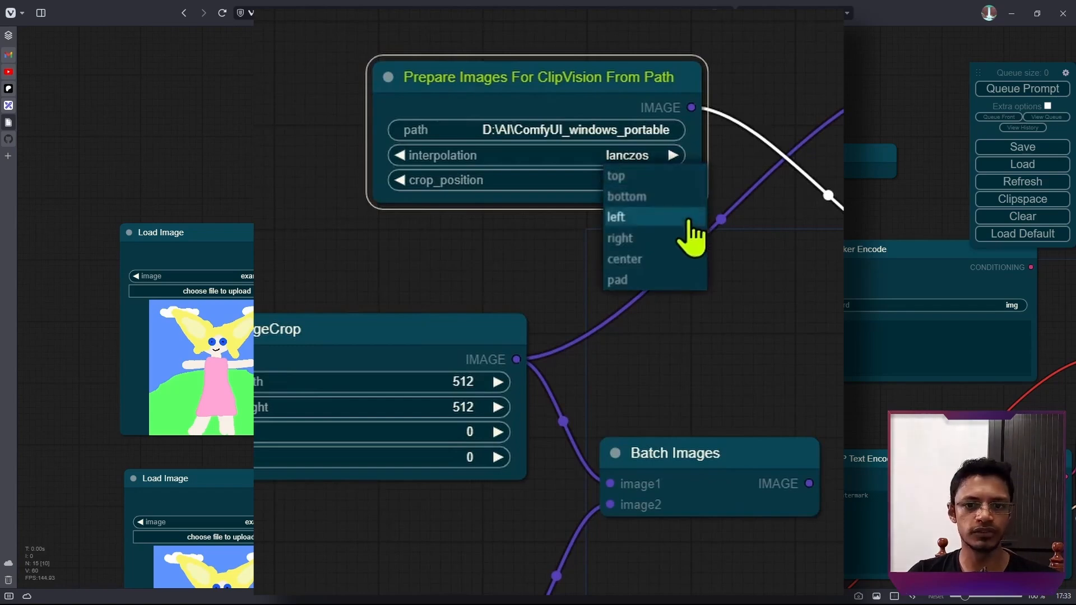
left_click(684, 277)
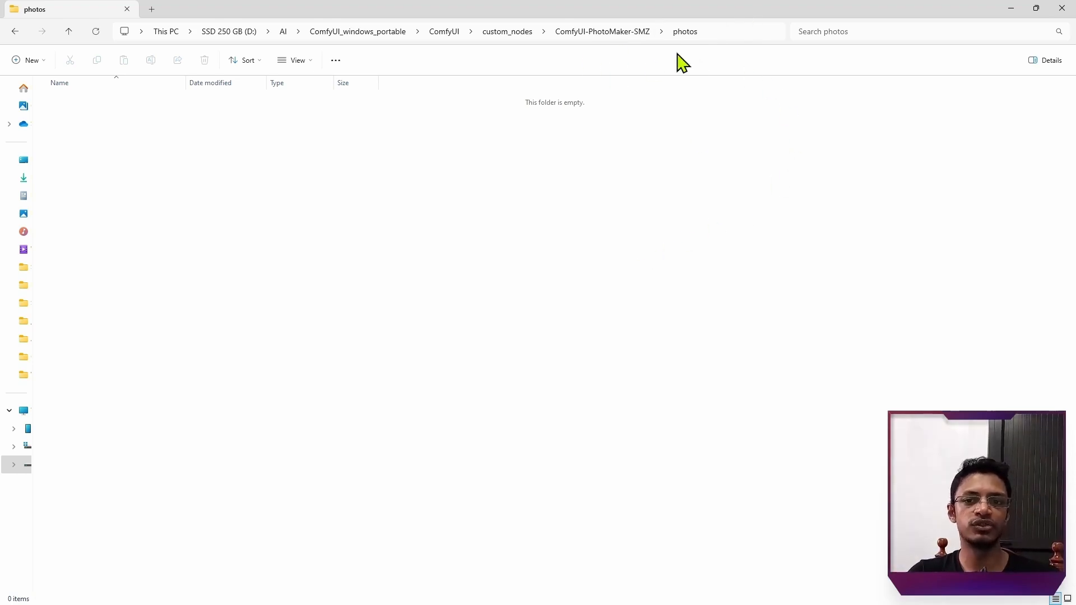
Step: Switch to File Explorer and check the path of the photos folder inside ComfyUI-PhotoMaker-SMZ
left_click(729, 33)
left_click(718, 360)
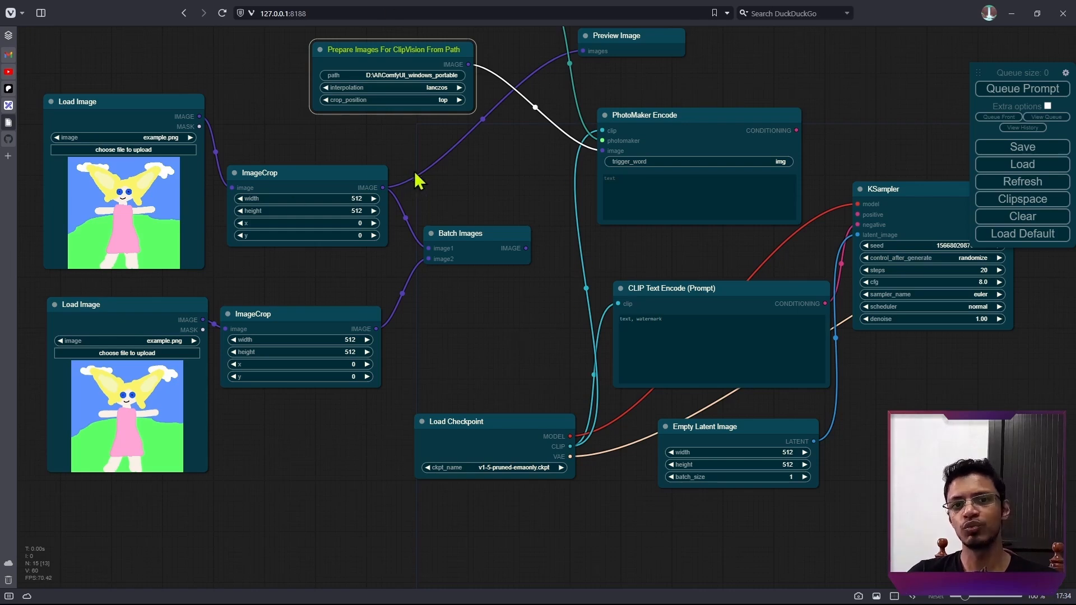
Step: Tidy the image input nodes, moving ImageCrop and Batch Images slightly and shifting Prepare Images For ClipVision From Path away from Preview Image
scroll(344, 278, "up", 1)
left_click_drag(337, 167, 293, 149)
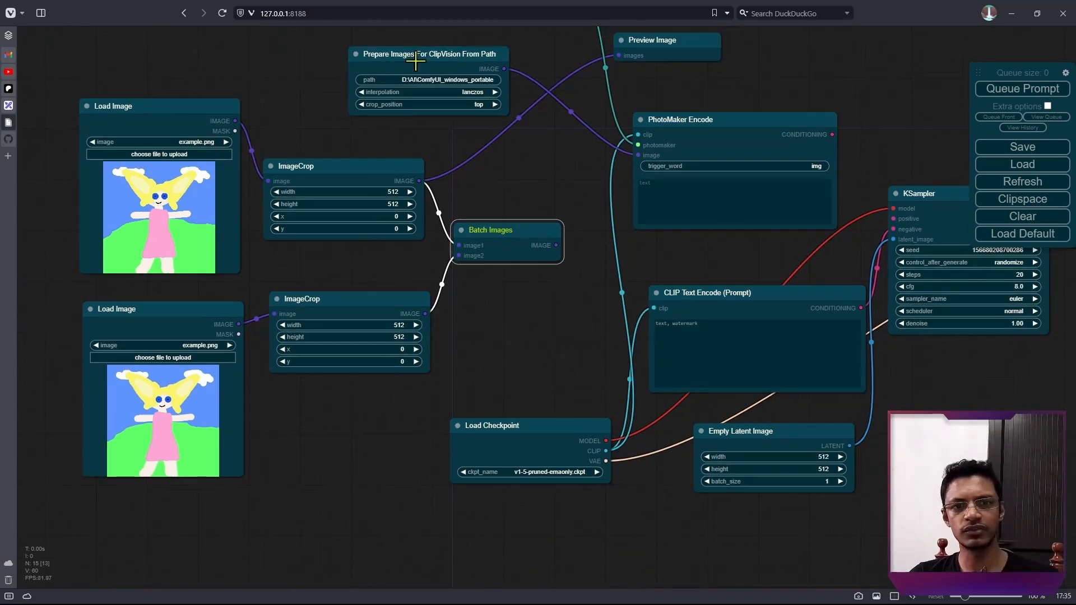
left_click(355, 83)
left_click_drag(385, 58, 374, 54)
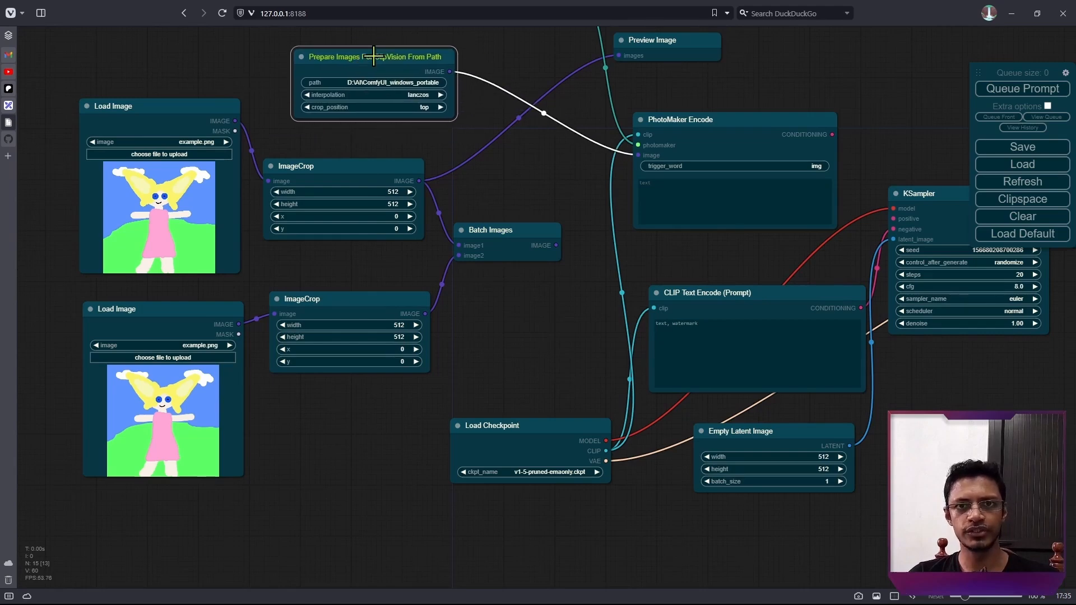
left_click(89, 106)
left_click(157, 336)
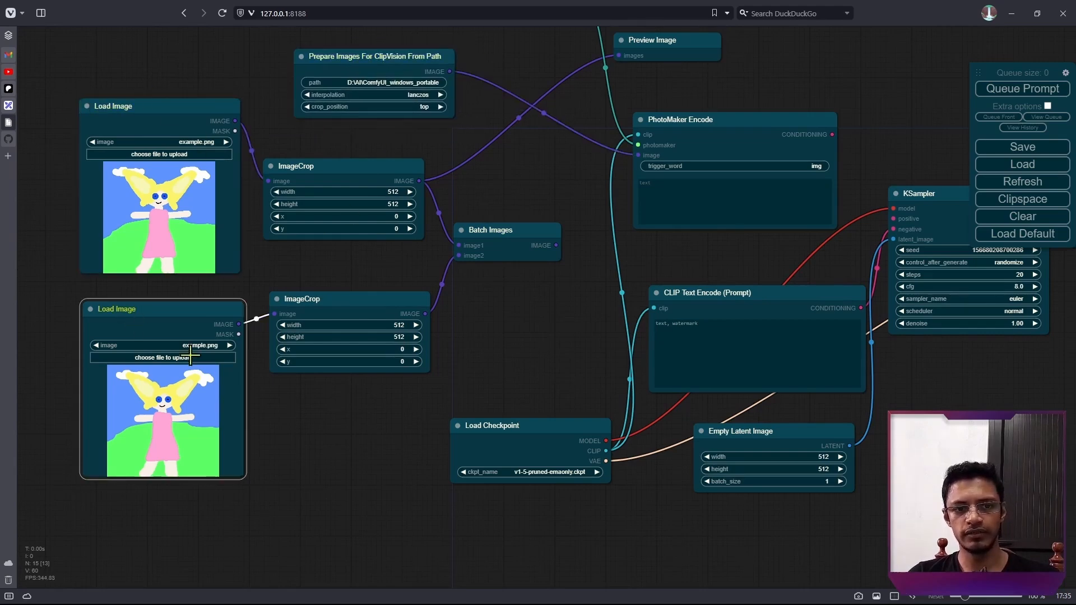
left_click(516, 236)
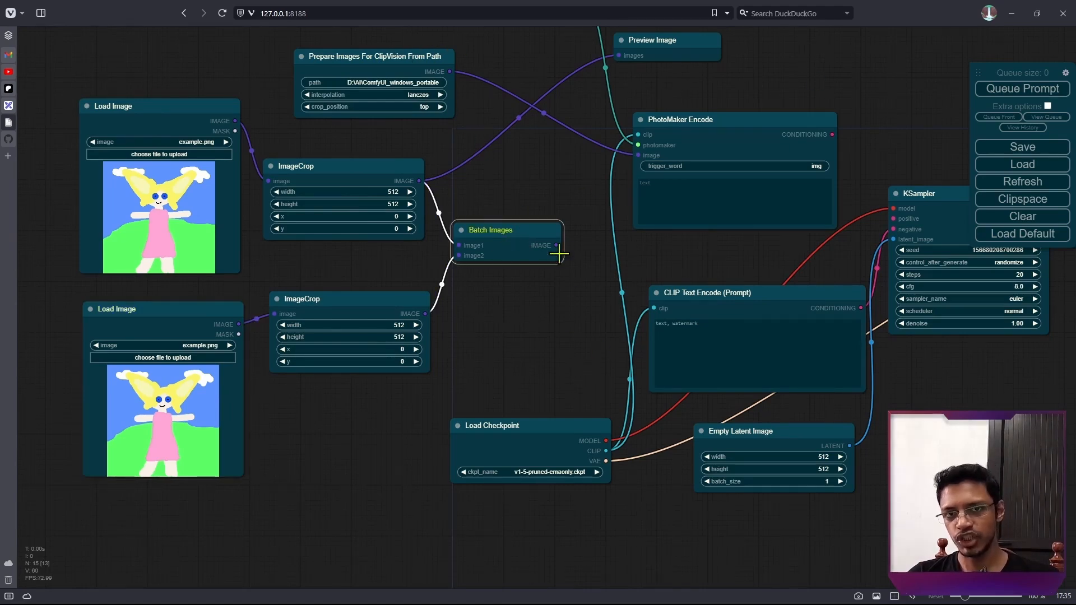
Step: Enter the sample prompt "woman / man img" in PhotoMaker Encode's text field and clear it again
left_click_drag(604, 215, 485, 191)
left_click(585, 96)
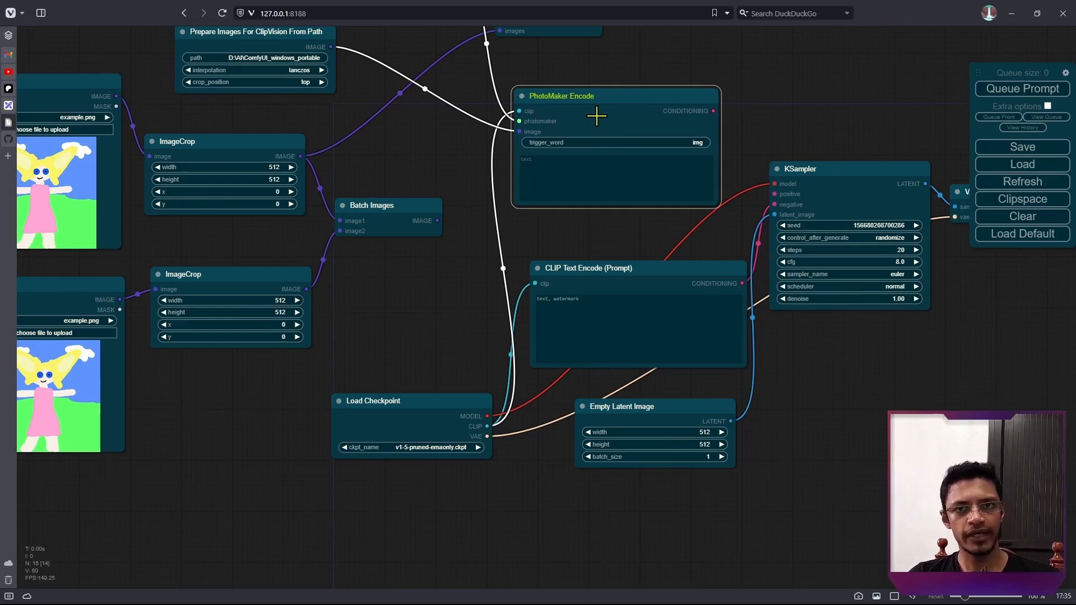
scroll(608, 125, "up", 7)
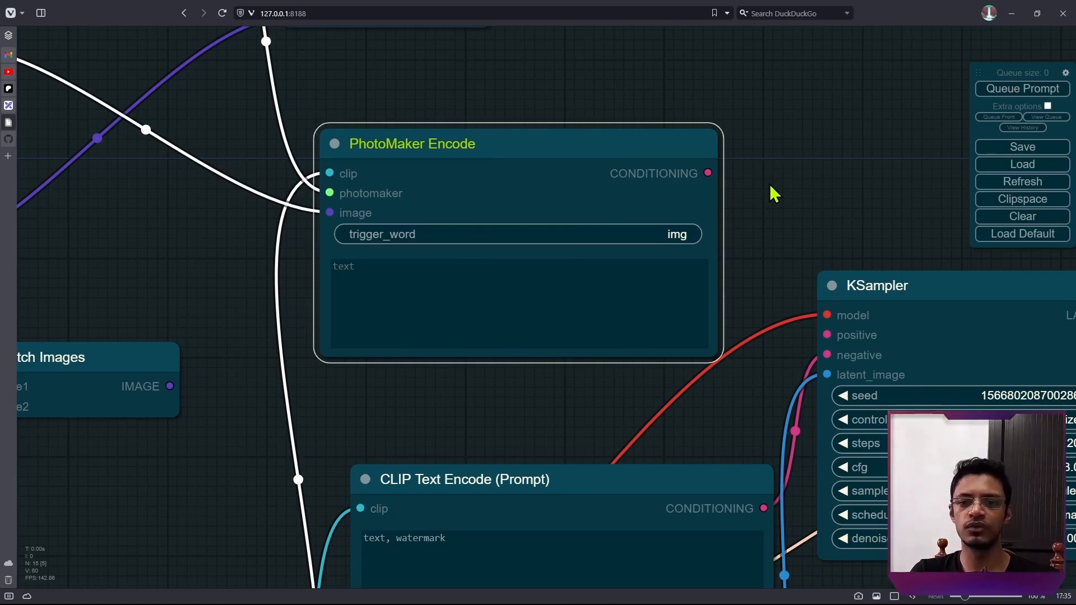
left_click(523, 308)
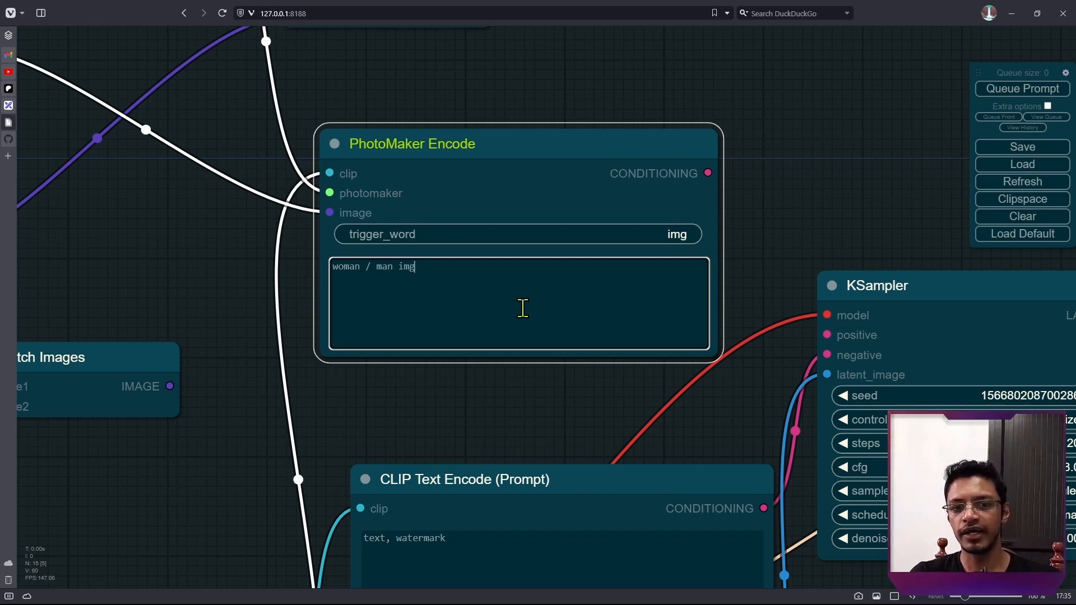
left_click(523, 308)
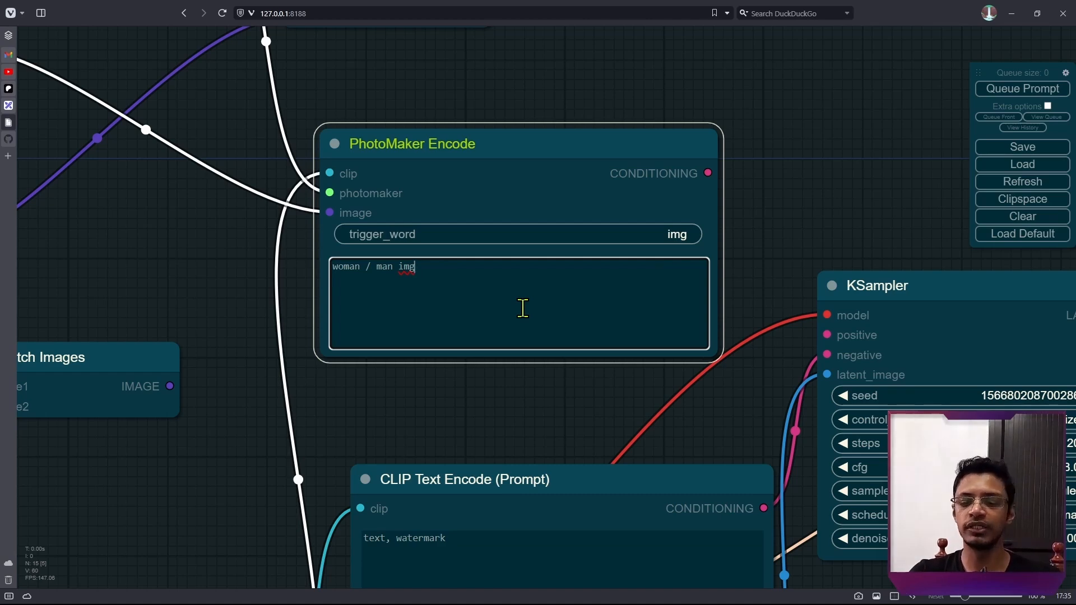
key("ctrl+a")
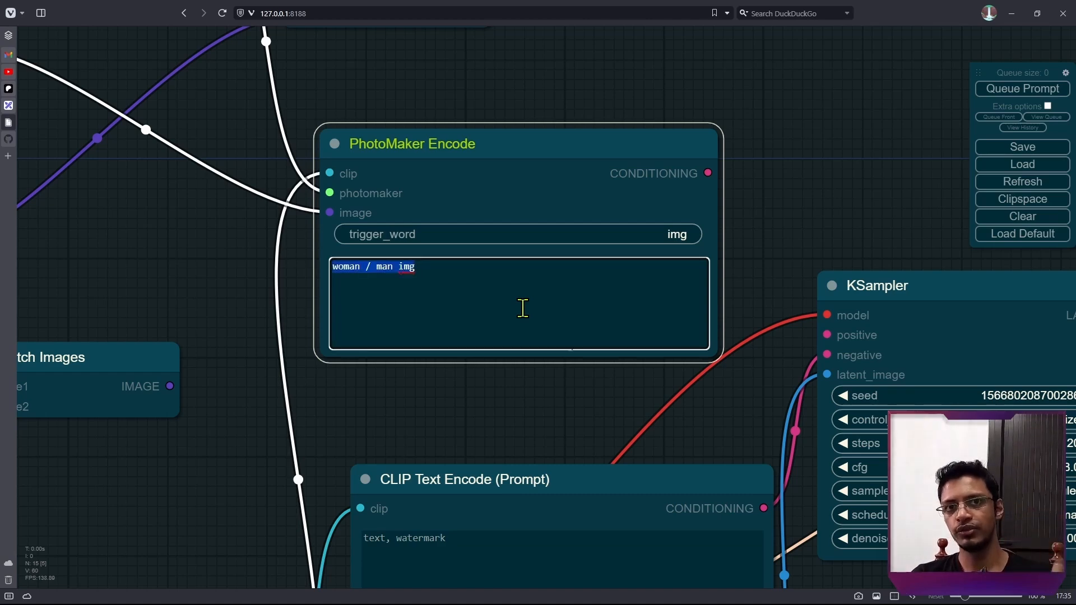
key("BackSpace")
Step: Connect PhotoMaker Encode's CONDITIONING output to KSampler's positive input and move KSampler closer to the encoder
left_click_drag(803, 223, 670, 190)
left_click_drag(493, 99, 463, 117)
left_click_drag(768, 198, 719, 141)
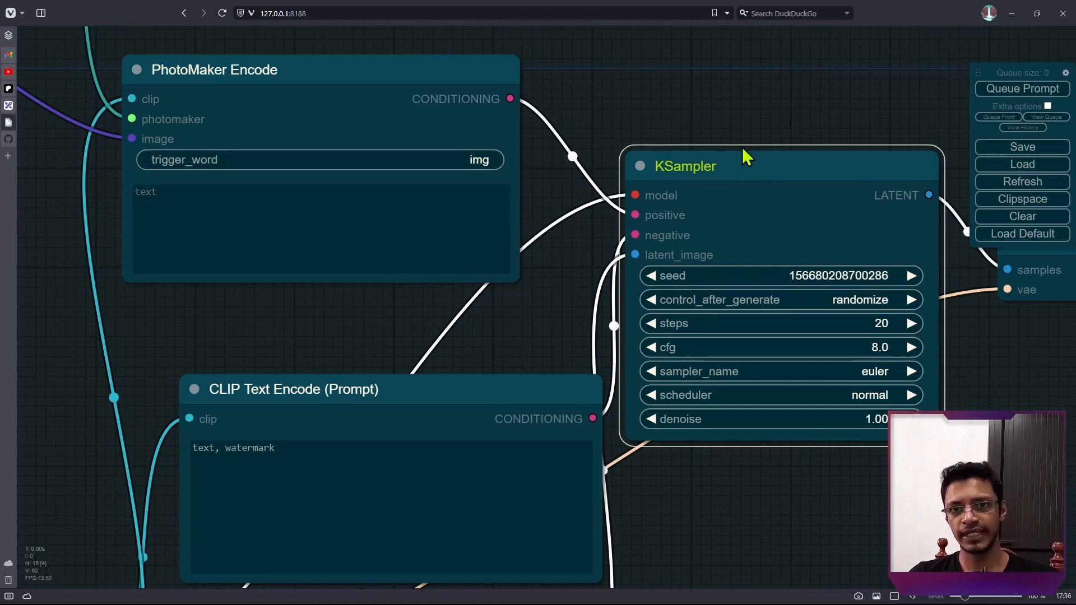
scroll(741, 150, "down", 4)
scroll(745, 137, "up", 2)
mouse_move(755, 208)
left_mouse_down()
mouse_move(761, 189)
mouse_move(764, 213)
left_mouse_up()
Step: Add a KSampler (Advanced) node above KSampler and connect PhotoMaker Encode's CONDITIONING output to its positive input
scroll(767, 154, "down", 8)
left_click_drag(771, 157, 604, 237)
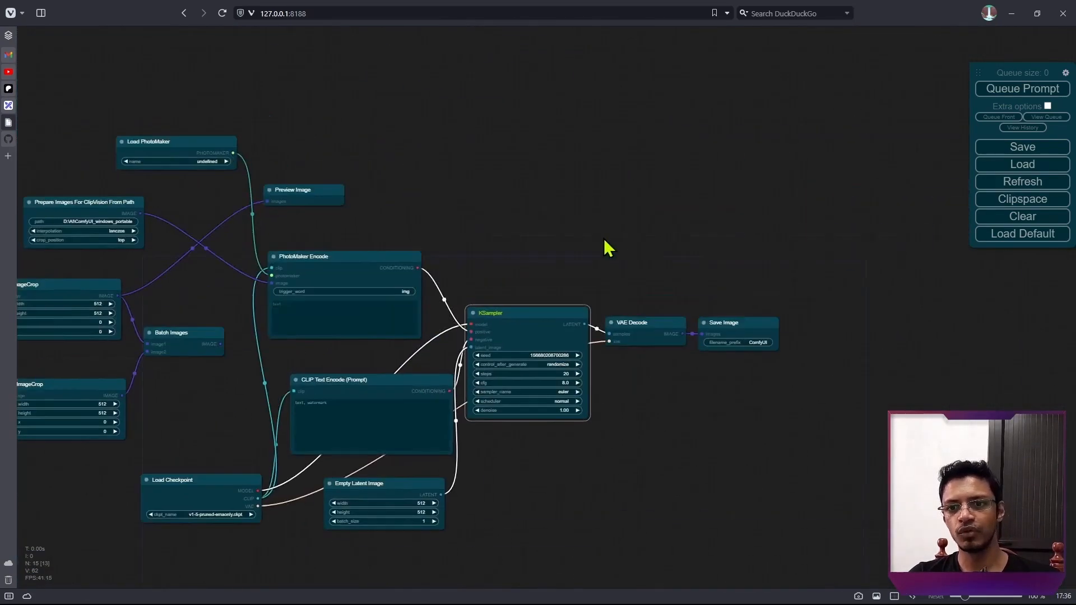
scroll(604, 237, "up", 3)
right_click(438, 144)
left_click(479, 144)
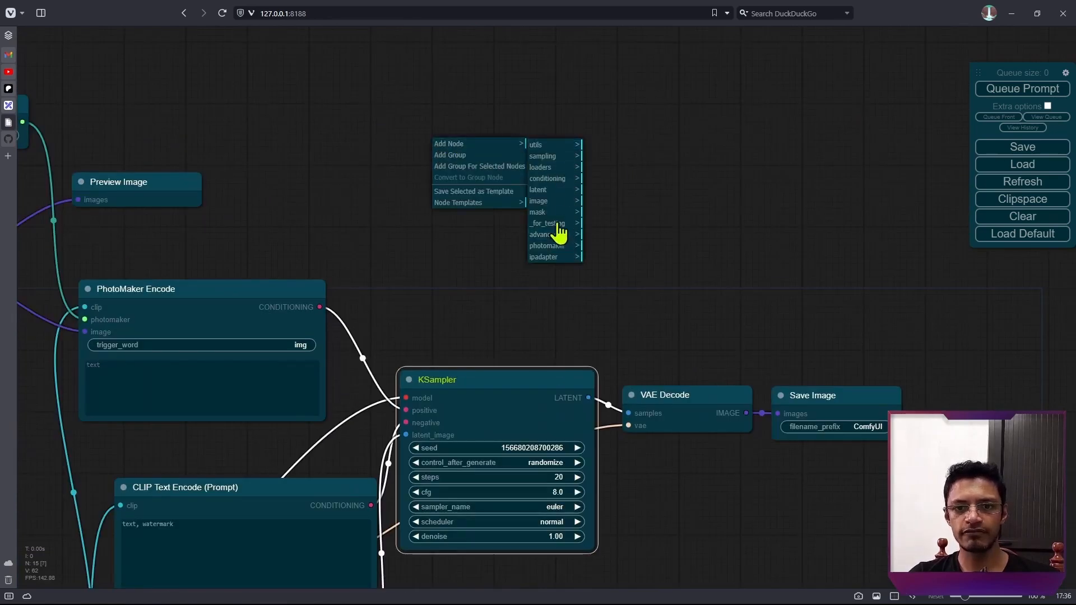
left_click(542, 155)
left_click(614, 178)
left_click_drag(559, 149, 497, 125)
left_click_drag(319, 306, 402, 144)
left_click_drag(479, 119, 496, 127)
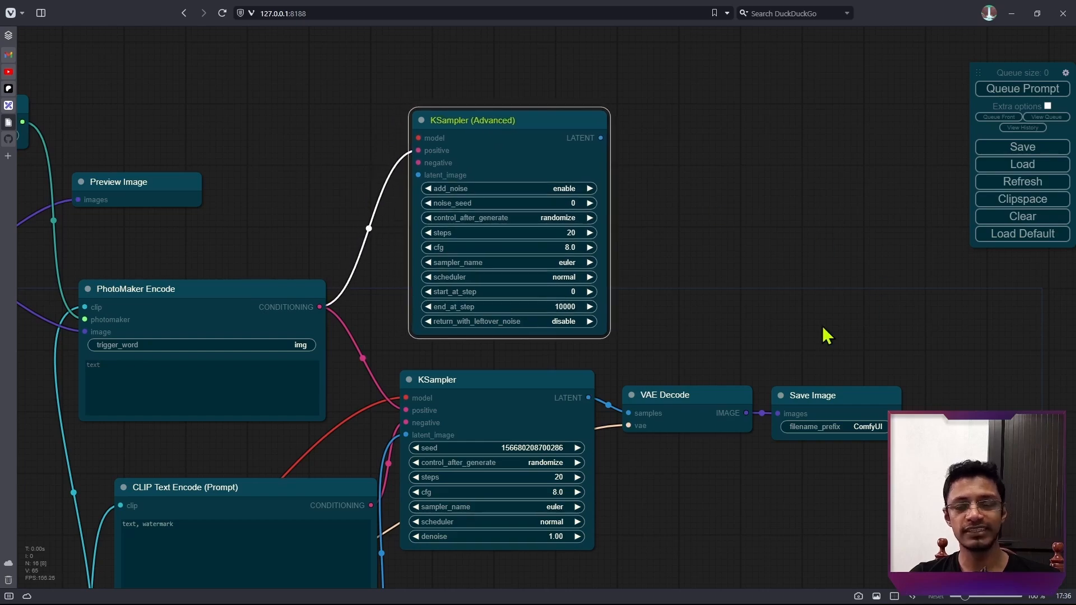
Step: Move the Load PhotoMaker node slightly higher above the Prepare Images For ClipVision From Path node
left_click_drag(740, 270, 770, 266)
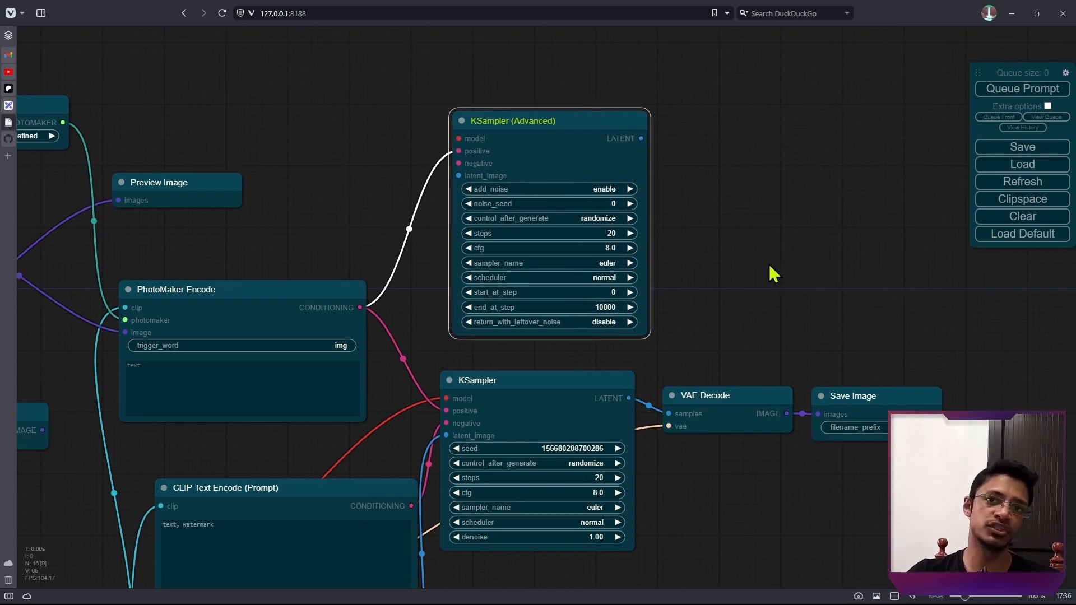
left_click_drag(255, 162, 569, 117)
left_click_drag(667, 399, 598, 281)
left_click(511, 363)
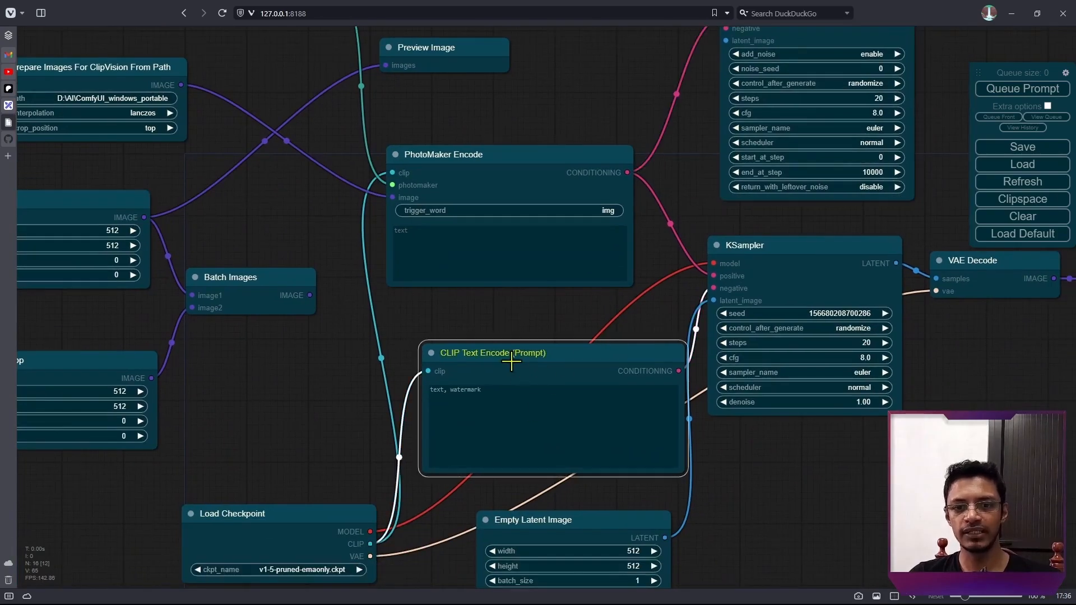
left_click_drag(537, 308, 557, 505)
scroll(557, 274, "down", 2)
left_click_drag(320, 199, 280, 133)
left_click_drag(566, 216, 553, 116)
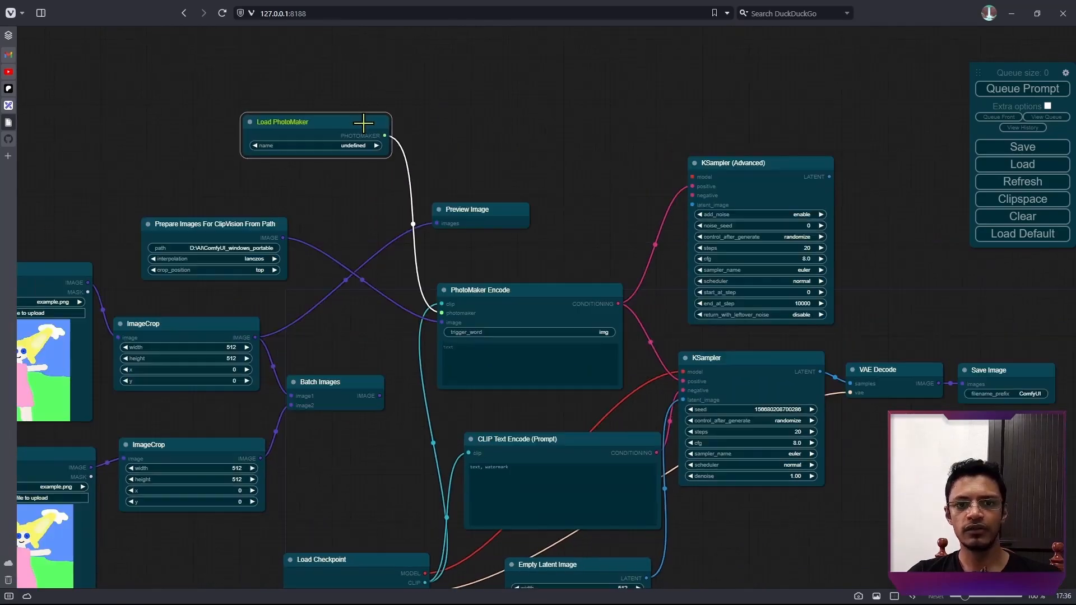
left_click_drag(365, 125, 361, 123)
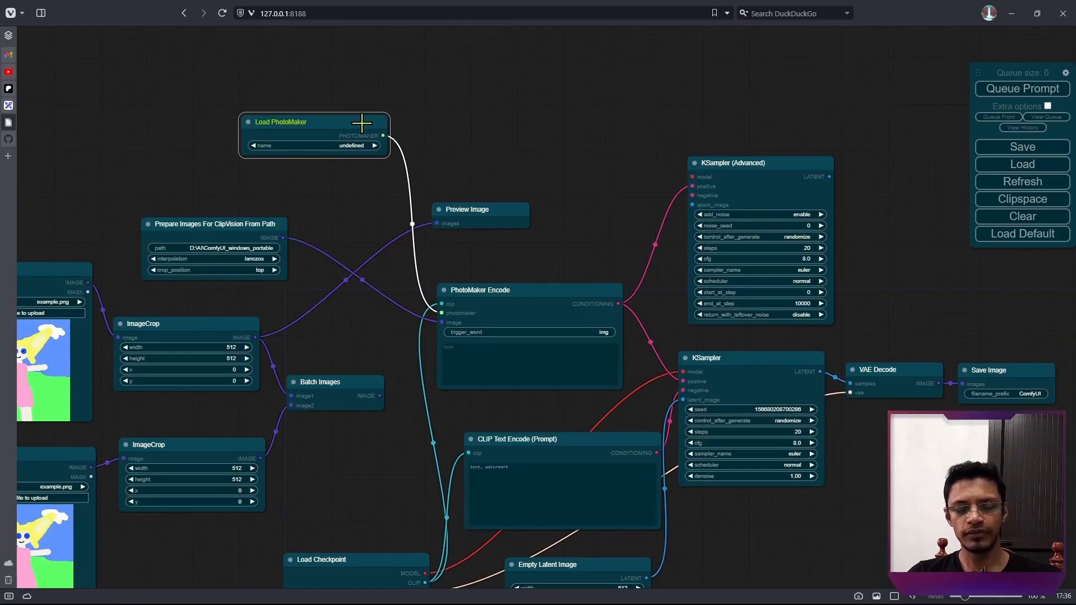
Step: Move the Prepare Images For ClipVision From Path node closer to PhotoMaker Encode
left_click(509, 289)
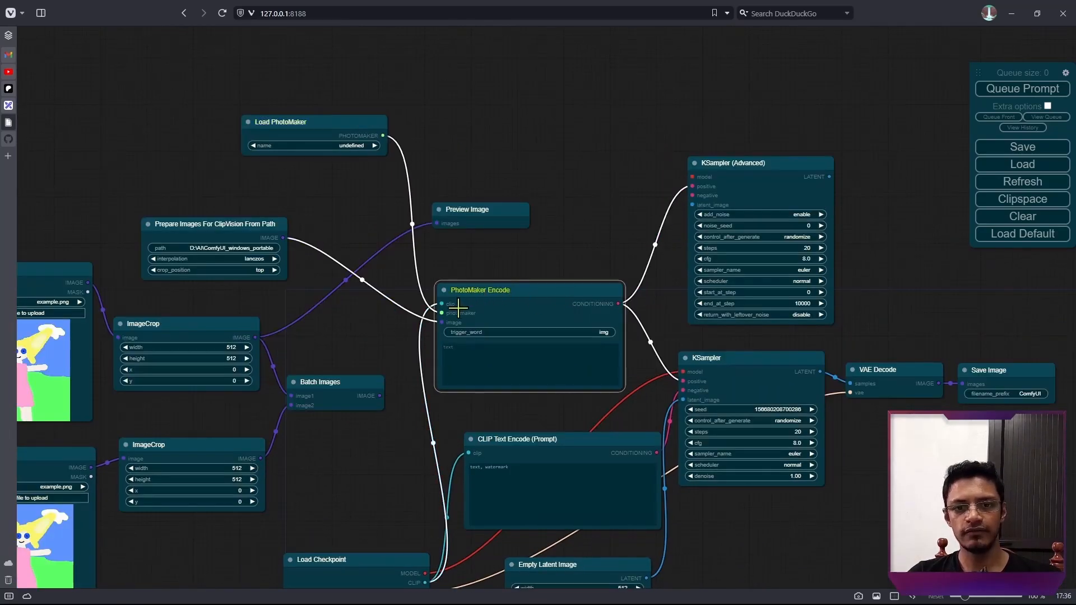
scroll(541, 266, "up", 3)
left_click_drag(137, 218, 223, 229)
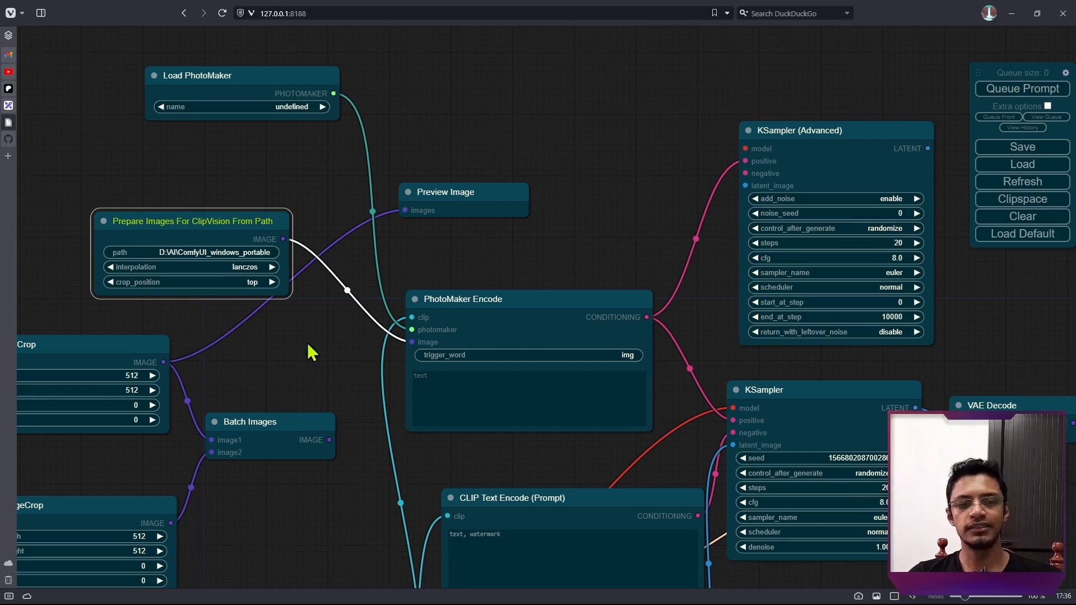
left_click(631, 313)
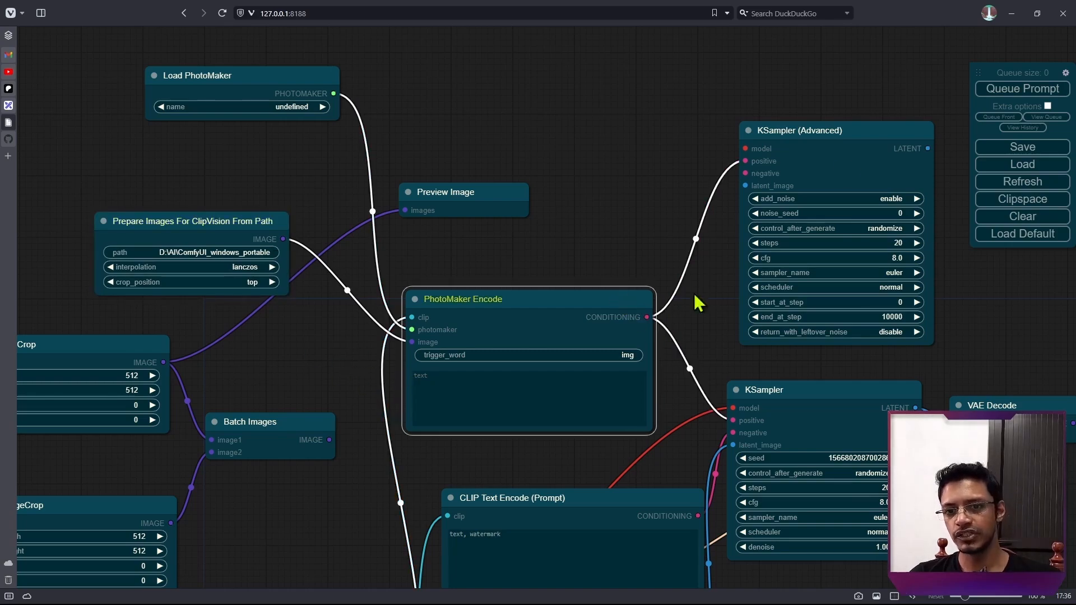
Step: Add an Apply PhotoMaker Style node above Preview Image, between Load PhotoMaker and KSampler (Advanced)
scroll(635, 188, "down", 2)
left_click_drag(633, 136, 596, 256)
scroll(596, 256, "up", 3)
right_click(430, 102)
left_click(488, 109)
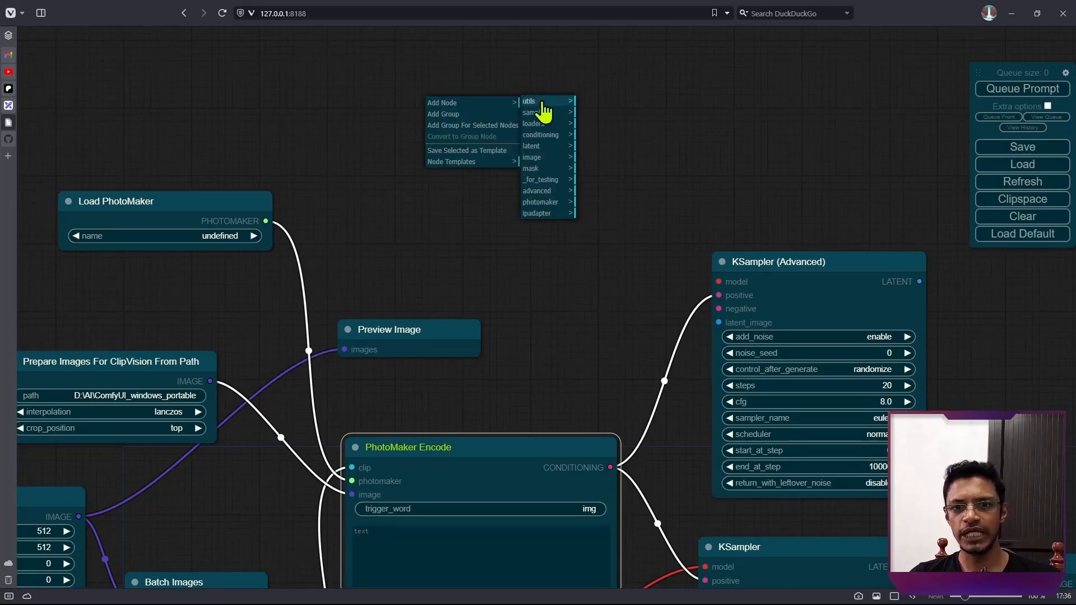
left_click(543, 203)
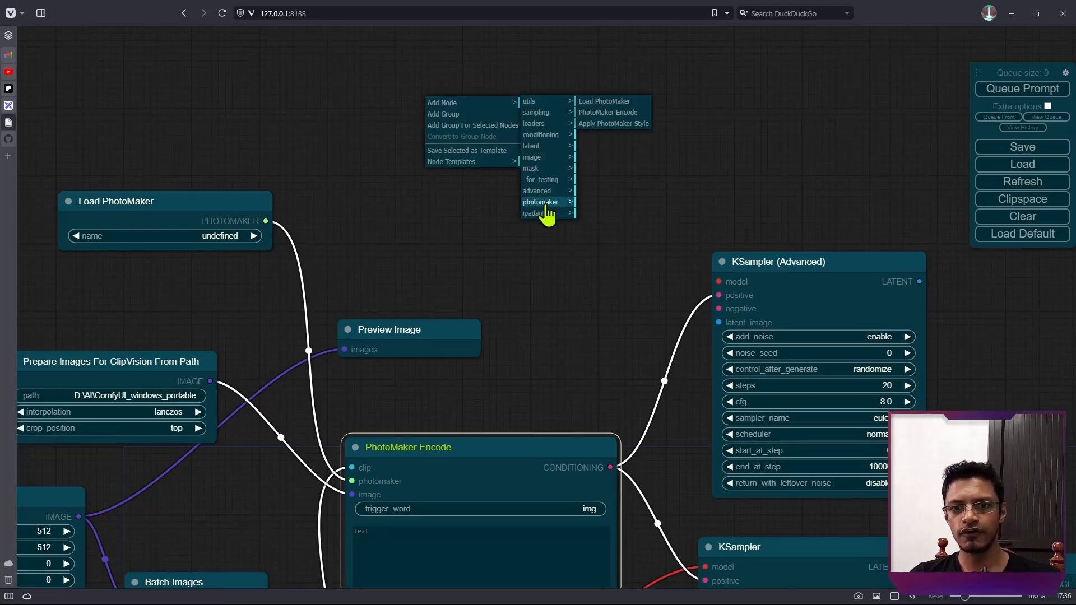
left_click(611, 123)
left_click(548, 112)
mouse_move(548, 112)
left_mouse_down()
mouse_move(518, 119)
mouse_move(536, 125)
left_mouse_up()
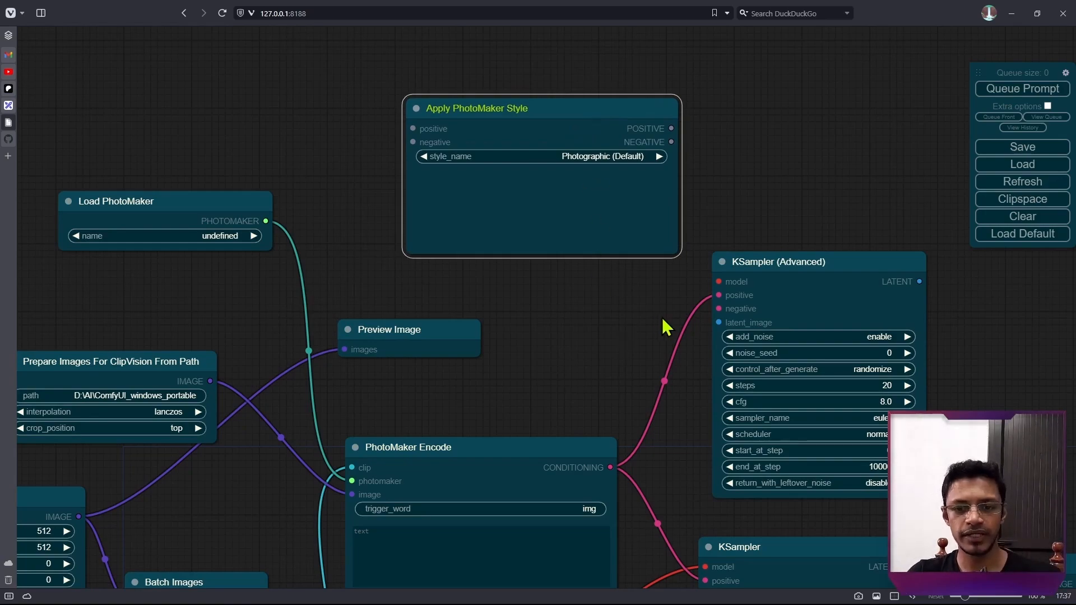
Step: Move the Apply PhotoMaker Style node a little farther away from KSampler (Advanced)
left_click_drag(613, 369, 765, 372)
scroll(766, 372, "up", 1)
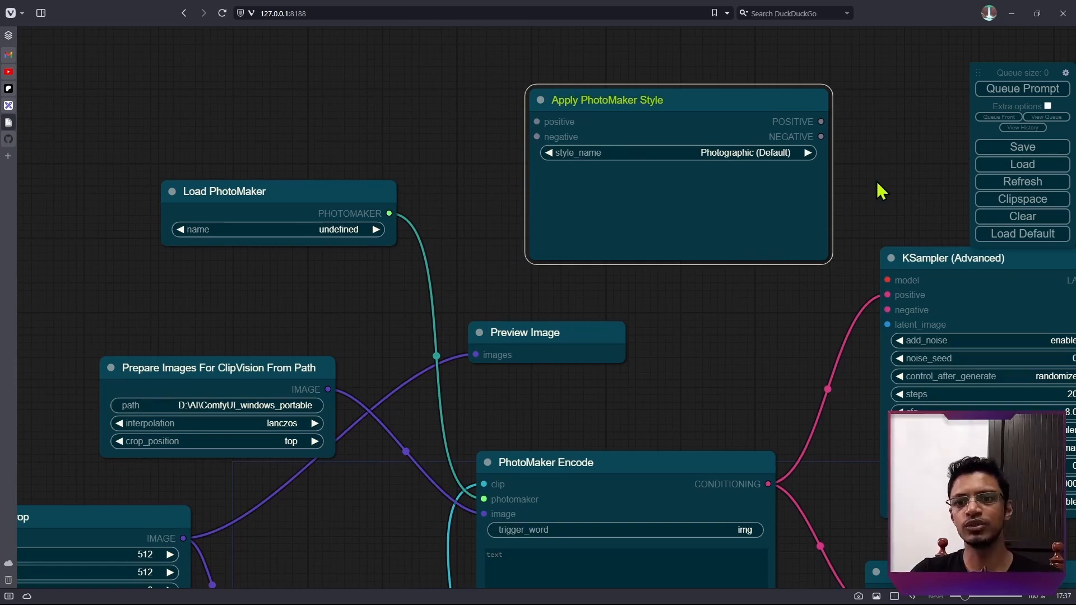
left_click_drag(877, 187, 588, 176)
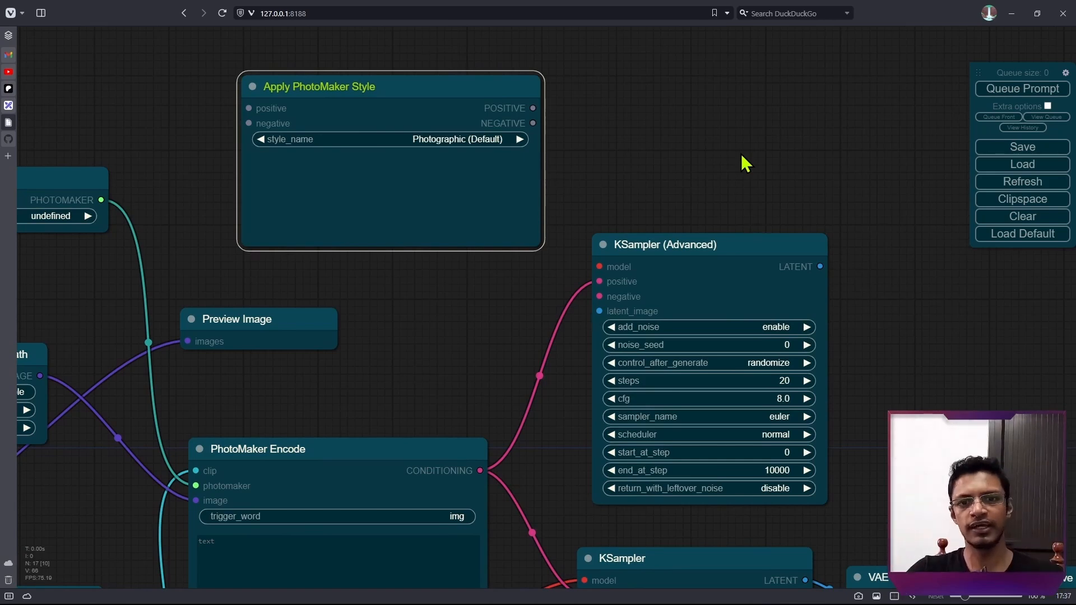
left_click_drag(639, 163, 689, 169)
left_click_drag(204, 115, 381, 112)
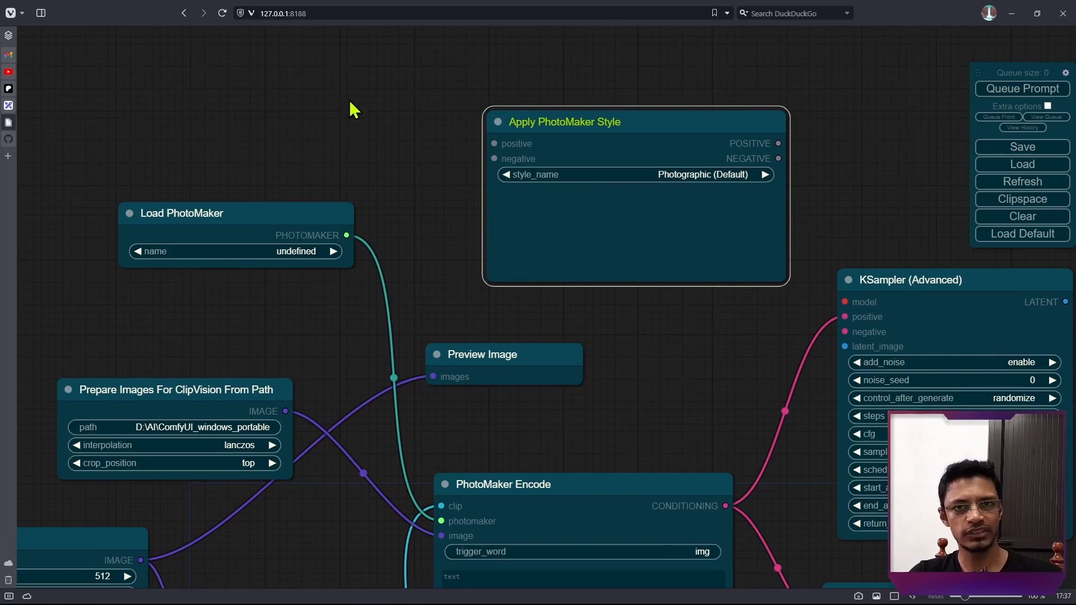
left_click_drag(847, 177, 311, 101)
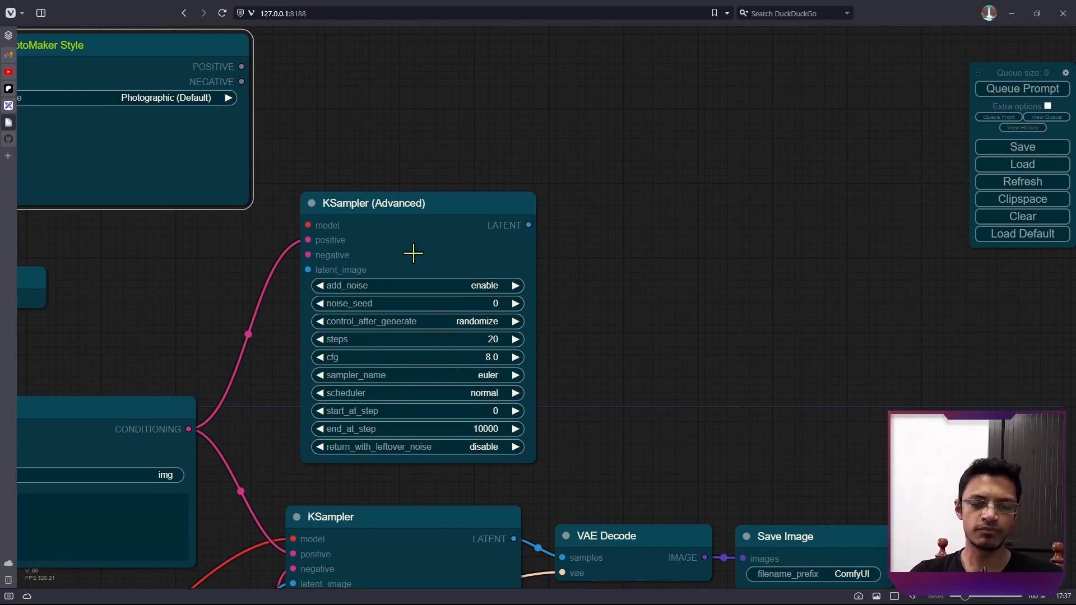
left_click_drag(514, 149, 683, 168)
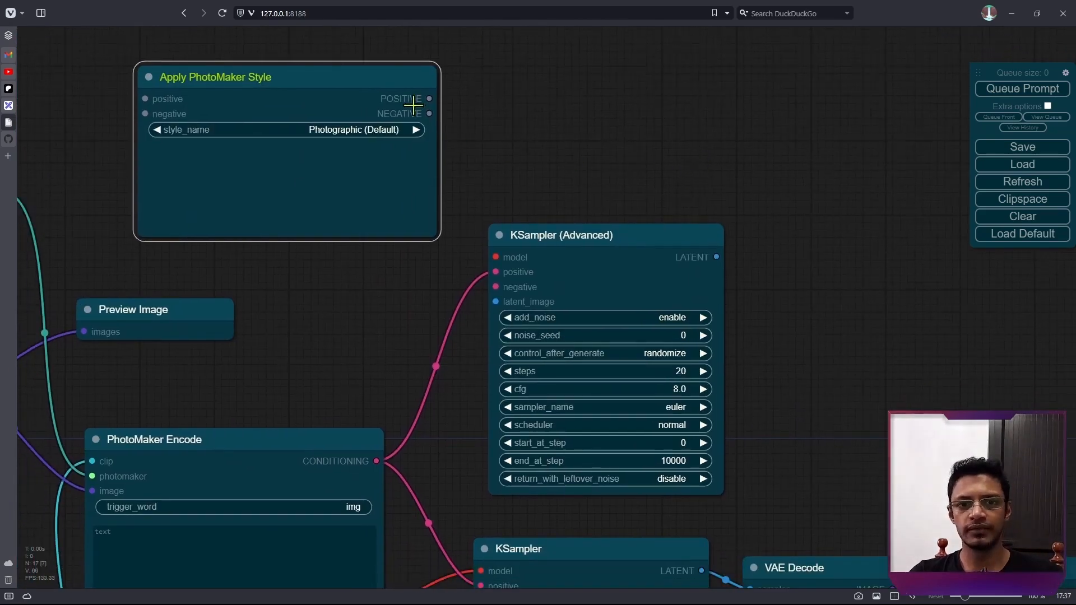
left_click_drag(382, 93, 314, 90)
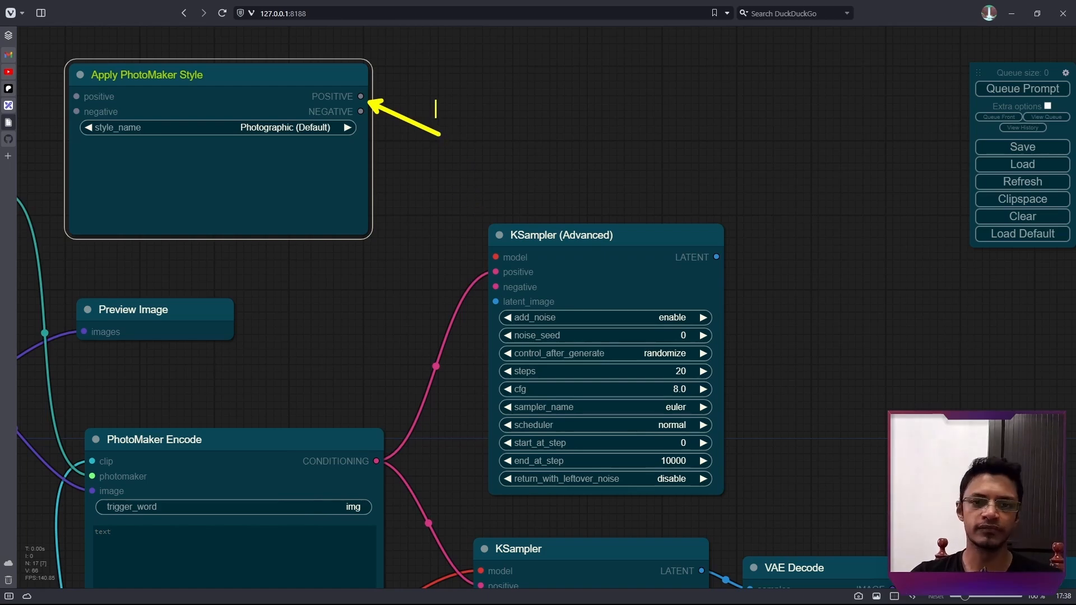
type("string")
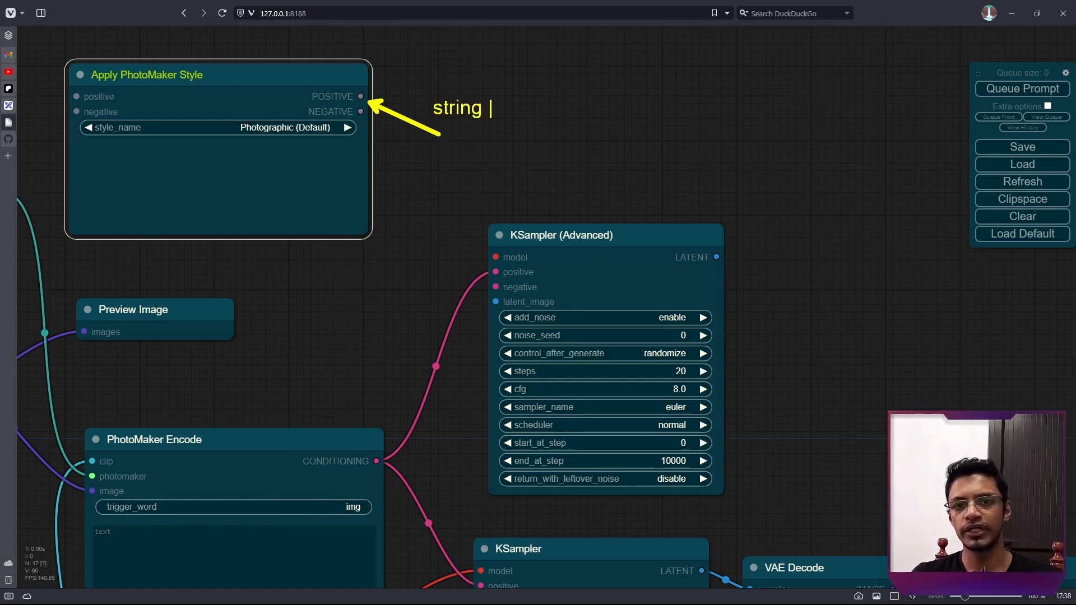
type(" / text")
key("Escape")
Step: Move the Prepare Images For ClipVision From Path, Preview Image and Load PhotoMaker nodes left toward the Load Image nodes
mouse_move(470, 124)
left_mouse_down()
mouse_move(752, 141)
mouse_move(631, 128)
left_mouse_up()
scroll(713, 171, "down", 7)
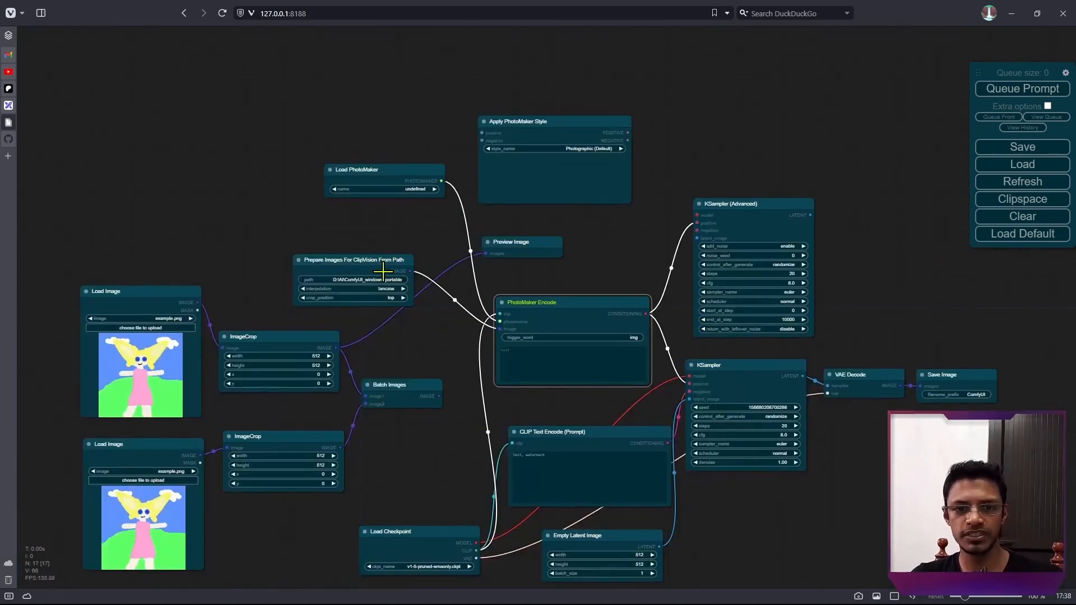
left_click_drag(355, 264, 136, 218)
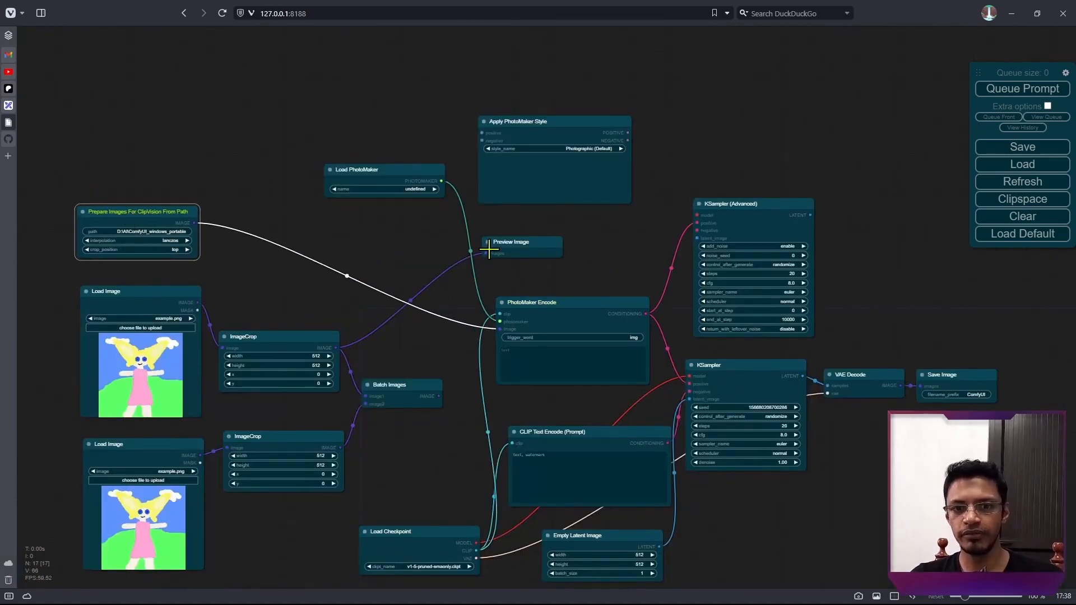
left_click_drag(510, 249, 283, 246)
left_click_drag(443, 169, 194, 152)
scroll(194, 152, "up", 1)
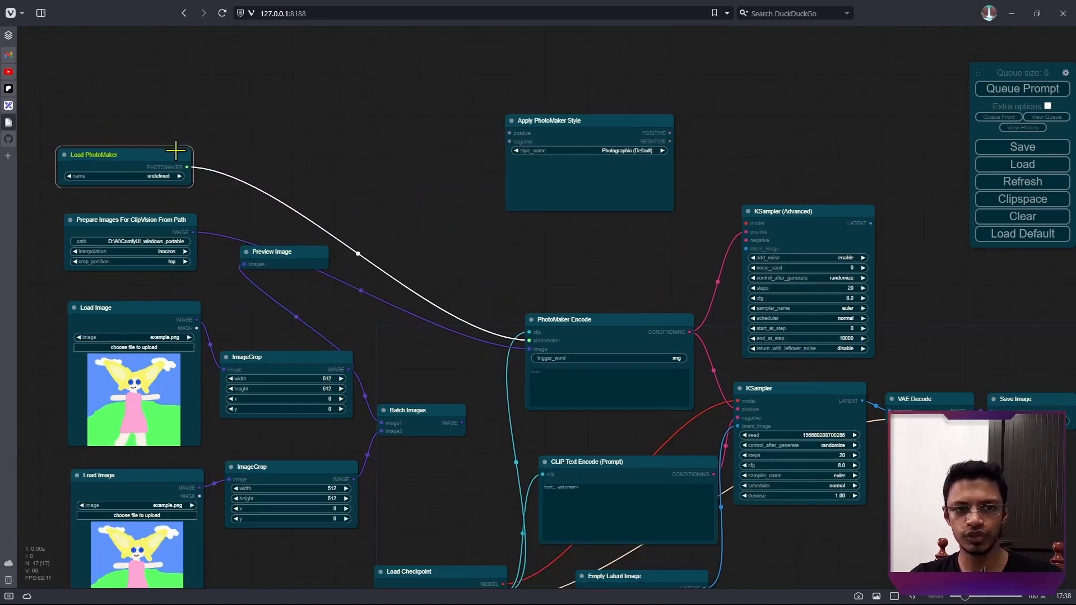
Step: Convert the text field of the PhotoMaker Encode node to an input
scroll(280, 166, "up", 5)
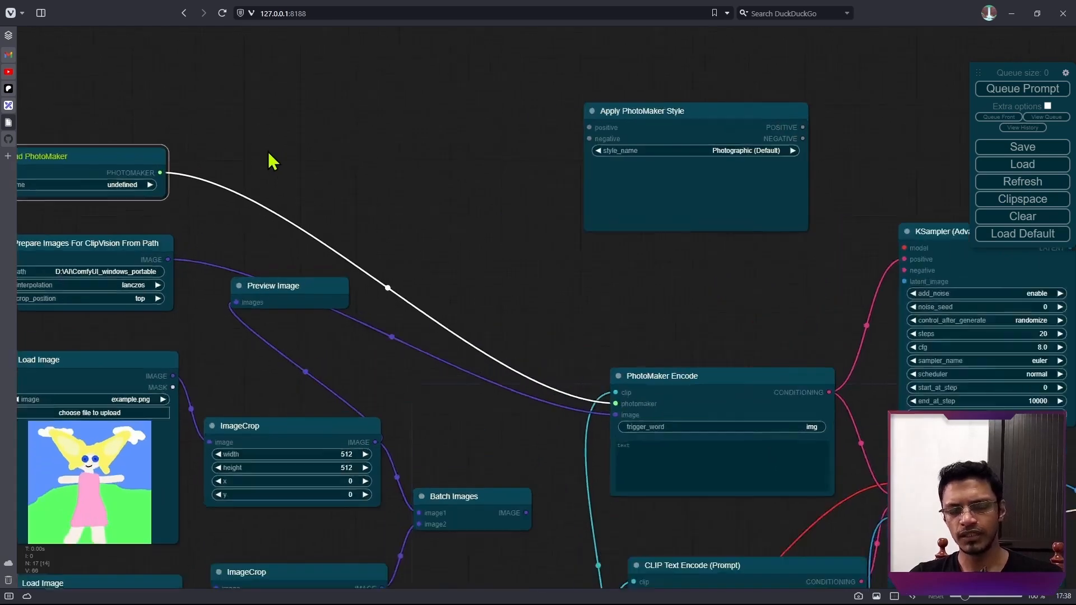
scroll(263, 230, "up", 5)
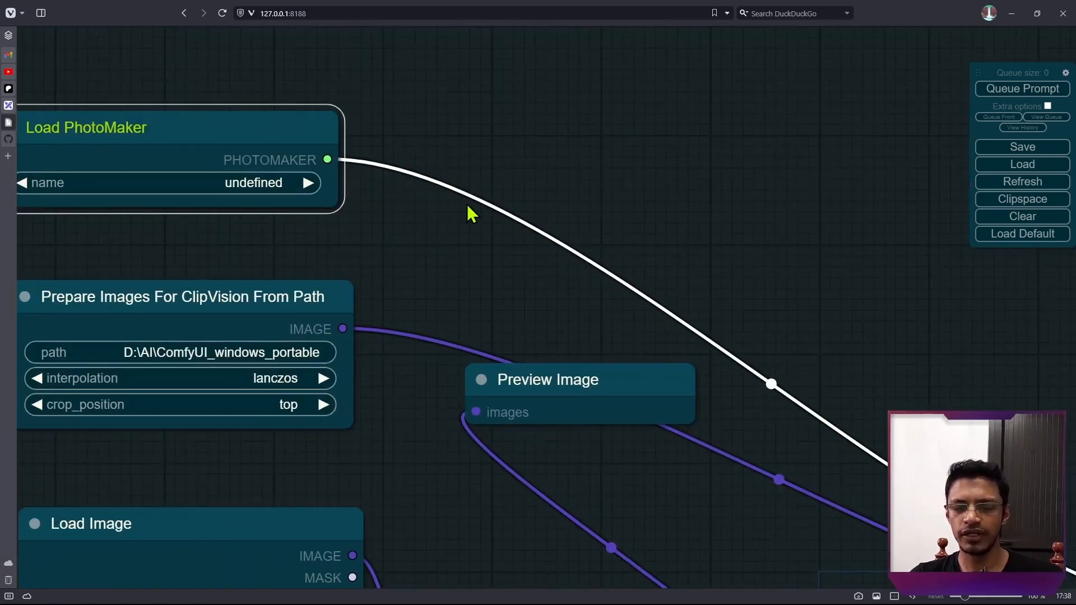
scroll(468, 212, "down", 5)
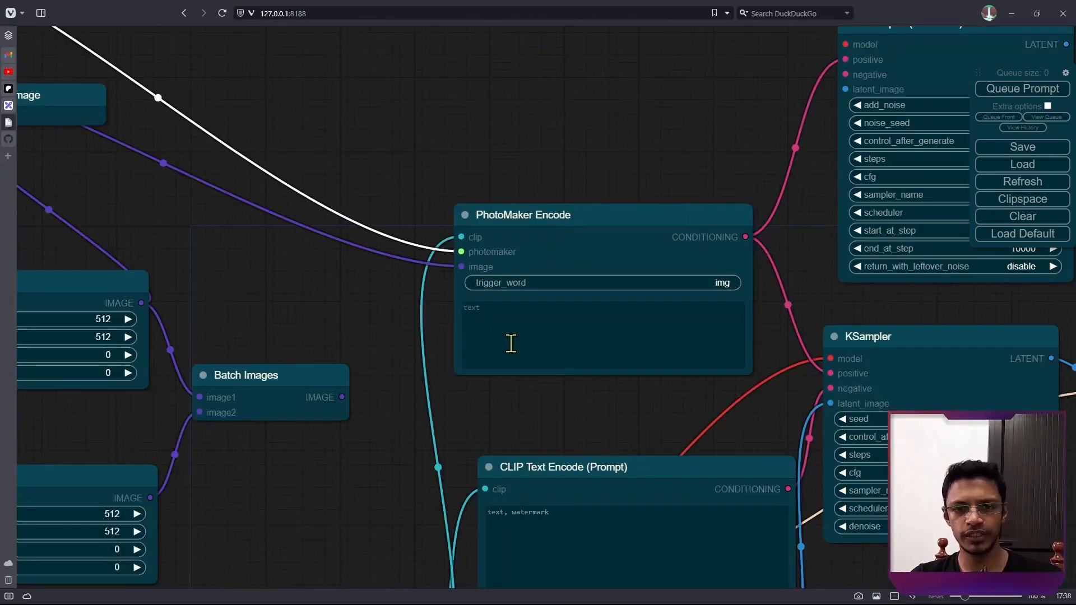
left_click(496, 330)
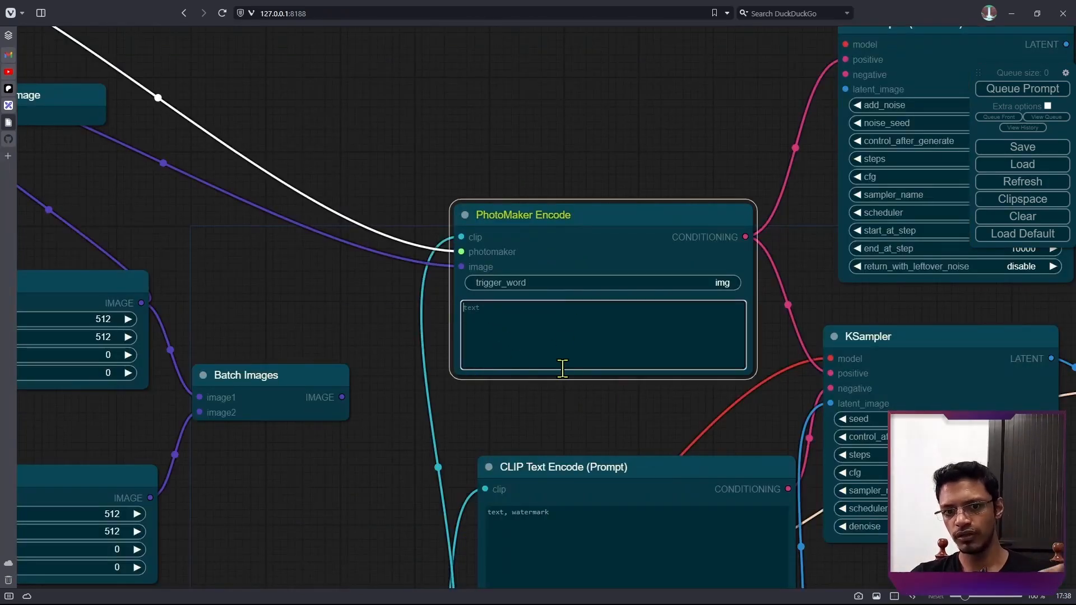
right_click(582, 215)
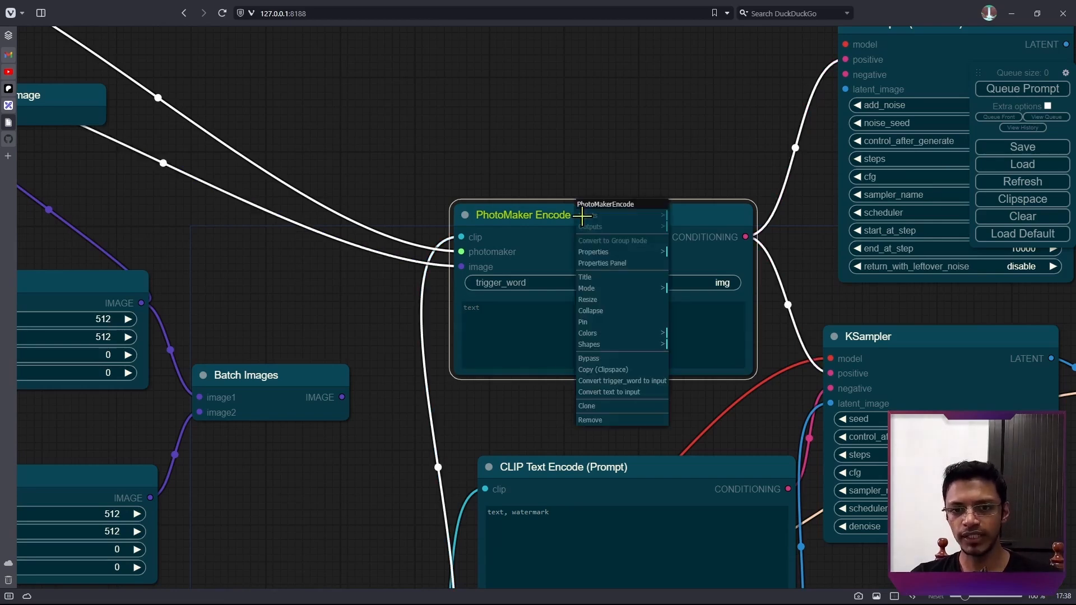
left_click(615, 395)
Step: Connect the POSITIVE output of Apply PhotoMaker Style to the text input of PhotoMaker Encode
scroll(552, 129, "down", 2)
left_click_drag(551, 129, 645, 305)
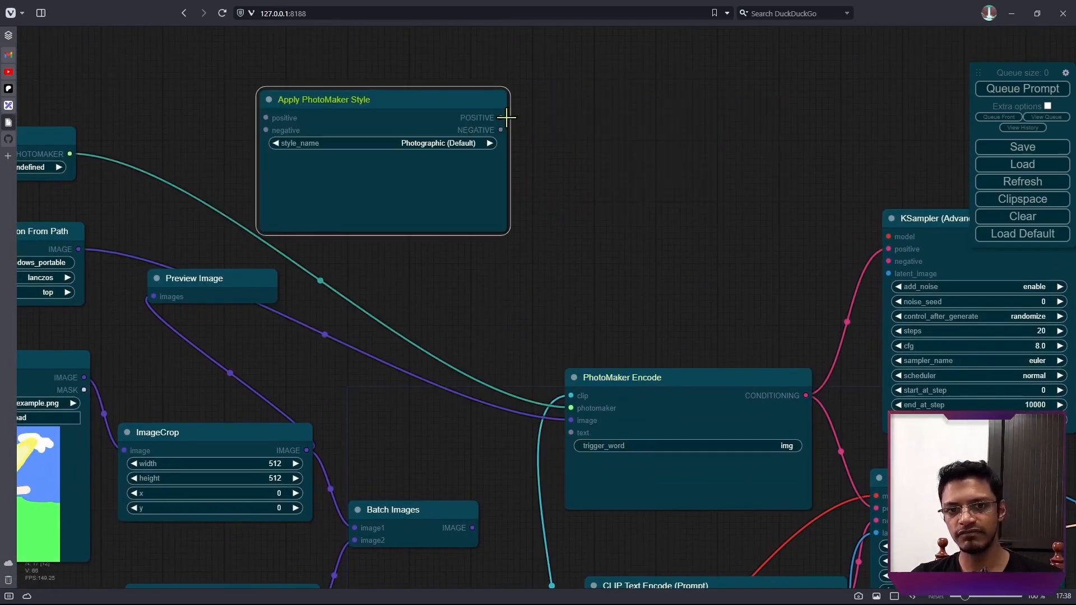
left_click_drag(506, 117, 571, 432)
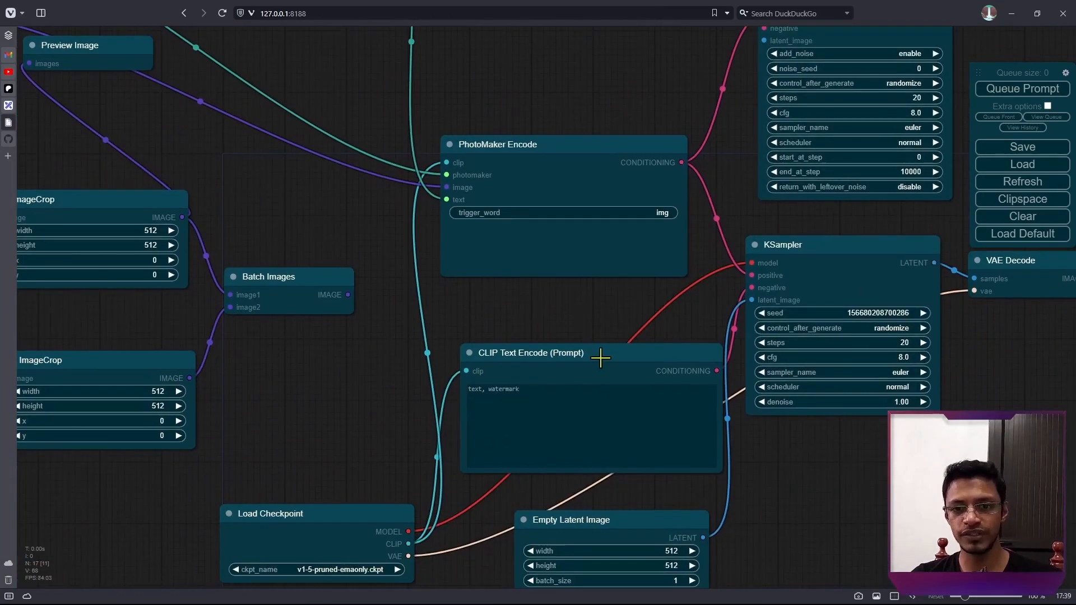
Step: Convert the text field of CLIP Text Encode (Prompt) to an input and connect Apply PhotoMaker Style's NEGATIVE output to it
left_click(571, 322)
left_click_drag(572, 323, 575, 317)
right_click(521, 309)
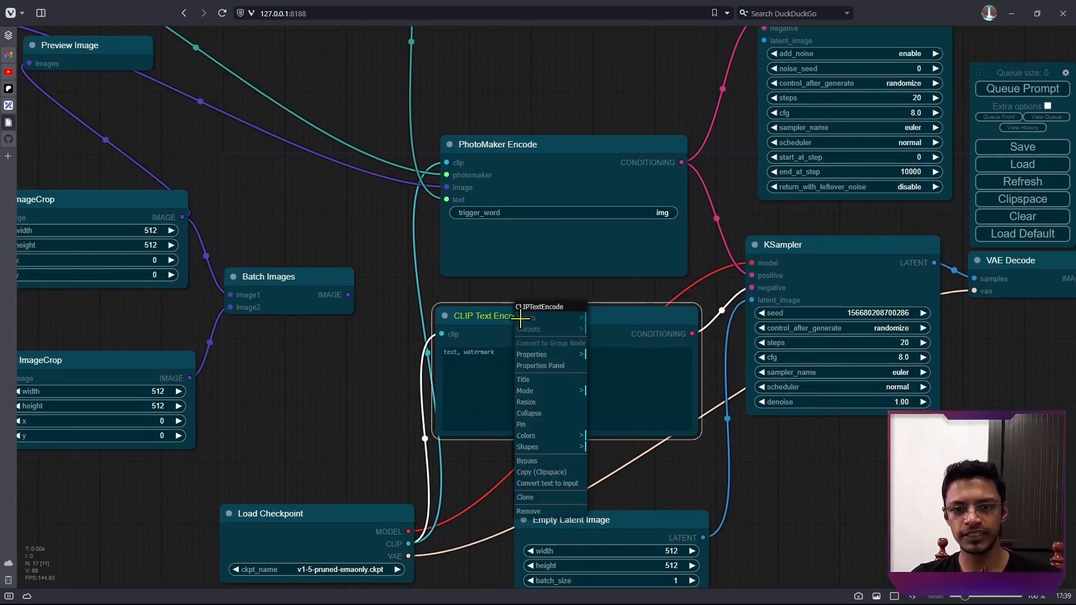
left_click(547, 484)
scroll(474, 336, "up", 5)
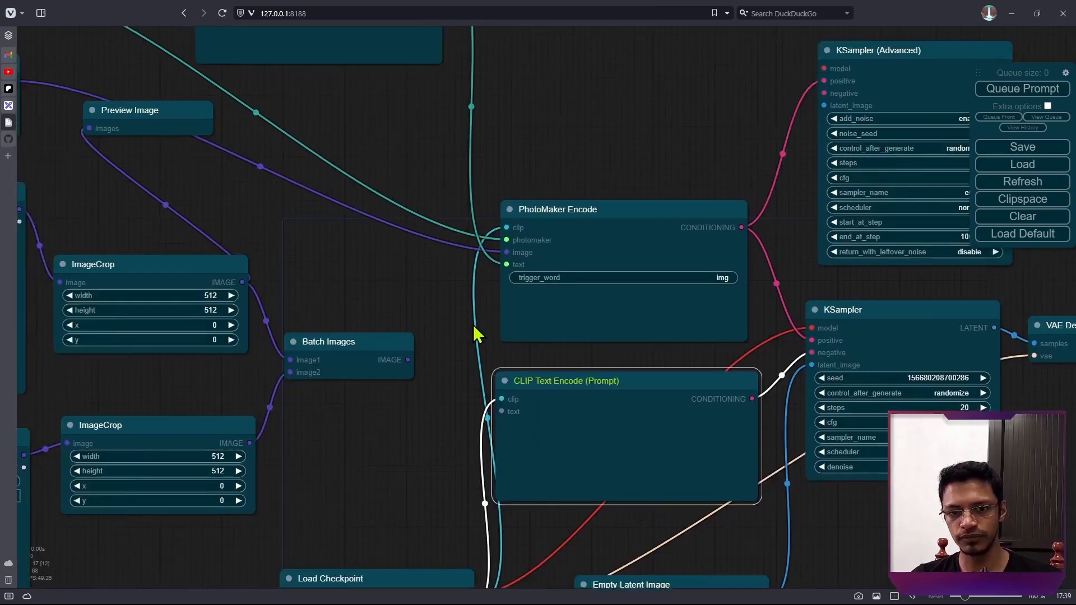
left_click_drag(497, 78, 563, 528)
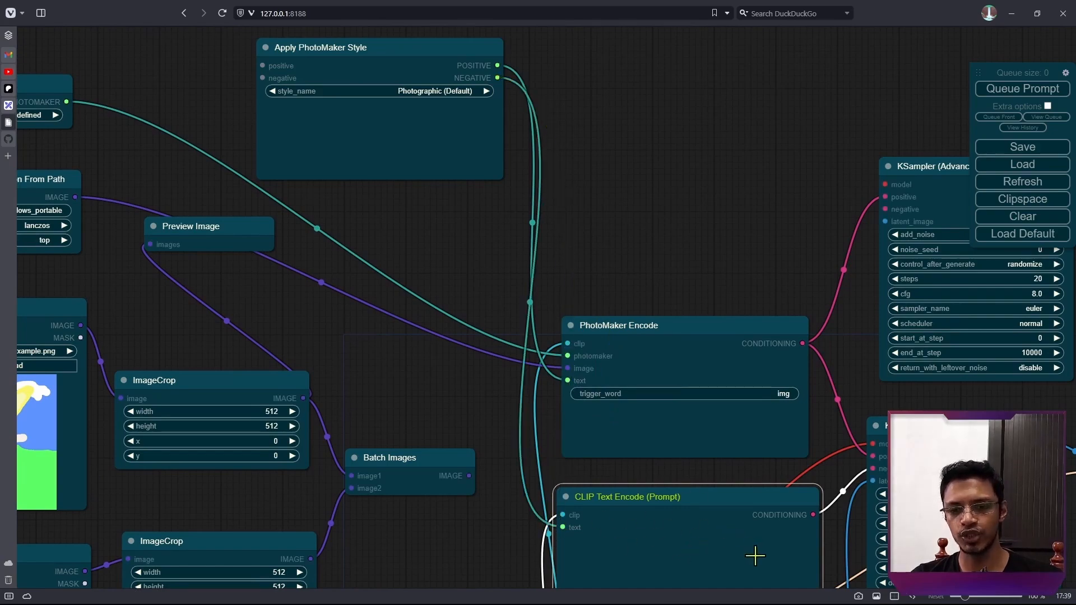
Step: Move the PhotoMaker Encode and CLIP Text Encode (Prompt) nodes up to the level of KSampler (Advanced)
key(".")
left_click_drag(633, 188, 575, 256)
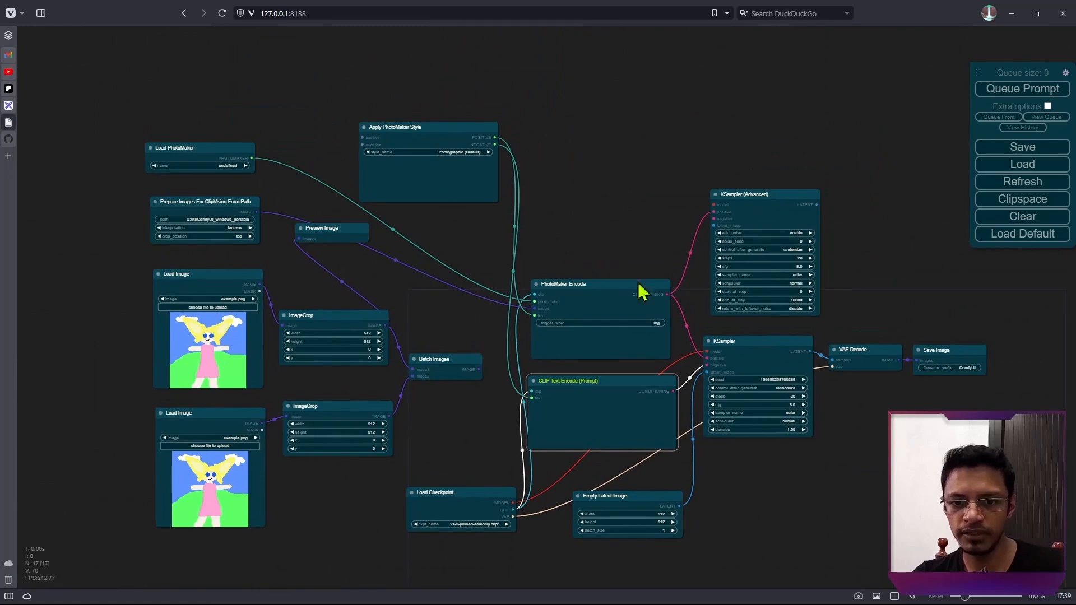
left_click_drag(613, 305, 625, 205)
left_click(579, 392)
scroll(505, 403, "up", 5)
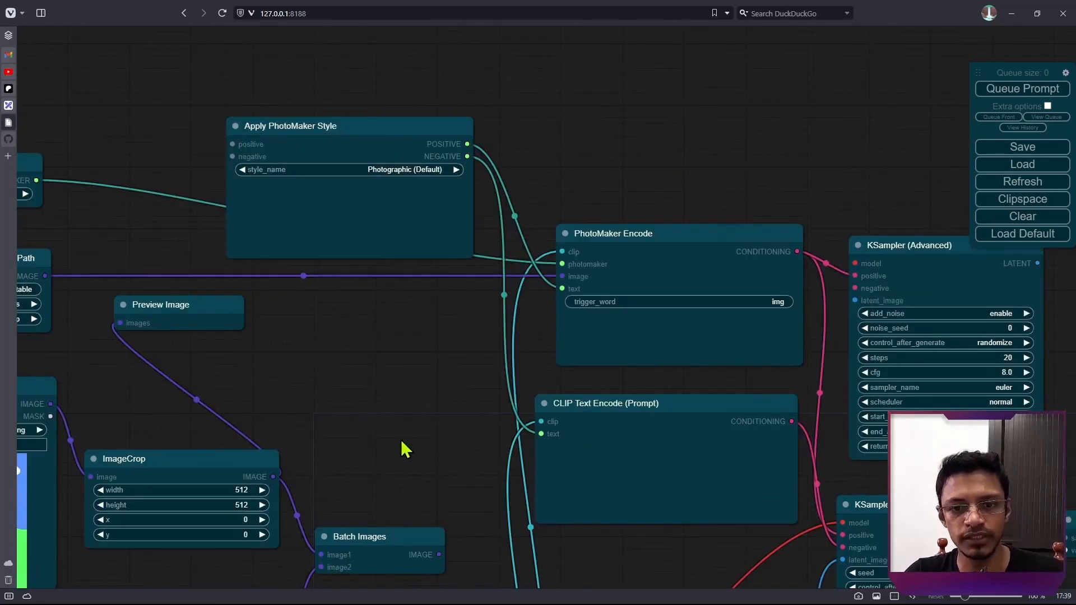
Step: Nudge PhotoMaker Encode and CLIP Text Encode (Prompt) away from the samplers and shift Apply PhotoMaker Style up and left of them
mouse_move(629, 245)
left_mouse_down()
mouse_move(600, 233)
mouse_move(617, 243)
left_mouse_up()
left_click_drag(406, 131, 326, 112)
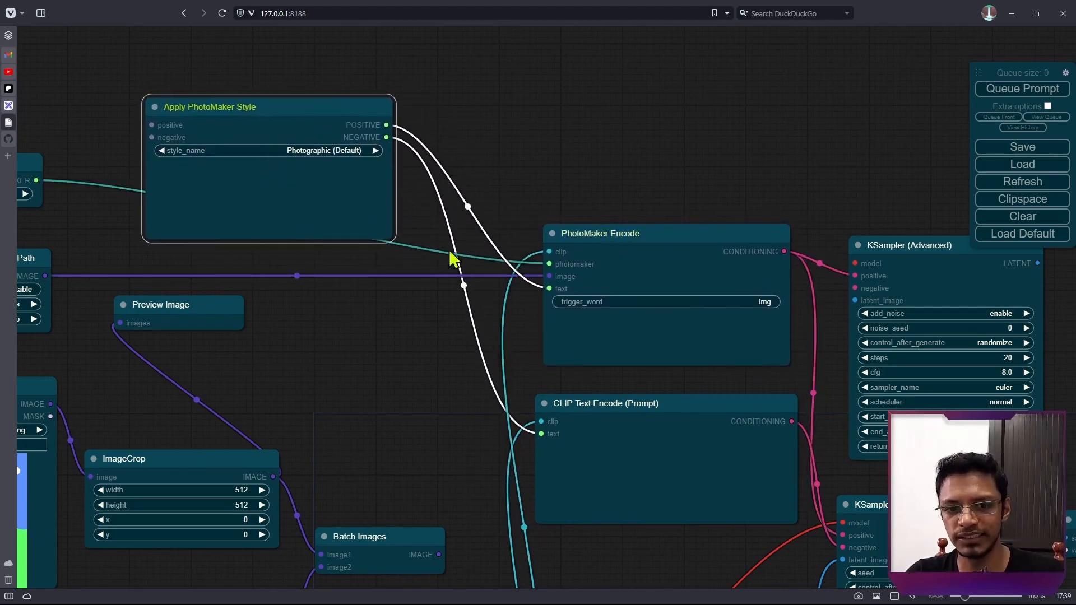
mouse_move(647, 423)
left_mouse_down()
mouse_move(620, 430)
mouse_move(639, 417)
left_mouse_up()
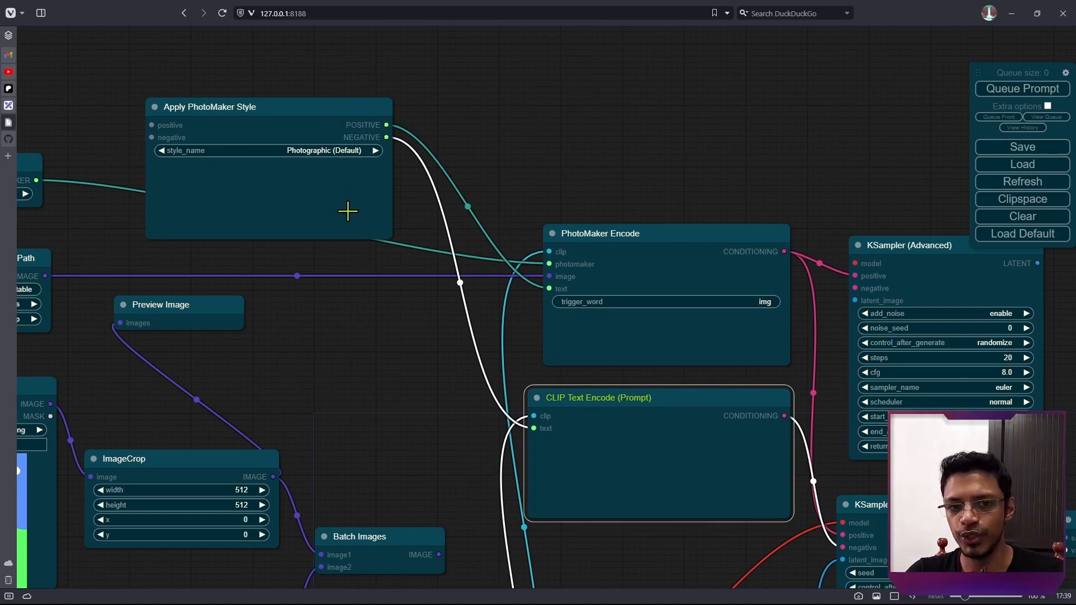
left_click_drag(479, 150, 595, 188)
left_click(432, 186)
left_click_drag(455, 142, 481, 108)
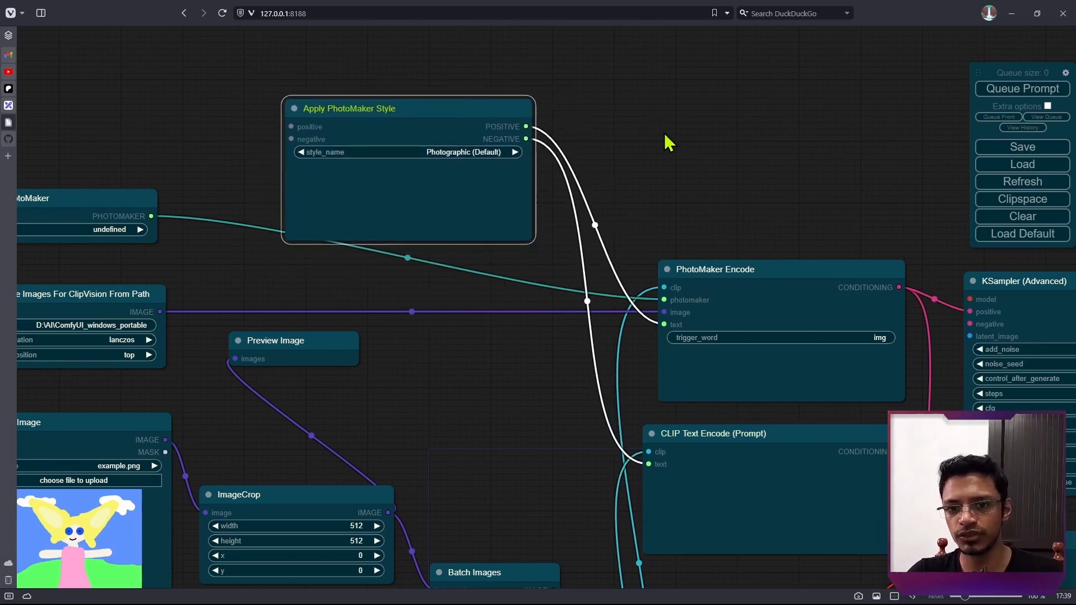
Step: Add a PrimitiveNode connected to the positive input of Apply PhotoMaker Style, clearing the STRING type filter in the node search
left_click_drag(659, 130, 755, 153)
left_click_drag(272, 116, 362, 176)
left_click_drag(454, 246, 548, 262)
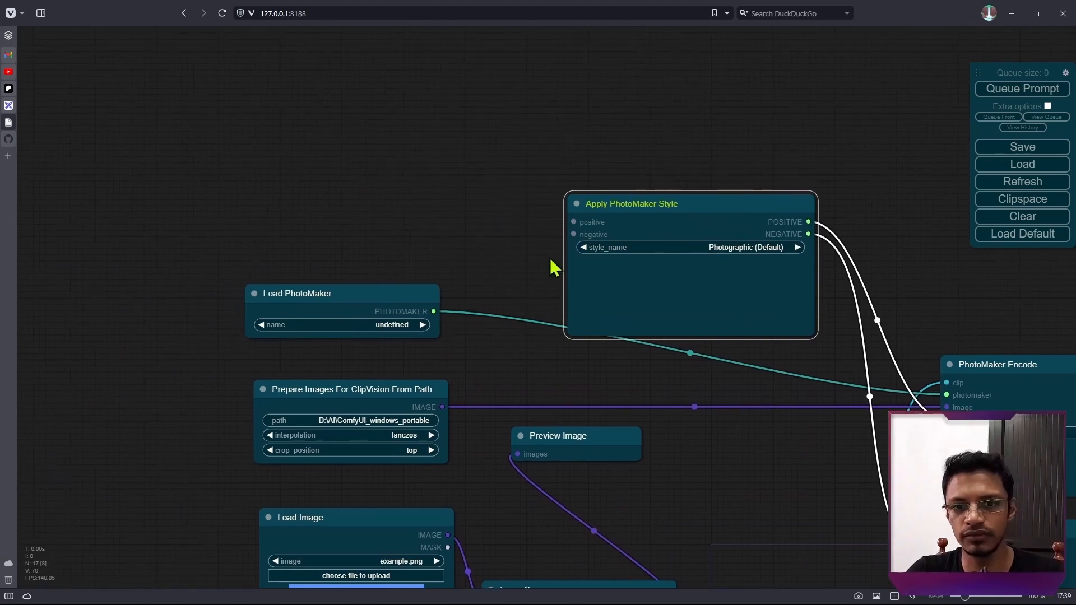
left_click_drag(573, 221, 380, 104)
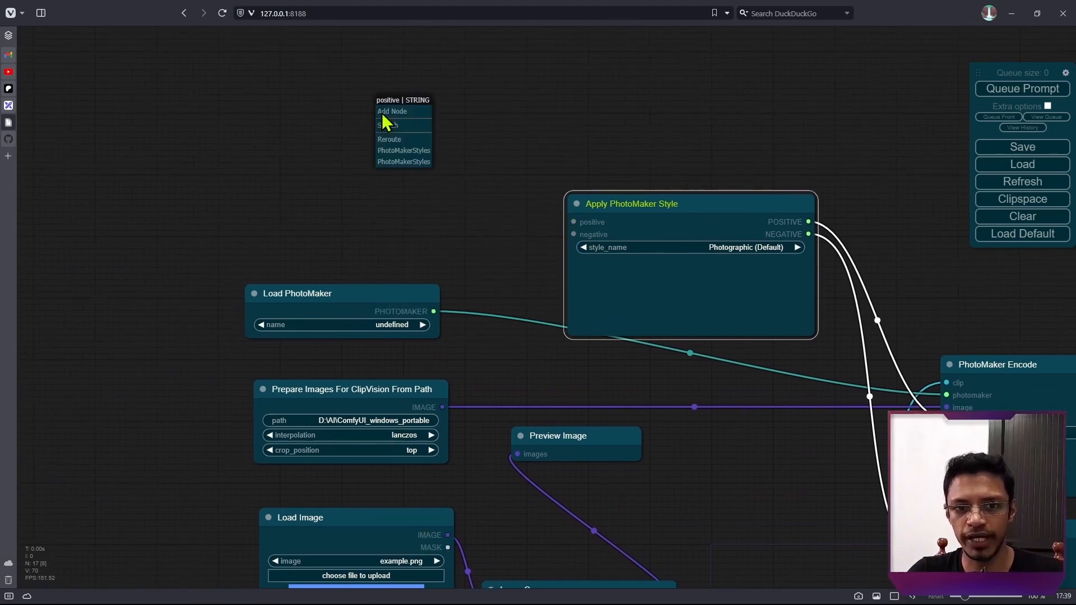
left_click(409, 126)
left_click(652, 123)
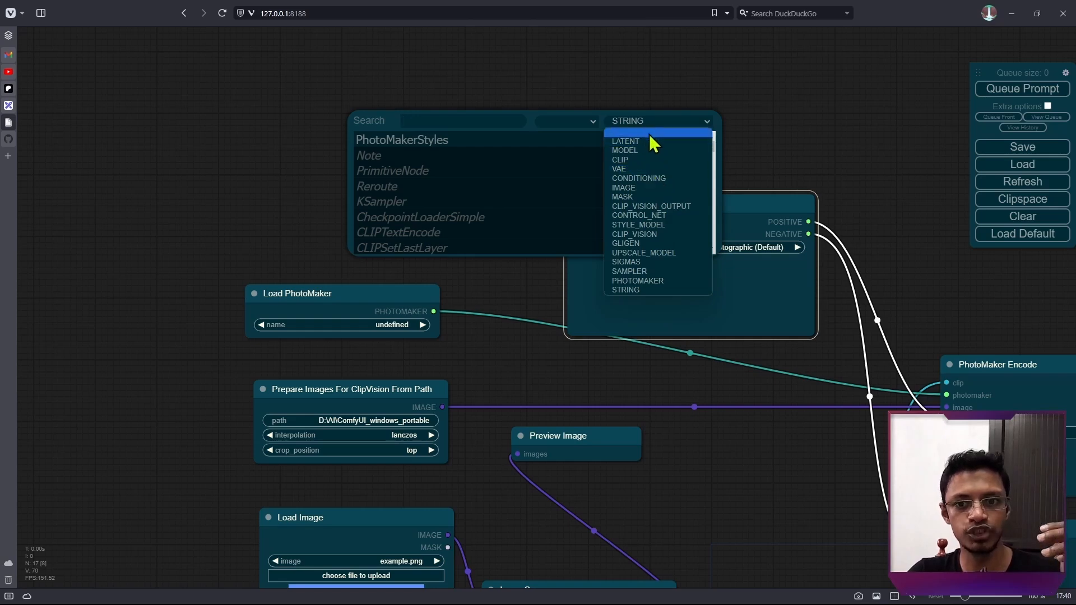
left_click(645, 134)
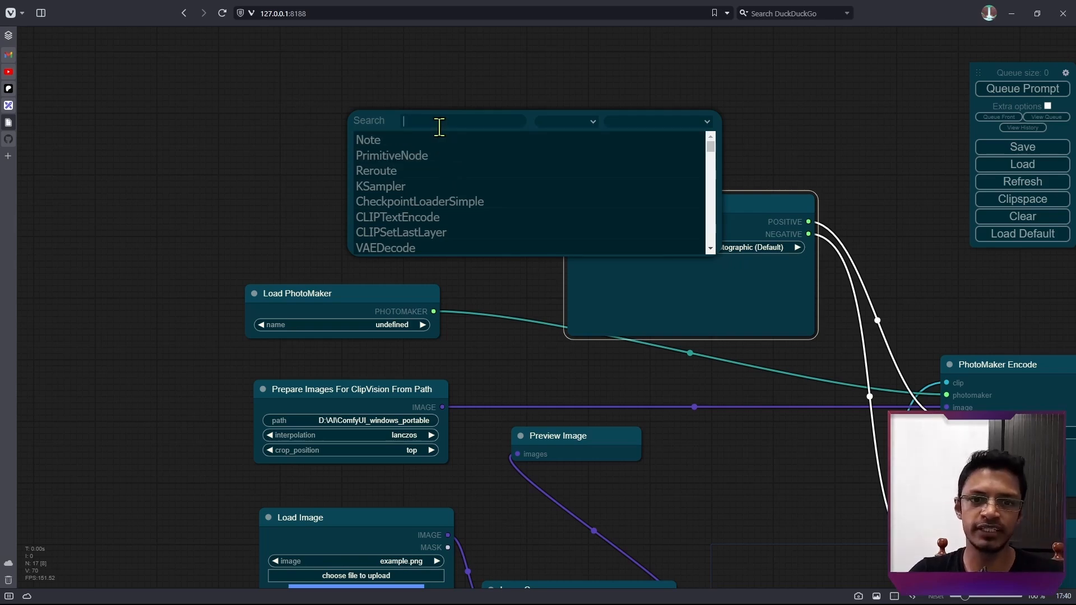
type("pri")
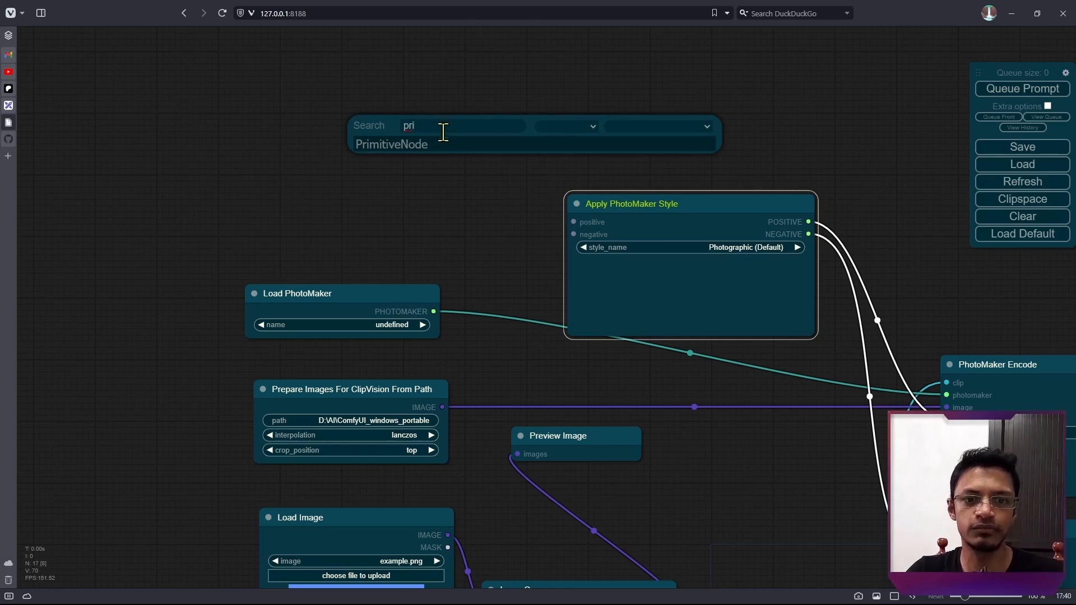
left_click(449, 156)
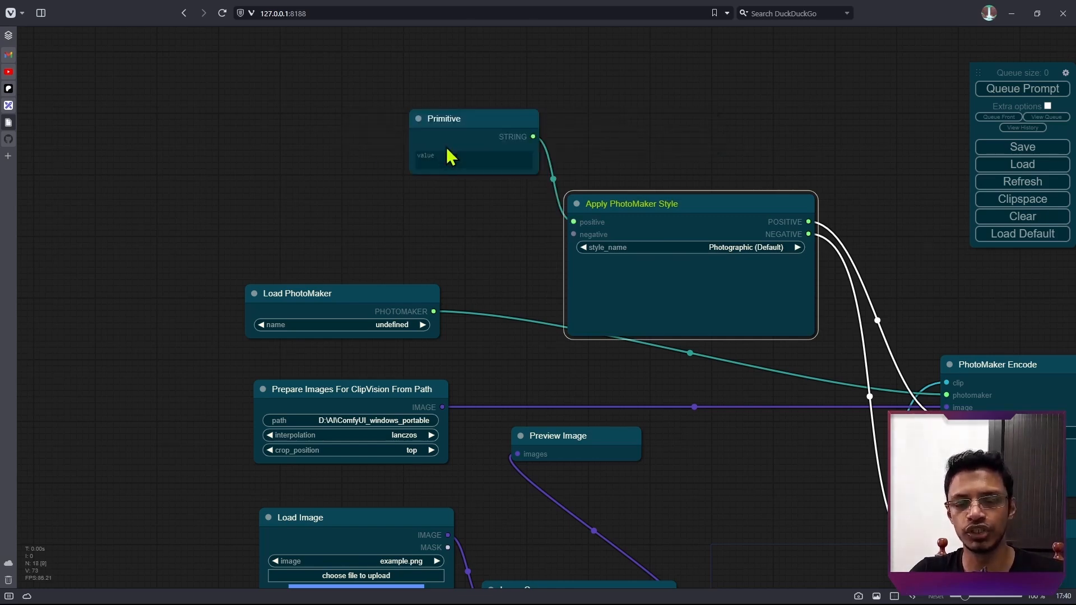
Step: Enlarge the Primitive node, enter "positive prompt" as its value and place it above and left of Load PhotoMaker
left_click_drag(493, 116, 358, 105)
left_click_drag(408, 177, 448, 224)
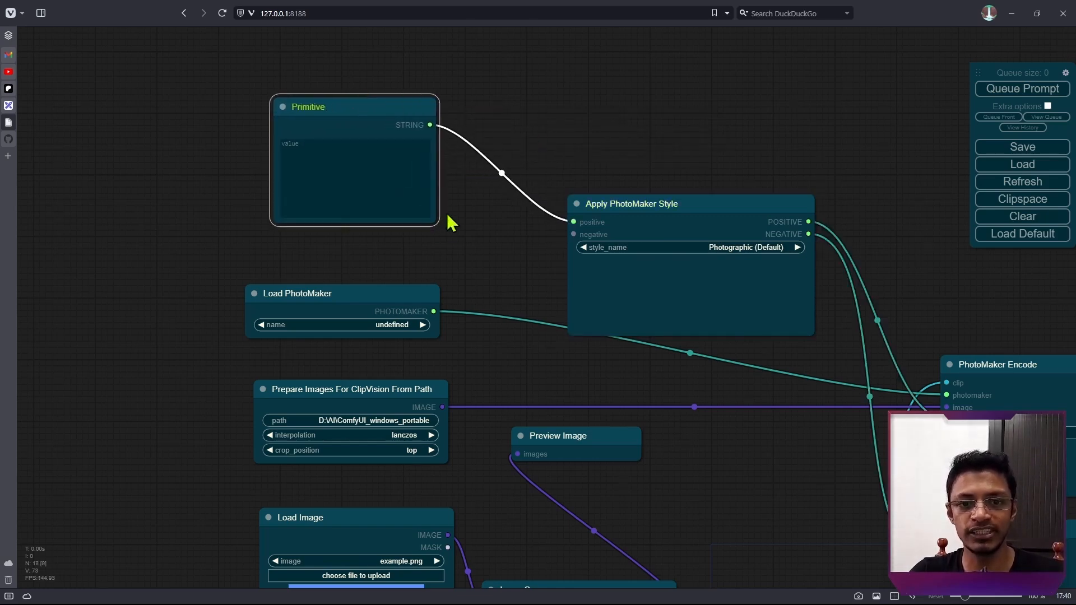
left_click_drag(395, 120, 414, 117)
left_click(351, 183)
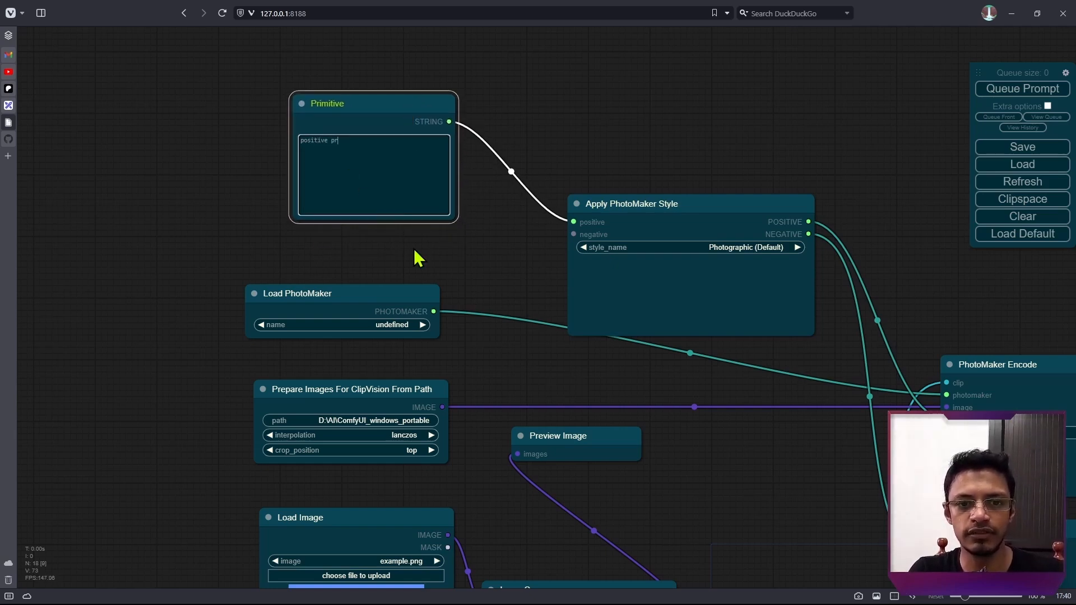
left_click_drag(350, 101, 210, 63)
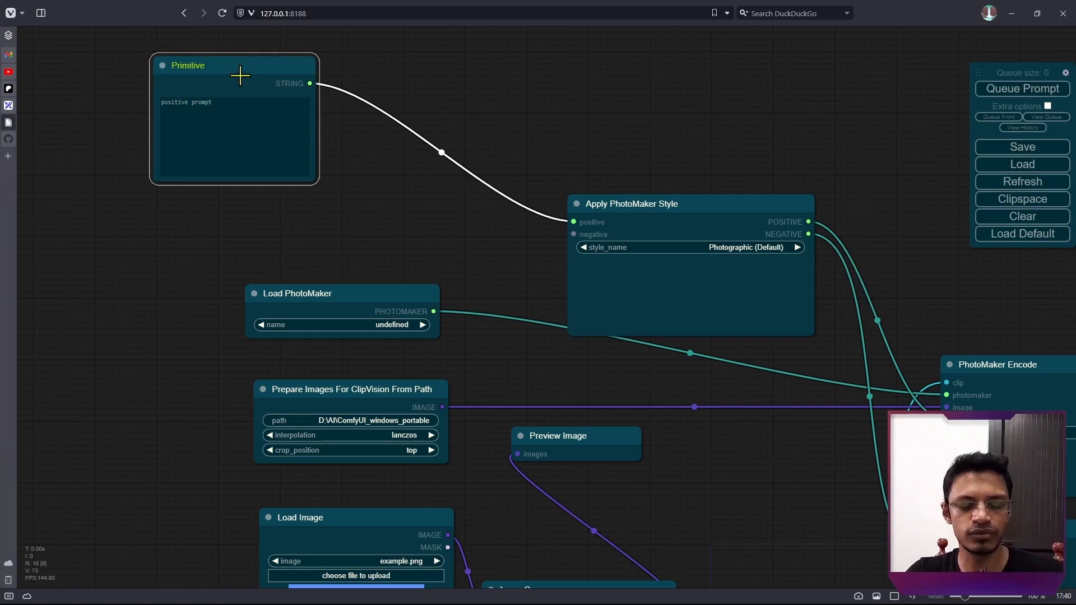
Step: Add a second Primitive node to the negative input of Apply PhotoMaker Style and place it directly below the positive prompt Primitive
double_click(573, 234)
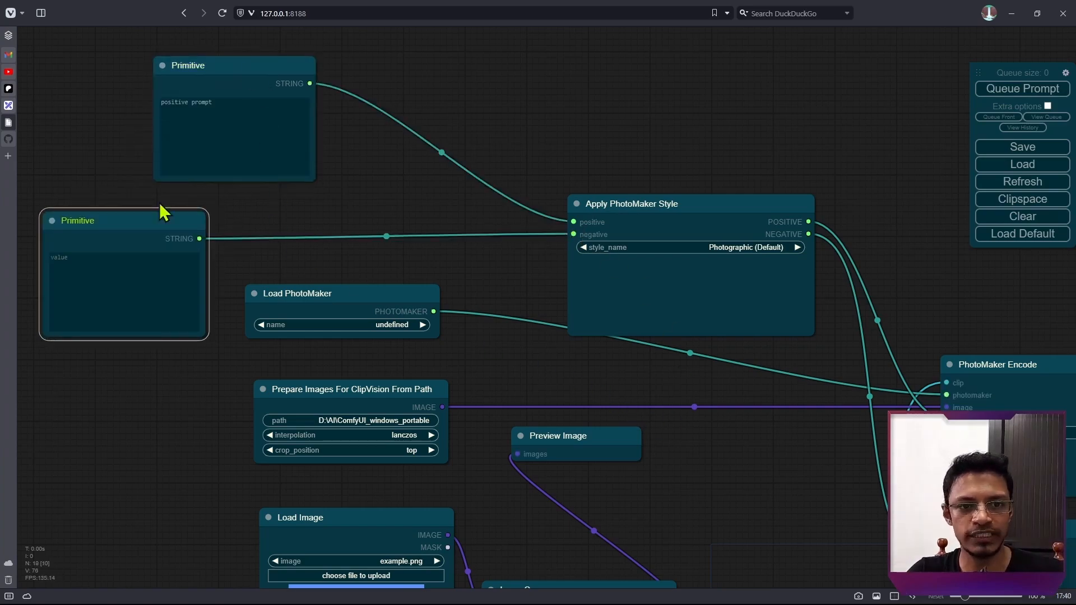
scroll(508, 216, "down", 3)
left_click_drag(477, 221, 486, 262)
left_click_drag(315, 138, 304, 71)
left_click_drag(246, 264, 318, 199)
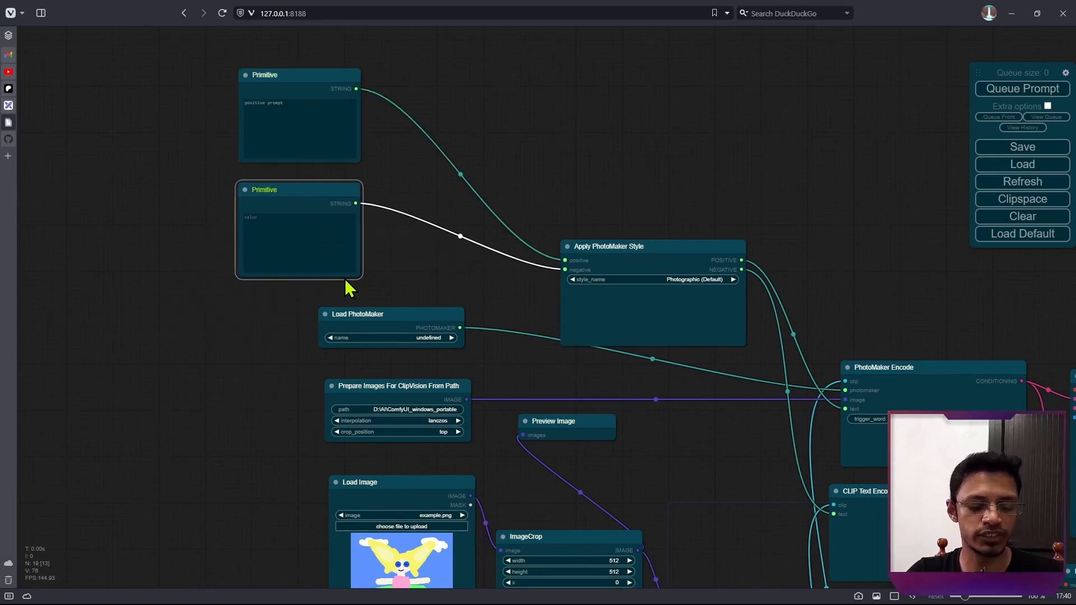
left_click(329, 96)
key("ctrl+c")
key("ctrl+v")
left_click_drag(536, 117, 557, 64)
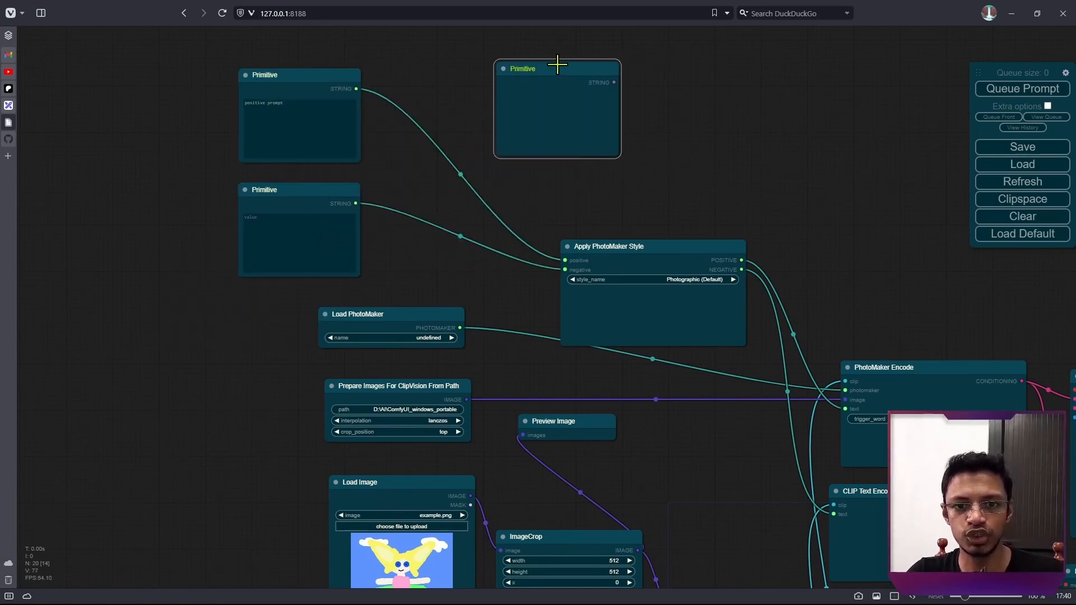
key("Delete")
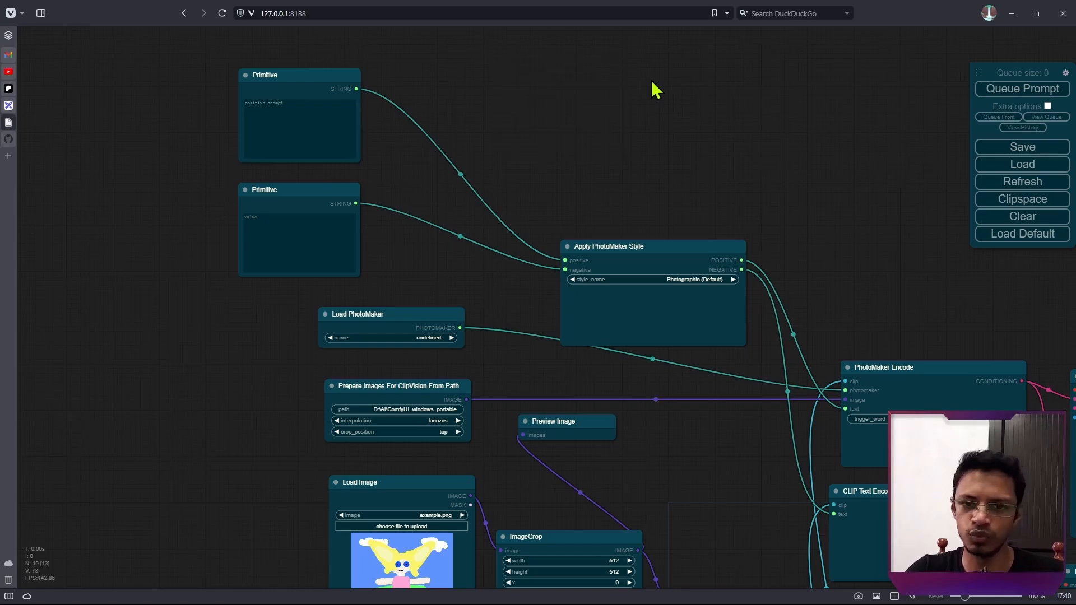
Step: Move both Primitive nodes closer to Apply PhotoMaker Style, above the Load PhotoMaker node
scroll(604, 199, "up", 2)
left_click_drag(237, 63, 403, 84)
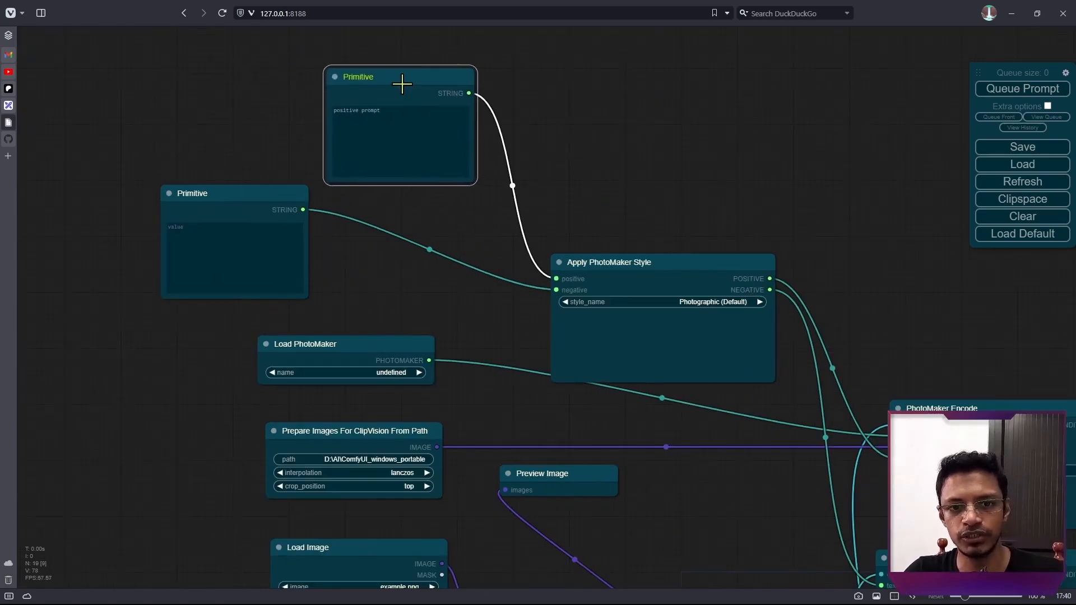
left_click_drag(252, 212, 387, 225)
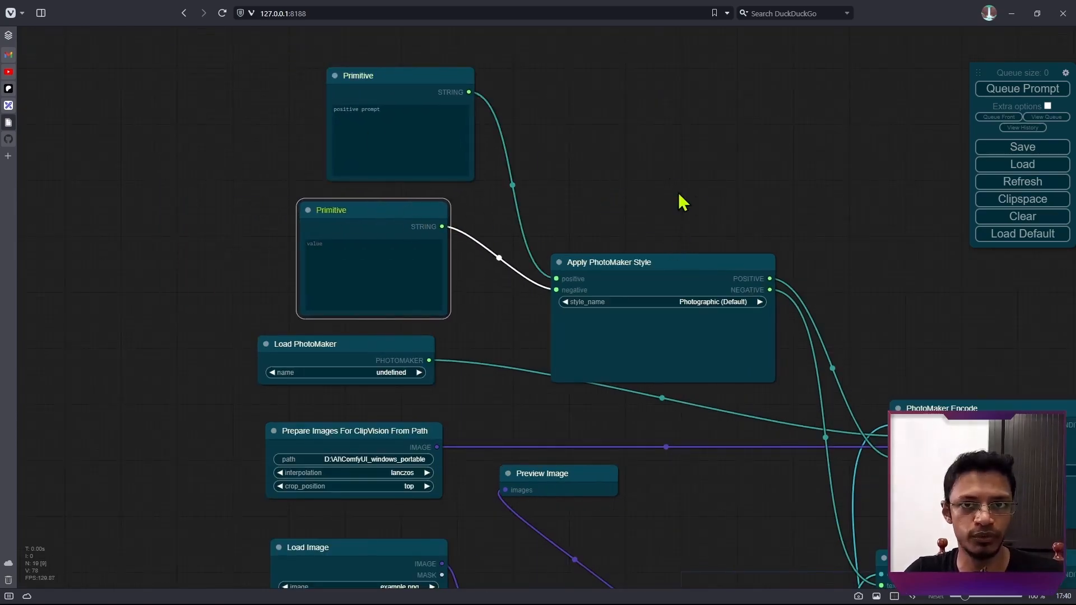
scroll(679, 213, "down", 5)
left_click_drag(716, 212, 576, 140)
scroll(532, 269, "up", 3)
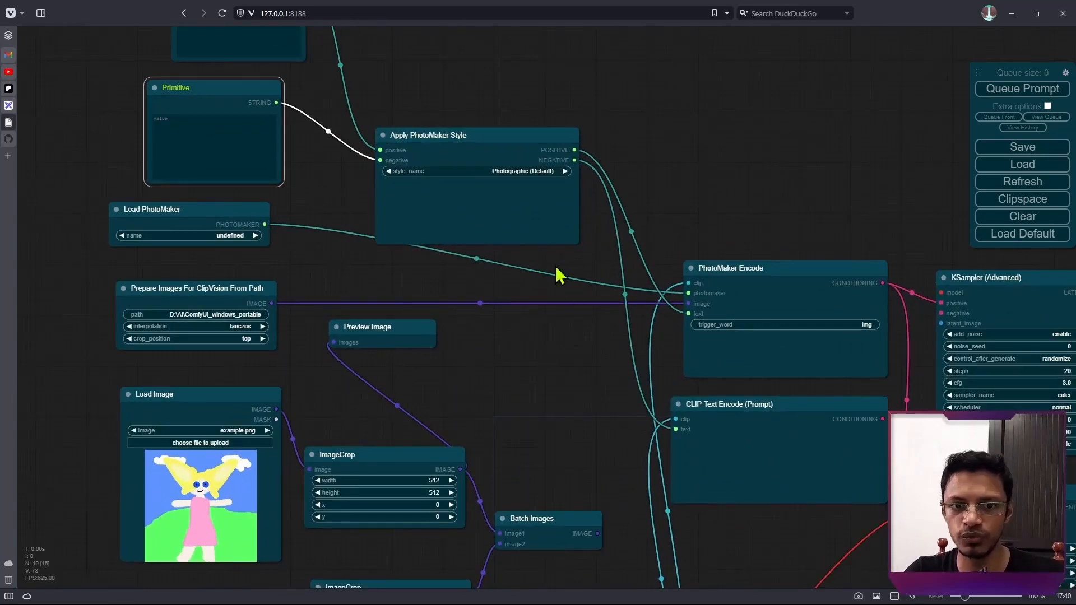
Step: Move the PhotoMaker Encode node up and slightly left, leaving a wider gap above the CLIP Text Encode node
scroll(554, 157, "up", 1)
left_click_drag(813, 241, 676, 253)
scroll(505, 149, "down", 2)
left_click_drag(643, 188, 751, 254)
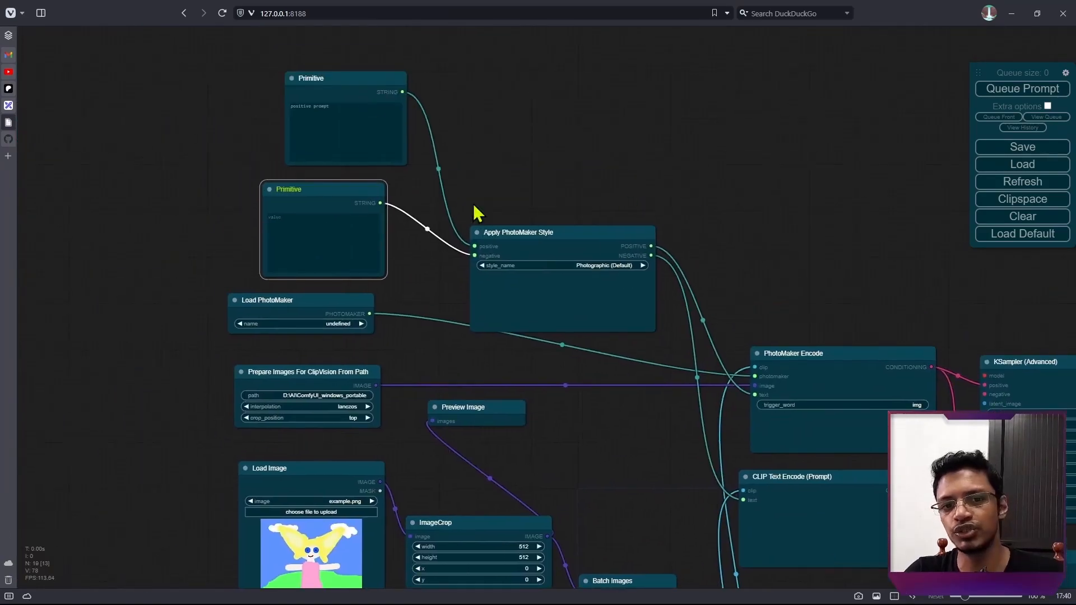
left_click(360, 79)
left_click(348, 188)
left_click(547, 238)
left_click_drag(747, 268, 637, 108)
scroll(653, 116, "up", 4)
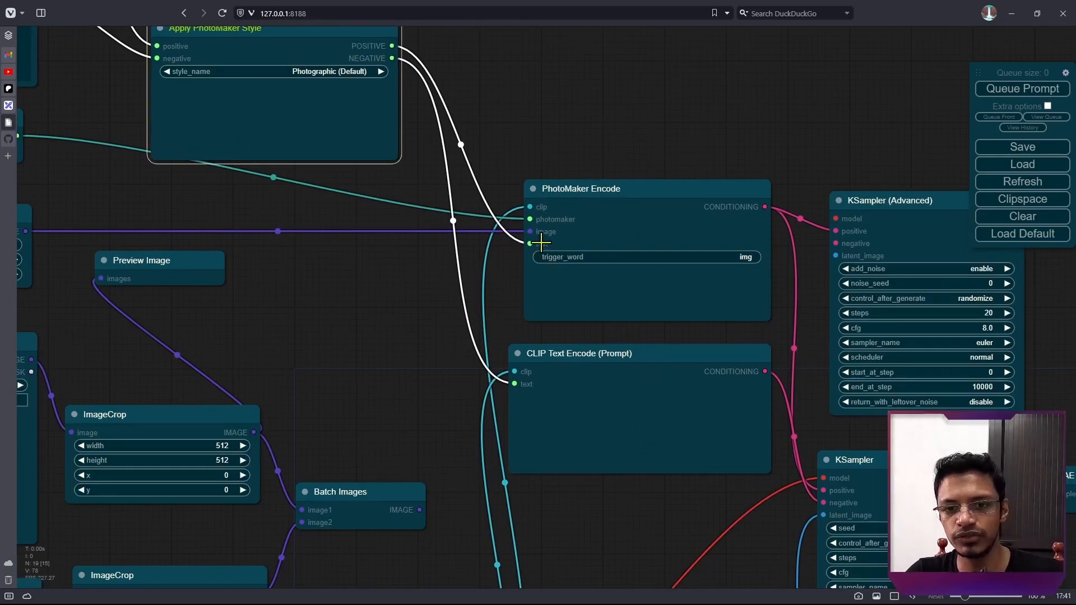
left_click_drag(624, 200, 588, 146)
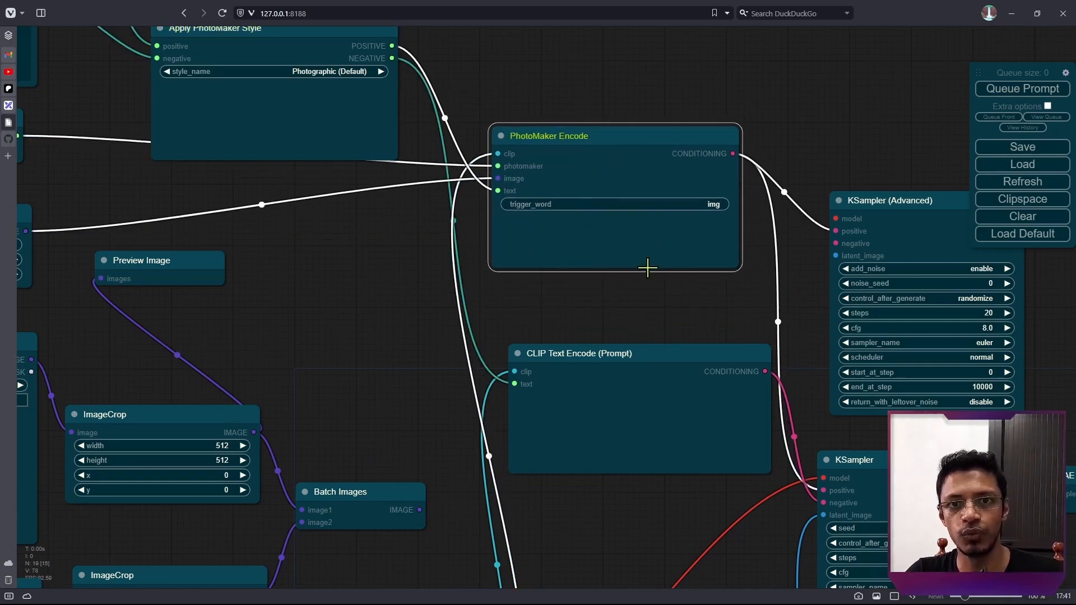
scroll(751, 303, "down", 3)
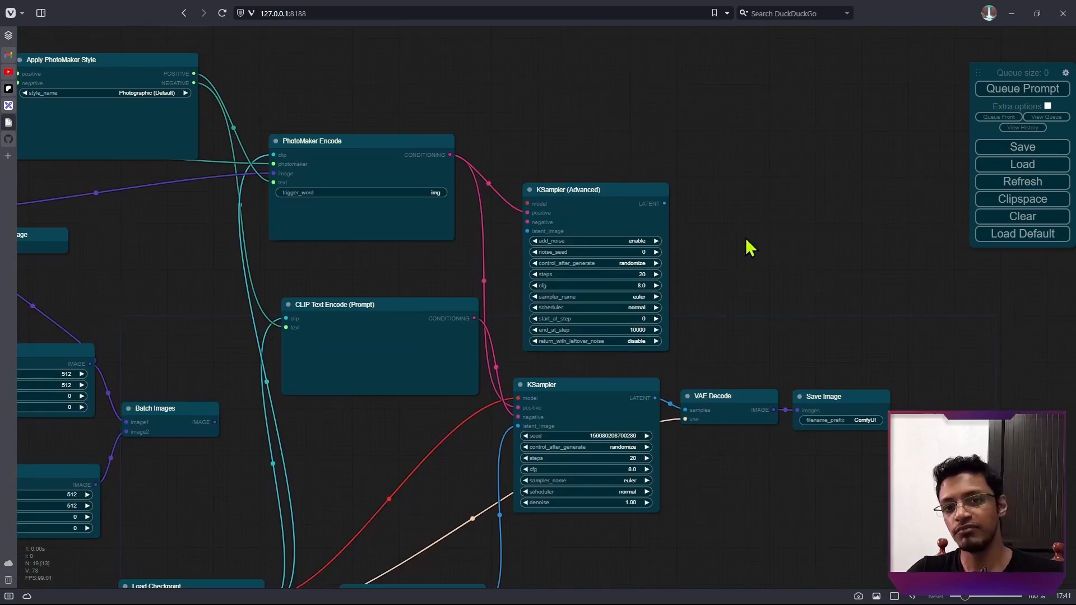
Step: Move the KSampler (Advanced) node higher above the KSampler and set its return_with_leftover_noise to enable
left_click_drag(822, 266, 683, 184)
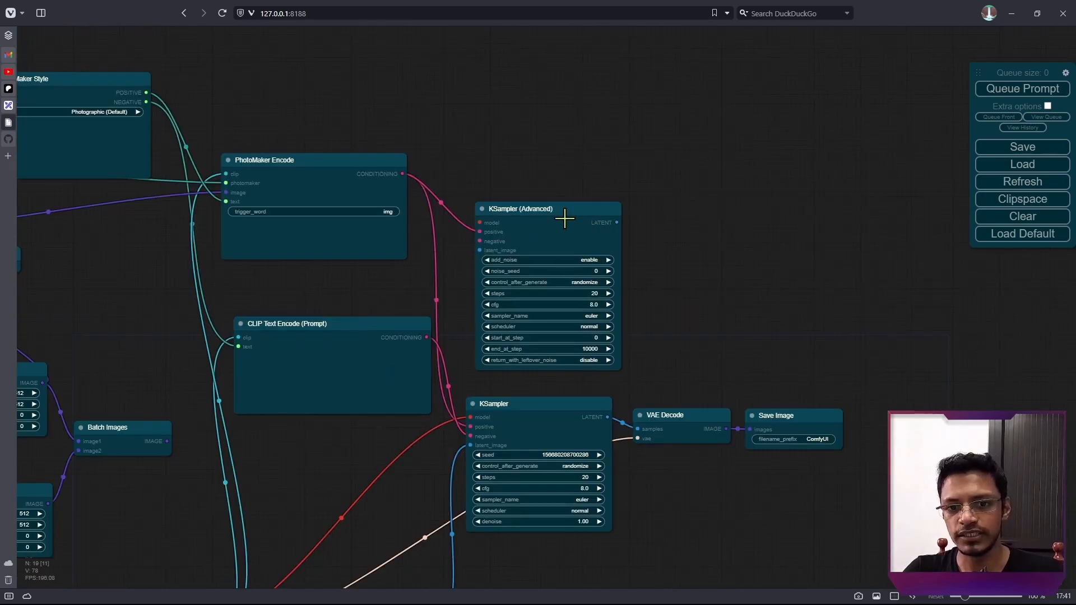
left_click_drag(565, 219, 561, 125)
scroll(644, 291, "up", 5)
left_click(546, 331)
left_click(594, 341)
Step: Duplicate KSampler (Advanced), place the copy to its right and connect the original's LATENT output to the copy's latent_image input
left_click_drag(742, 224, 659, 224)
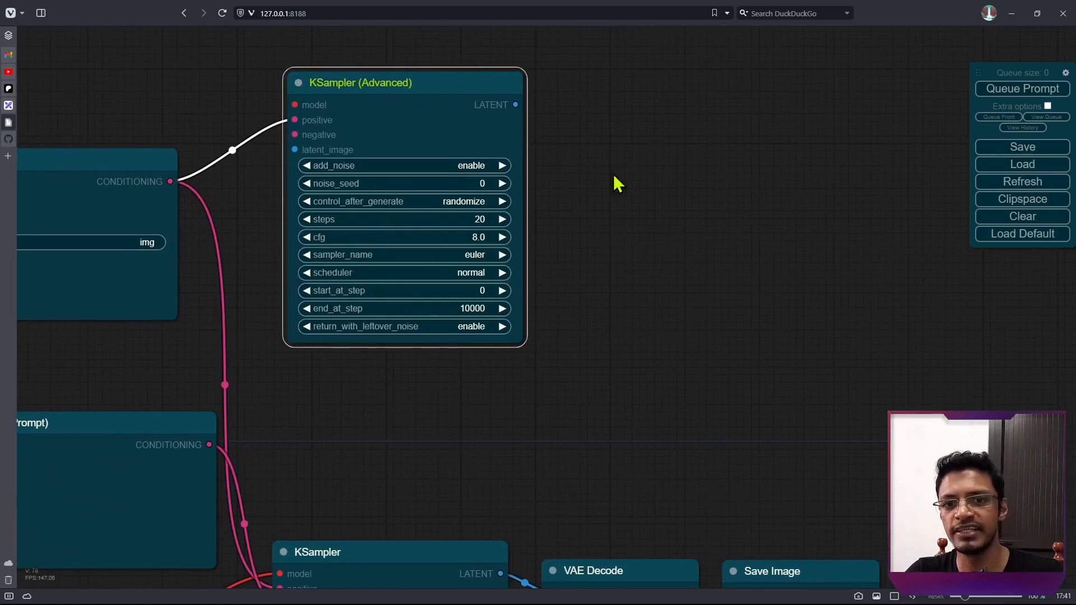
left_click_drag(801, 92, 768, 90)
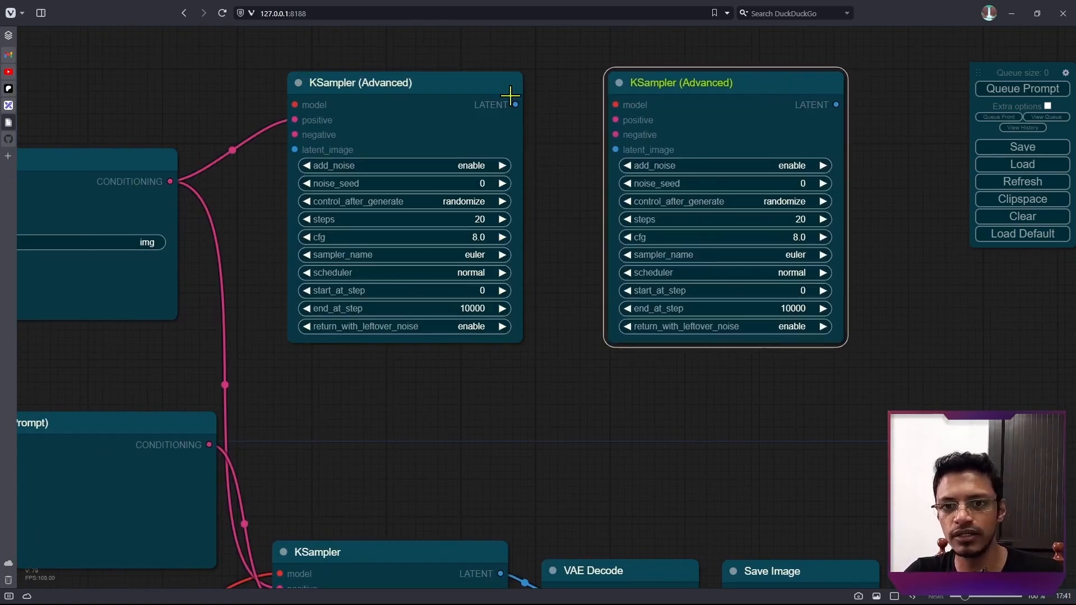
left_click_drag(515, 104, 616, 150)
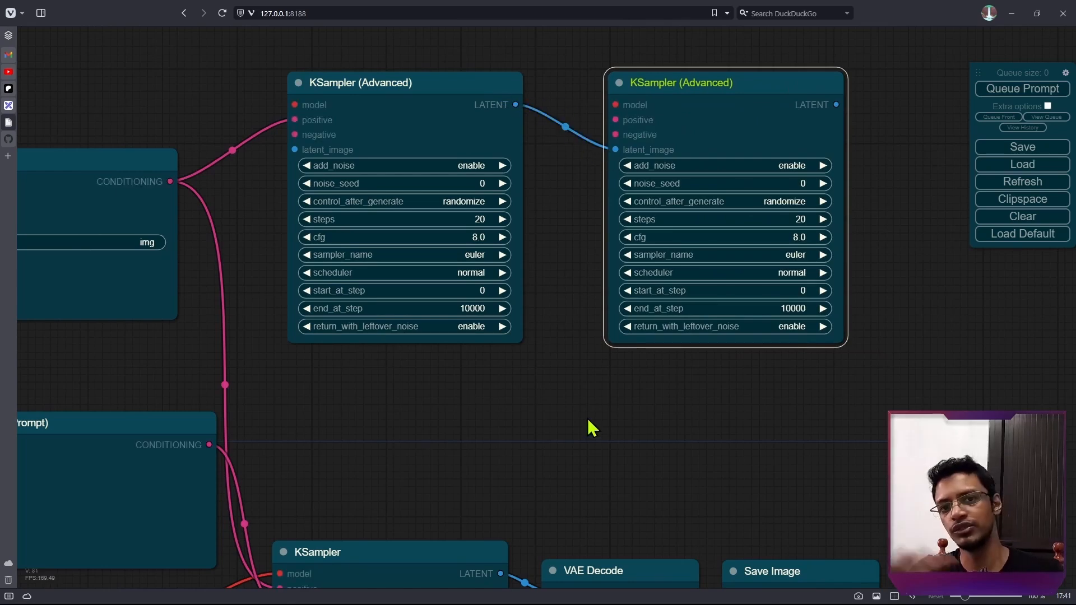
scroll(588, 426, "down", 5)
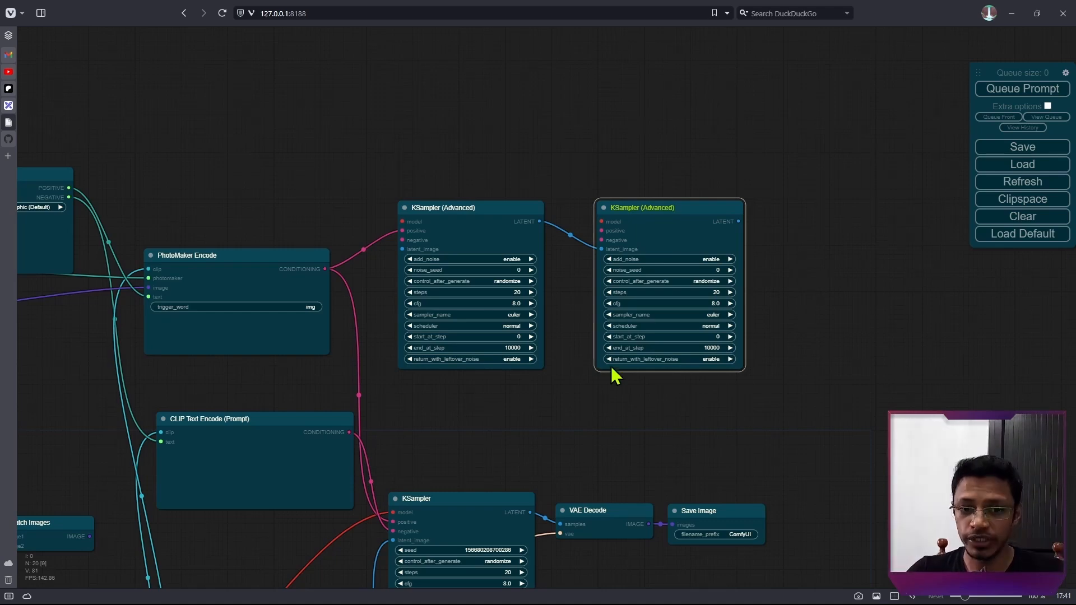
left_click_drag(673, 140, 667, 246)
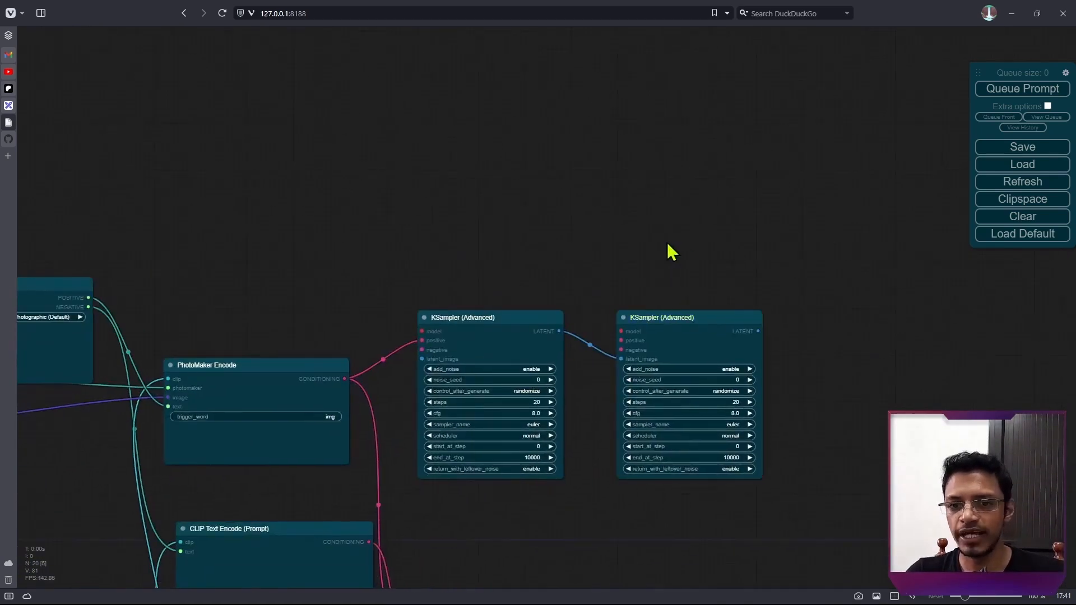
right_click(524, 67)
left_click(583, 78)
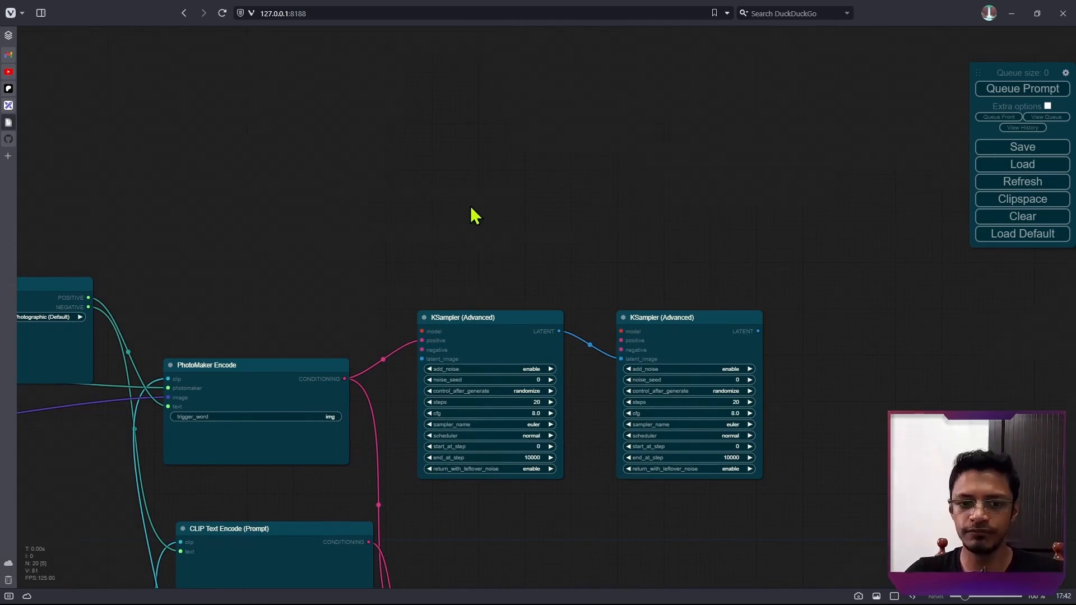
left_click_drag(609, 132, 576, 135)
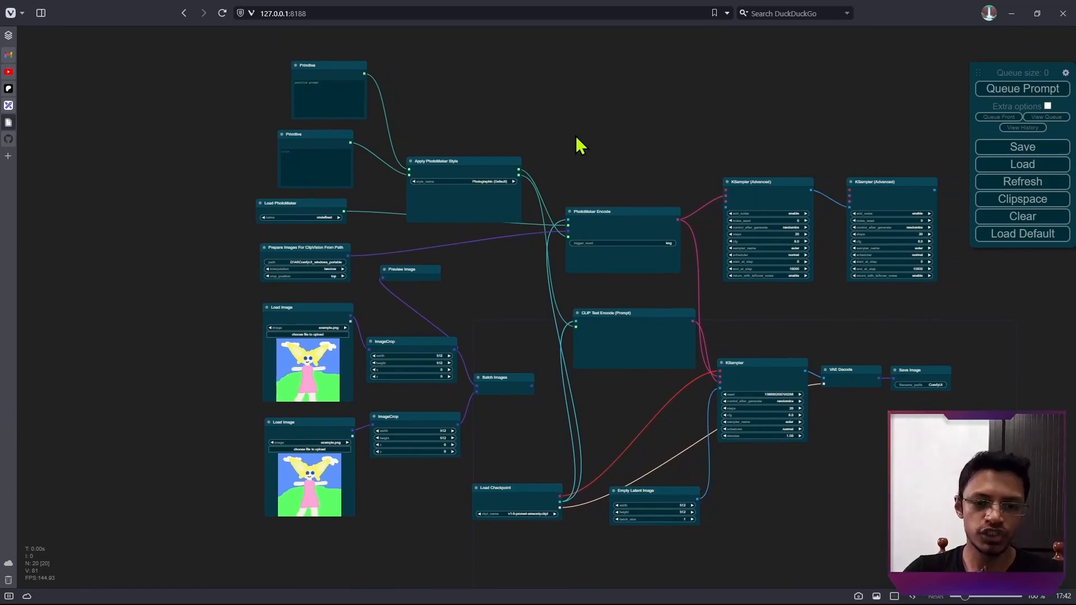
Step: Add a group around the Primitive, PhotoMaker, image preparation, image loading, cropping and CLIP Text Encode nodes
scroll(577, 140, "up", 5)
scroll(725, 219, "up", 1)
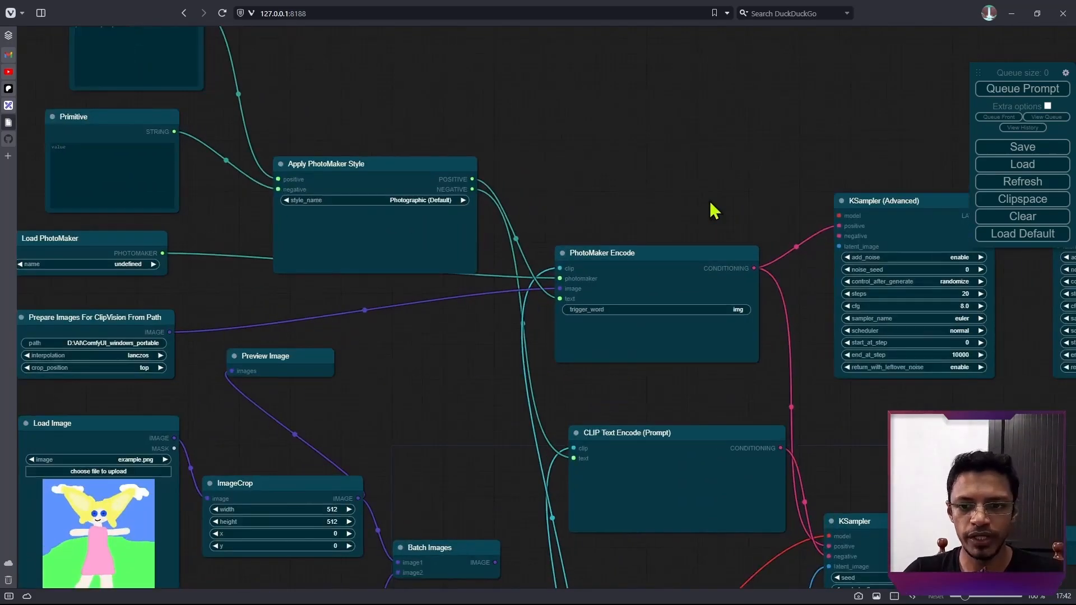
left_click_drag(725, 219, 507, 180)
scroll(590, 239, "down", 4)
left_click_drag(590, 239, 596, 211)
left_click_drag(126, 54, 579, 542)
right_click(162, 87)
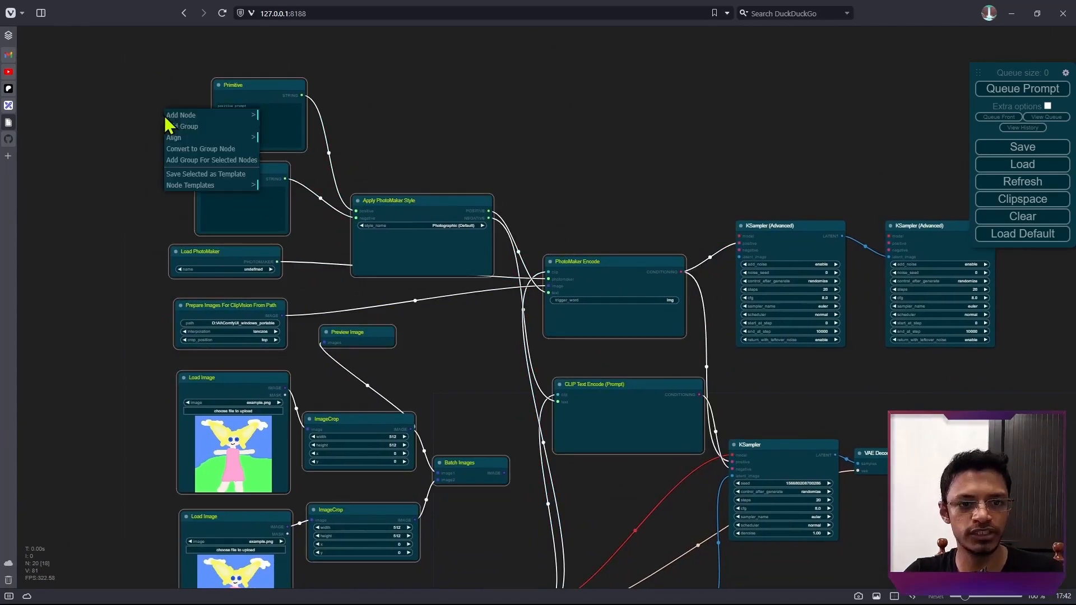
left_click(240, 163)
Step: Move the new group left, away from the samplers, and shift the Load Checkpoint node left beneath it
left_click_drag(368, 67, 285, 56)
left_click_drag(627, 190, 493, 107)
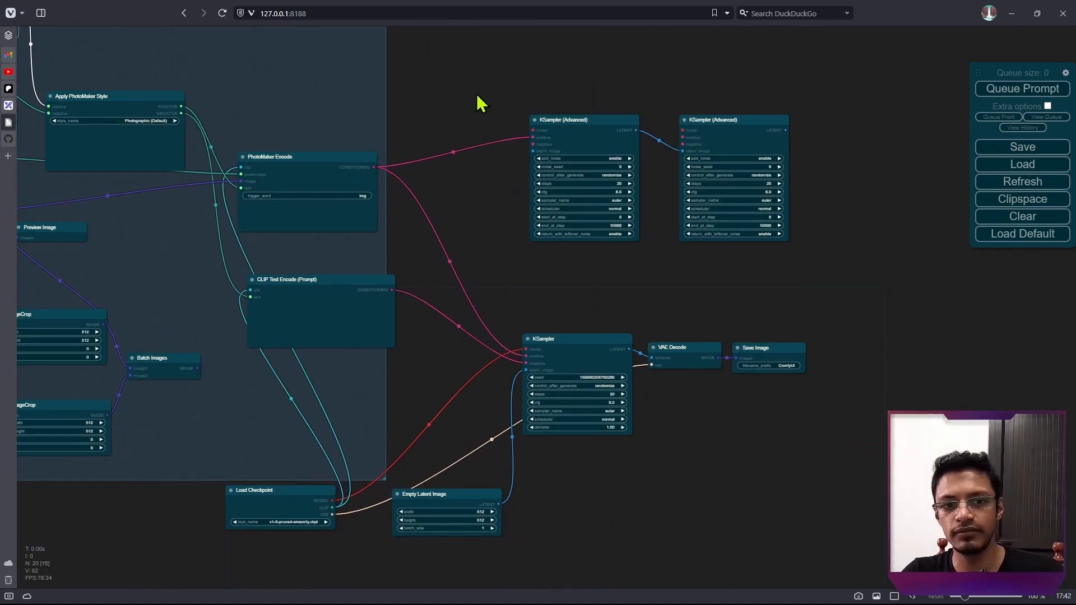
left_click_drag(288, 497, 243, 511)
Step: Select the three samplers with the Empty Latent Image, VAE Decode and Save Image nodes to review the ungrouped part
left_click_drag(429, 56, 831, 551)
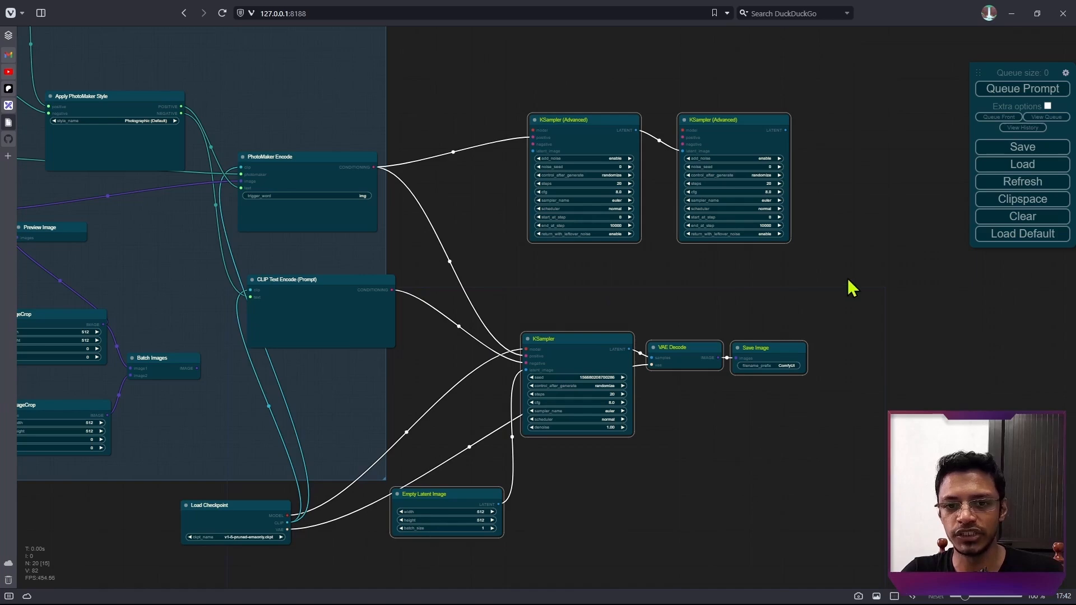
scroll(852, 289, "down", 2)
left_click_drag(881, 305, 750, 297)
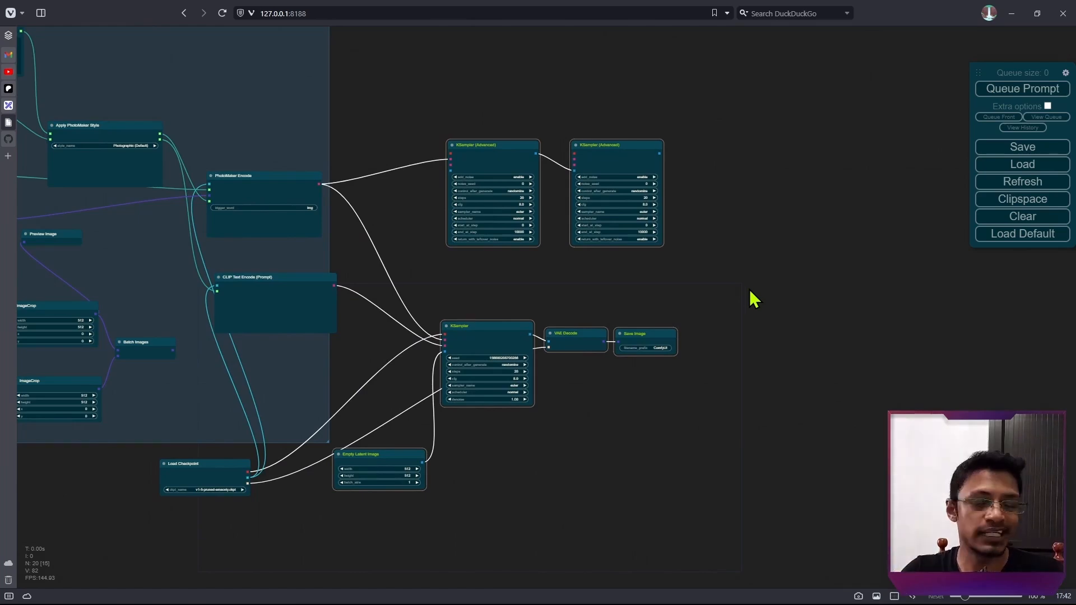
scroll(742, 284, "up", 4)
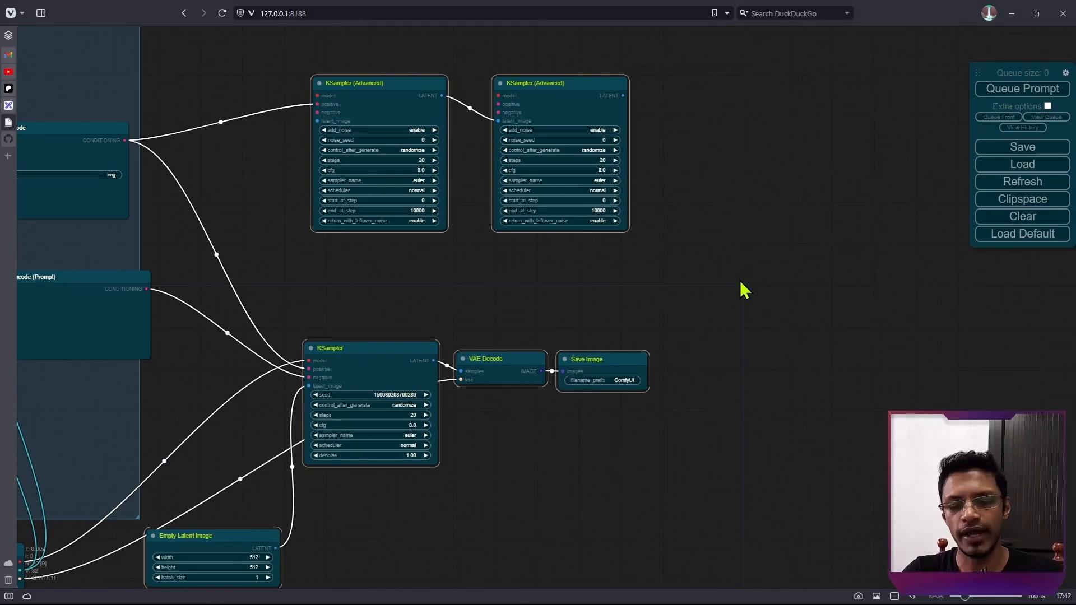
scroll(644, 281, "down", 4)
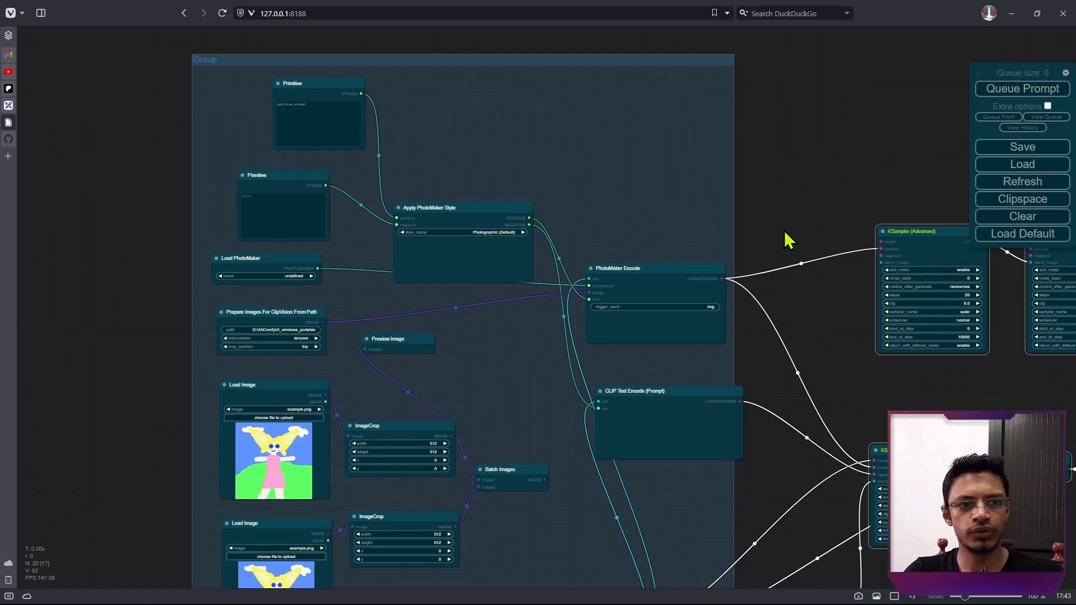
Step: Switch to the Excalidraw board and look up the prompt and style noted beside the first input image
left_click(8, 105)
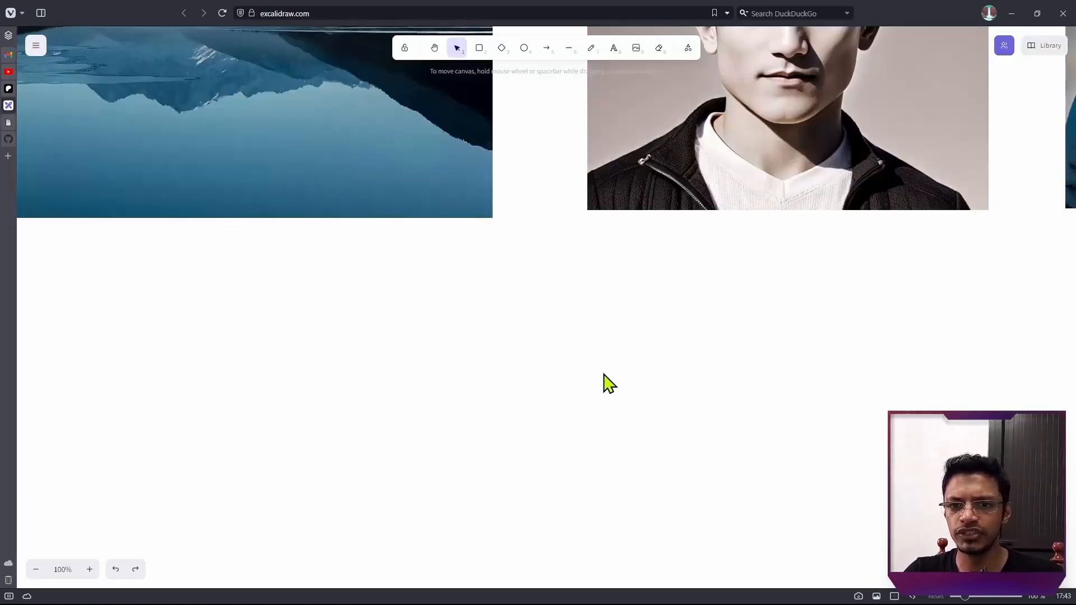
scroll(604, 375, "up", 10)
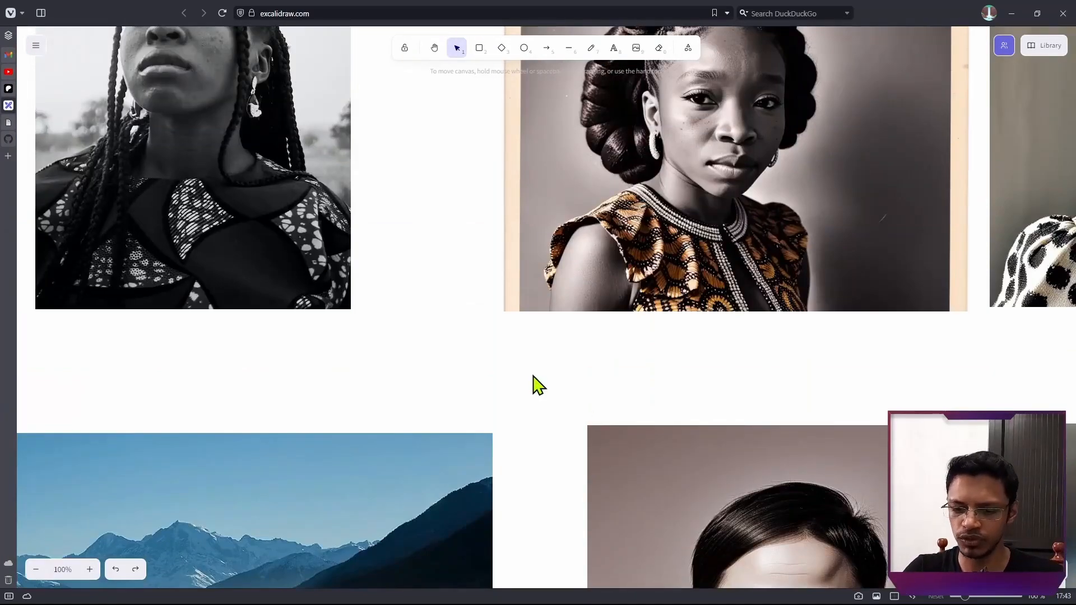
scroll(538, 386, "down", 4)
scroll(538, 385, "up", 8)
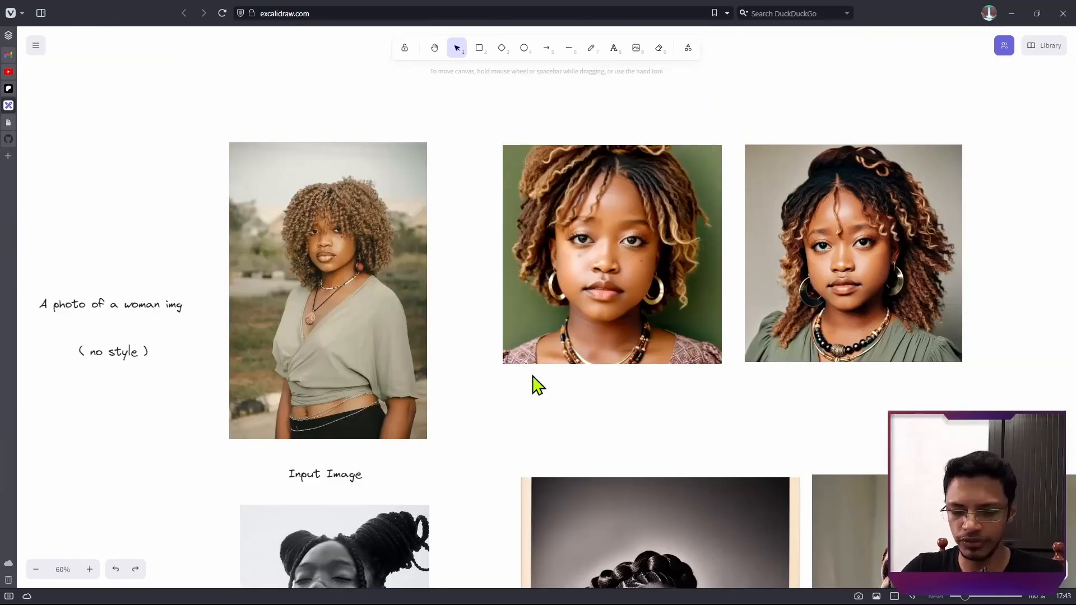
scroll(532, 377, "down", 3)
left_click_drag(288, 78, 336, 234)
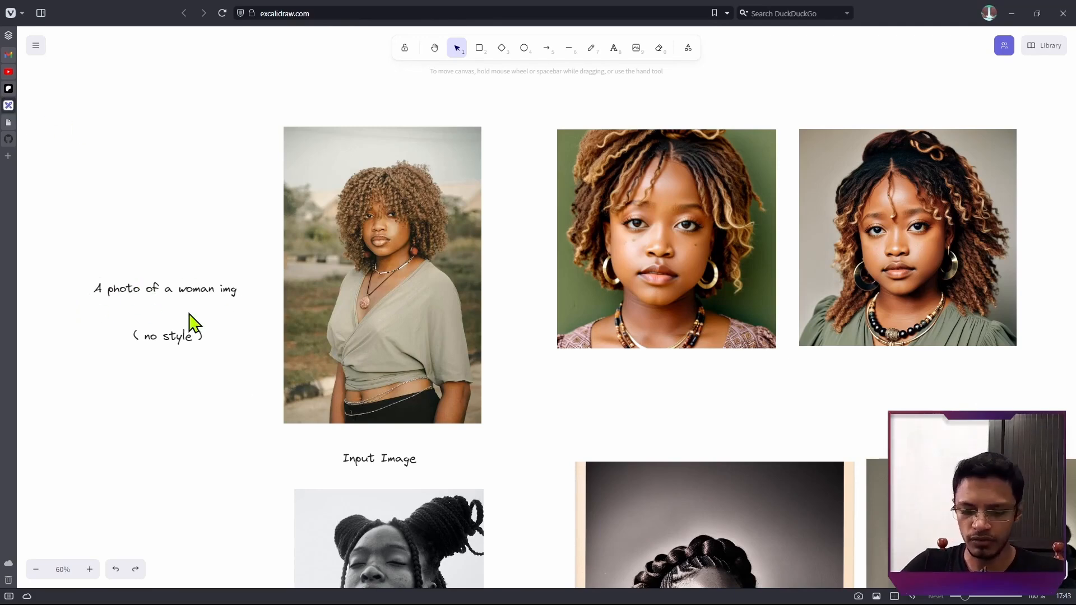
Step: Return to ComfyUI and replace the positive prompt Primitive's text with "a photo of a woman img"
left_click(9, 122)
scroll(180, 128, "up", 5)
left_click(547, 294)
key("ctrl+a")
key("BackSpace")
type("a photo")
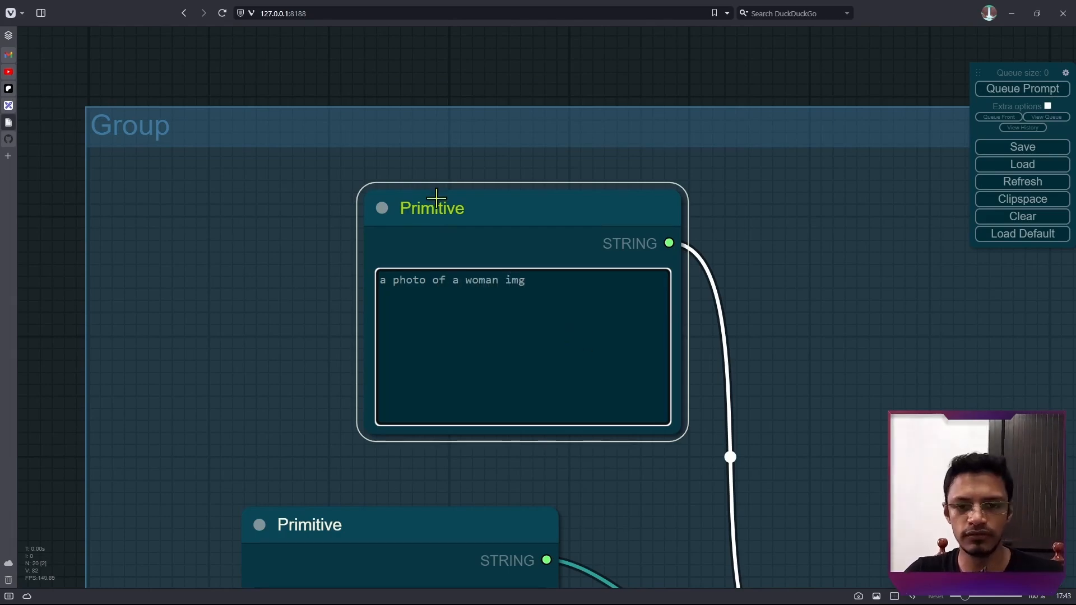
Step: Set style_name to (No style) in the Apply PhotoMaker Style node
scroll(766, 325, "down", 5)
left_click_drag(765, 325, 404, 55)
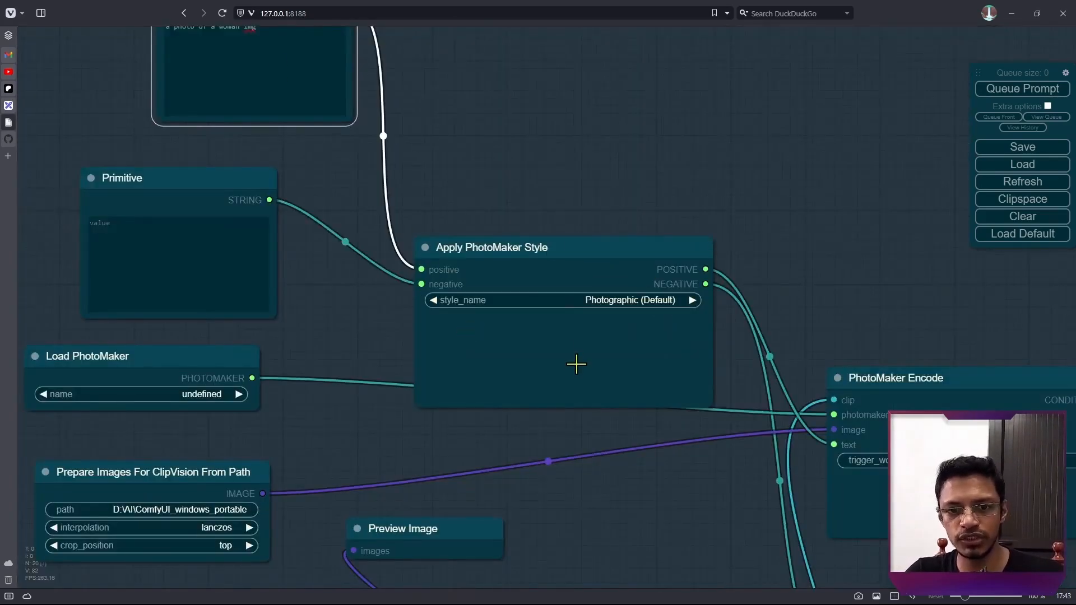
left_click(630, 299)
left_click(649, 305)
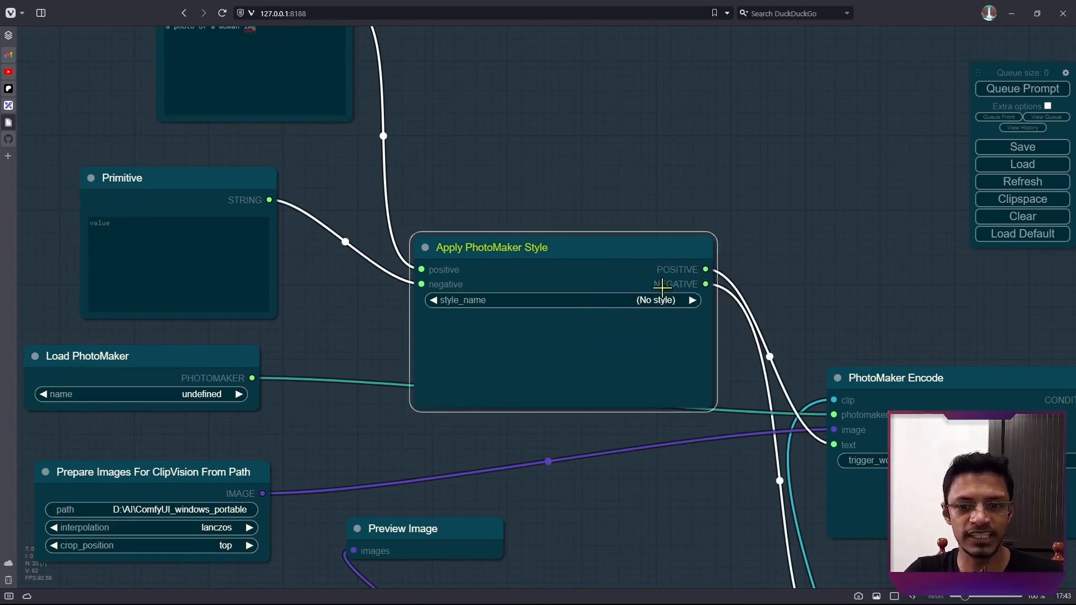
Step: Switch to the Excalidraw board and compare the first input photo with its two generated portraits
scroll(773, 310, "down", 5)
left_click_drag(754, 279, 754, 224)
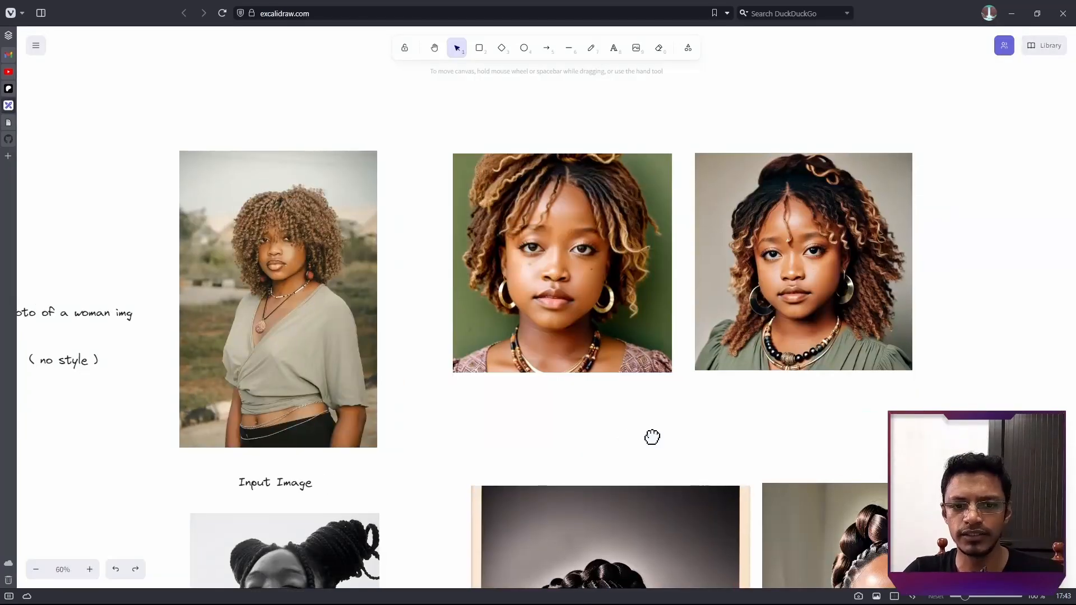
left_click_drag(650, 435, 762, 435)
scroll(311, 273, "up", 3)
left_click_drag(614, 317, 369, 317)
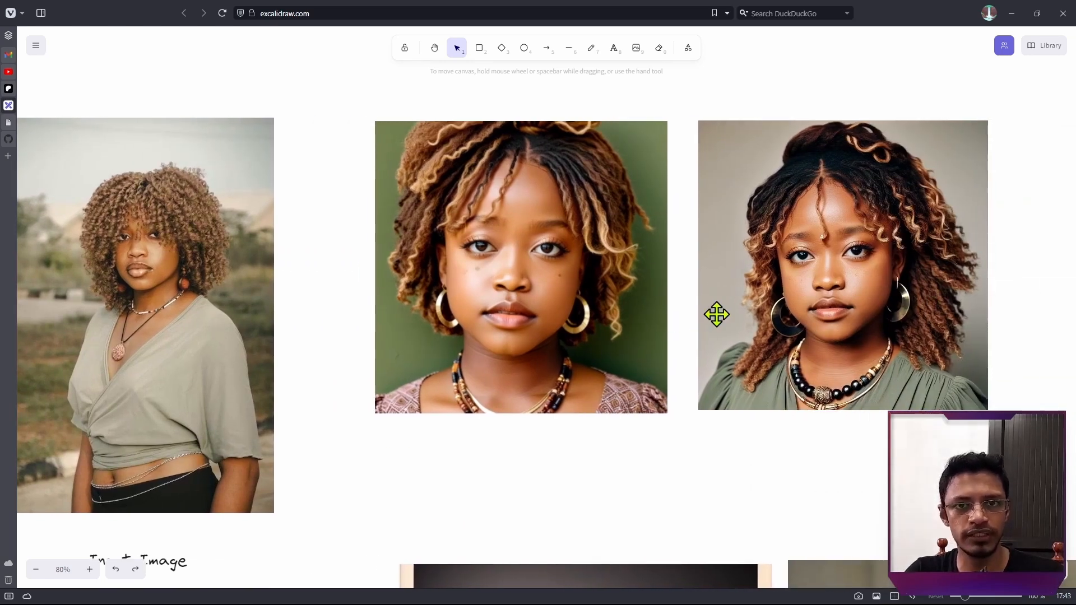
left_click_drag(443, 451, 485, 437)
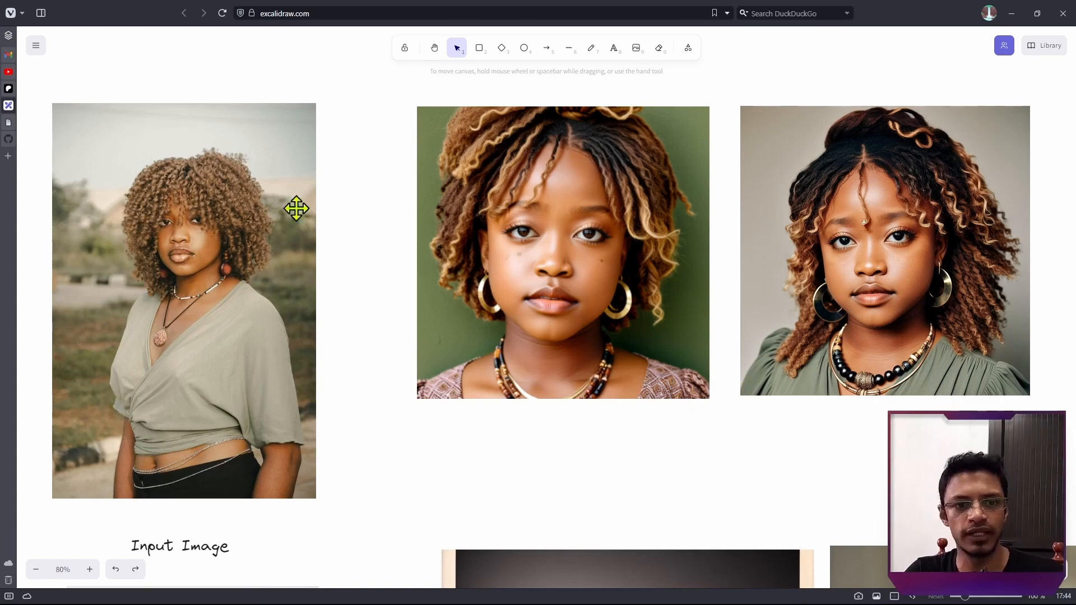
left_click_drag(593, 490, 587, 474)
Step: Compare the black-and-white input photo in the second row with its two generated portraits
scroll(521, 448, "down", 3)
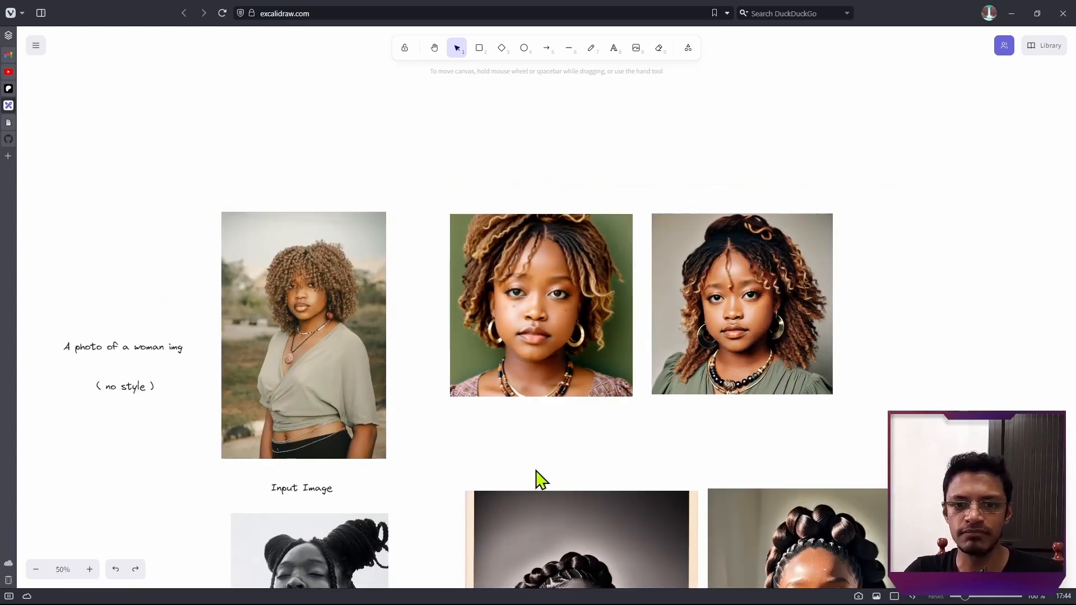
left_click_drag(665, 486, 653, 223)
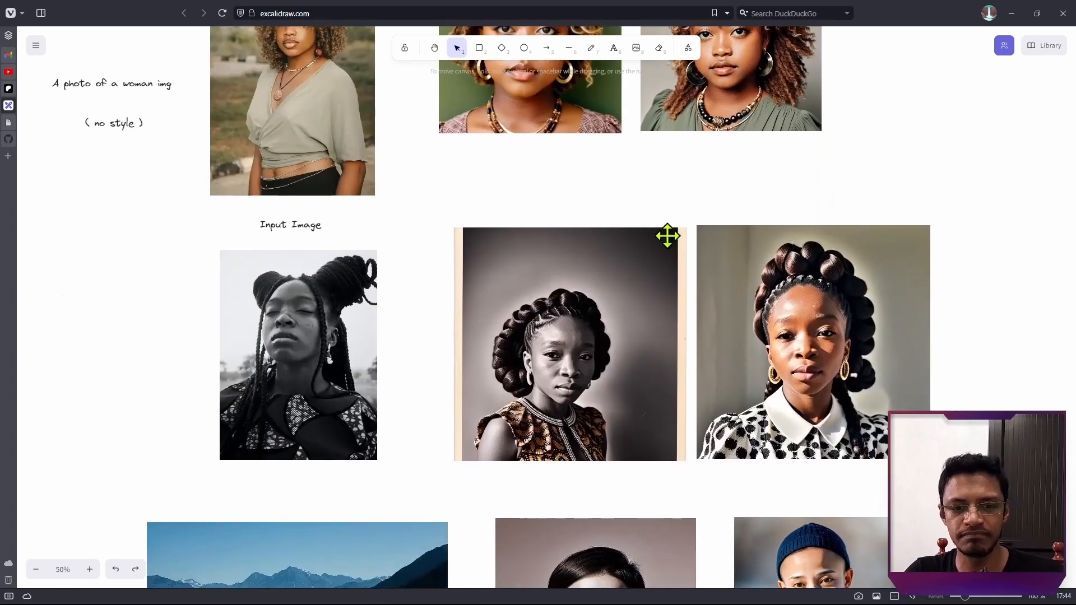
scroll(180, 344, "up", 3)
scroll(185, 302, "right", 3)
scroll(185, 303, "down", 2)
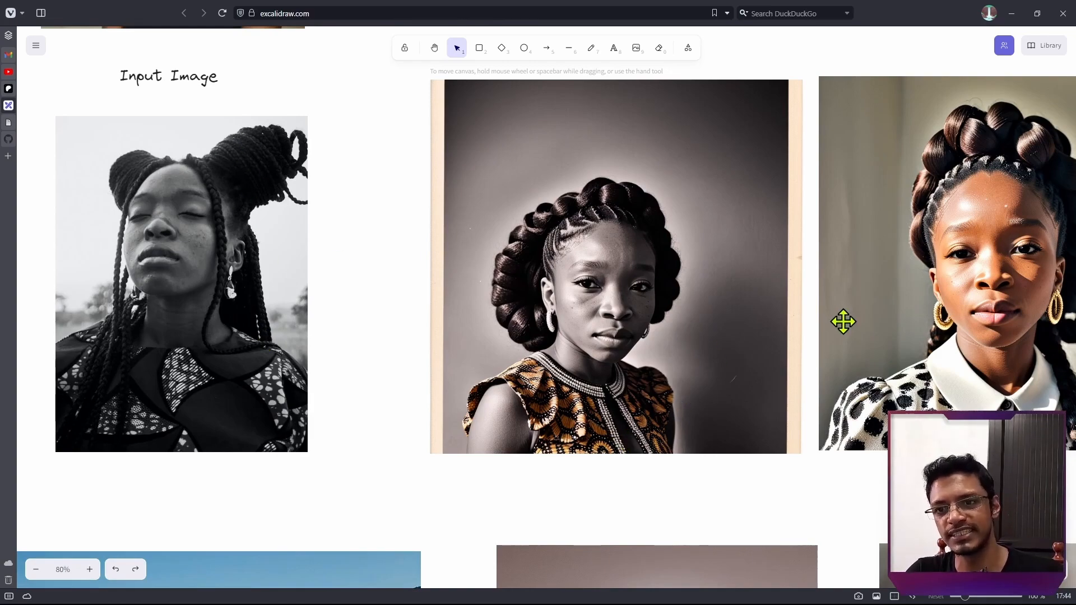
Step: Examine the third row's mountain lake input image alongside the portraits generated from it
scroll(616, 331, "down", 8)
scroll(448, 303, "down", 3)
scroll(442, 336, "up", 1)
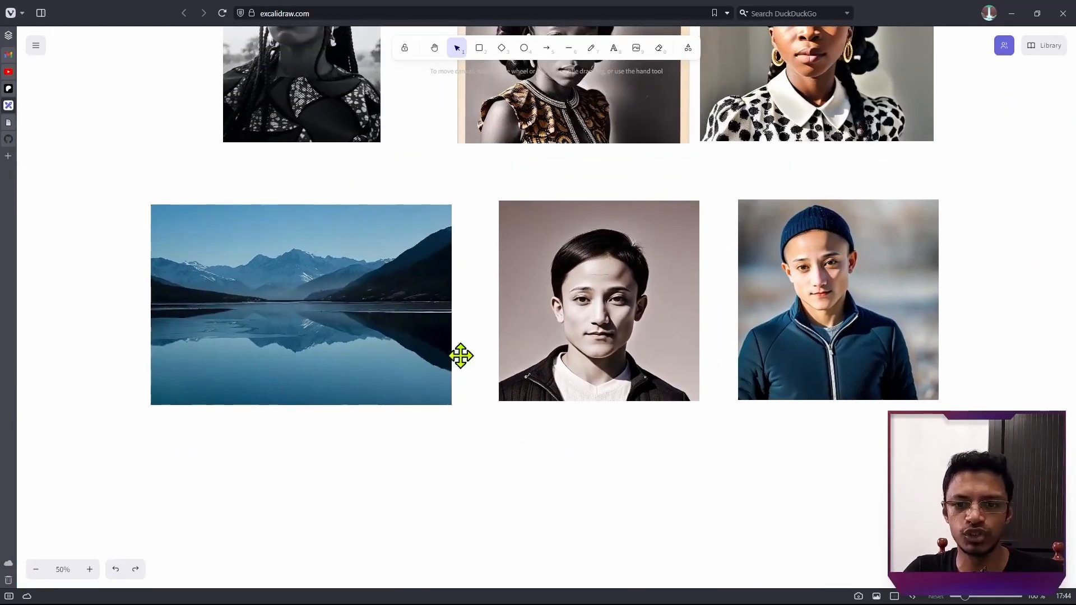
scroll(364, 336, "up", 2)
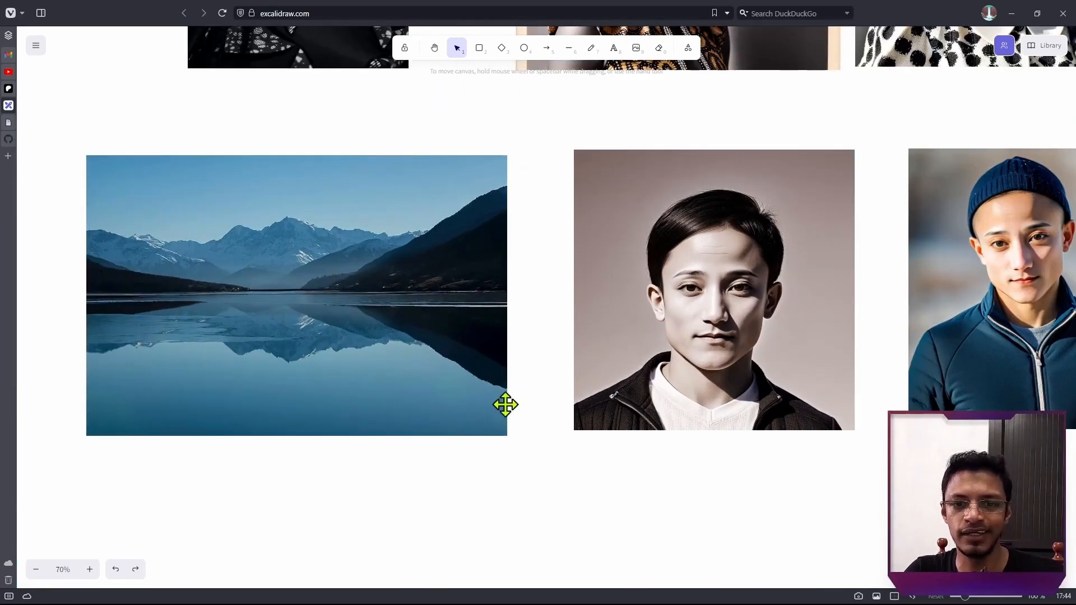
left_click_drag(523, 391, 499, 361)
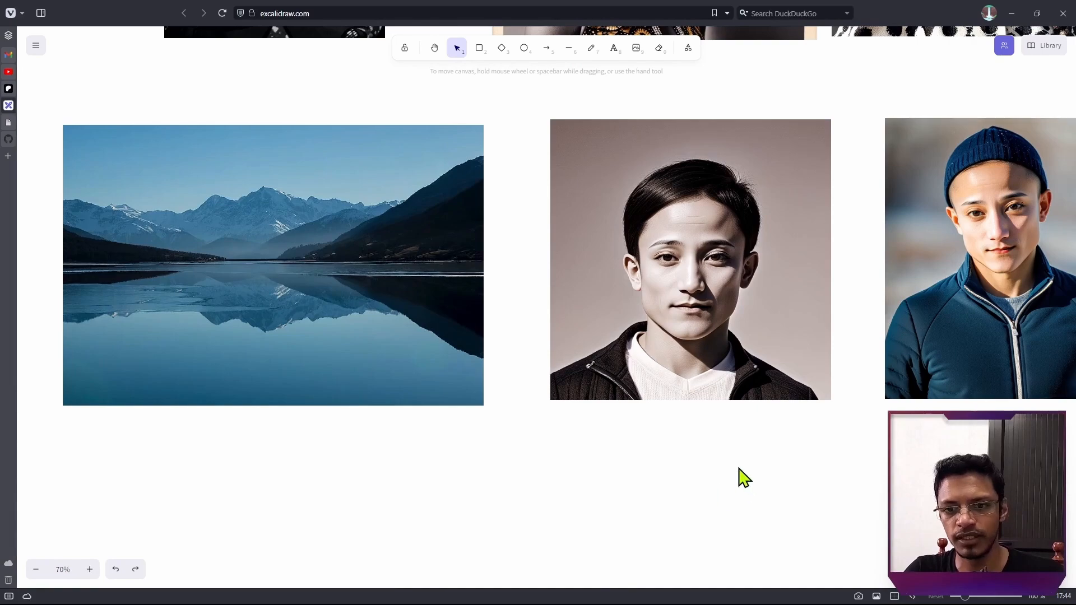
Step: Switch back to the ComfyUI workflow and examine the PhotoMaker Encode, KSampler (Advanced) and Load PhotoMaker nodes
left_click_drag(729, 464, 560, 455)
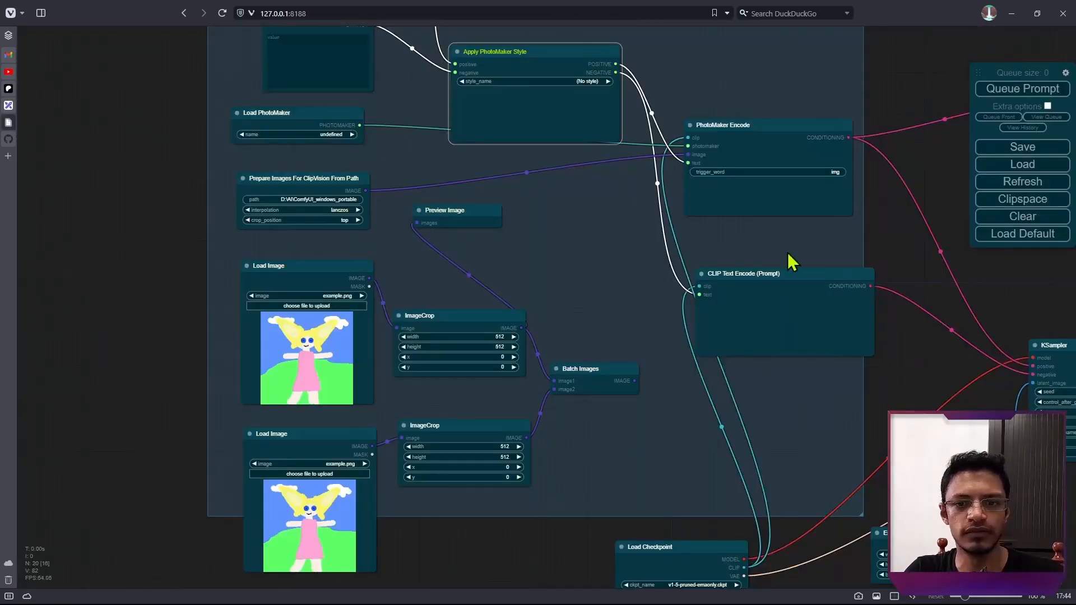
scroll(788, 252, "up", 5)
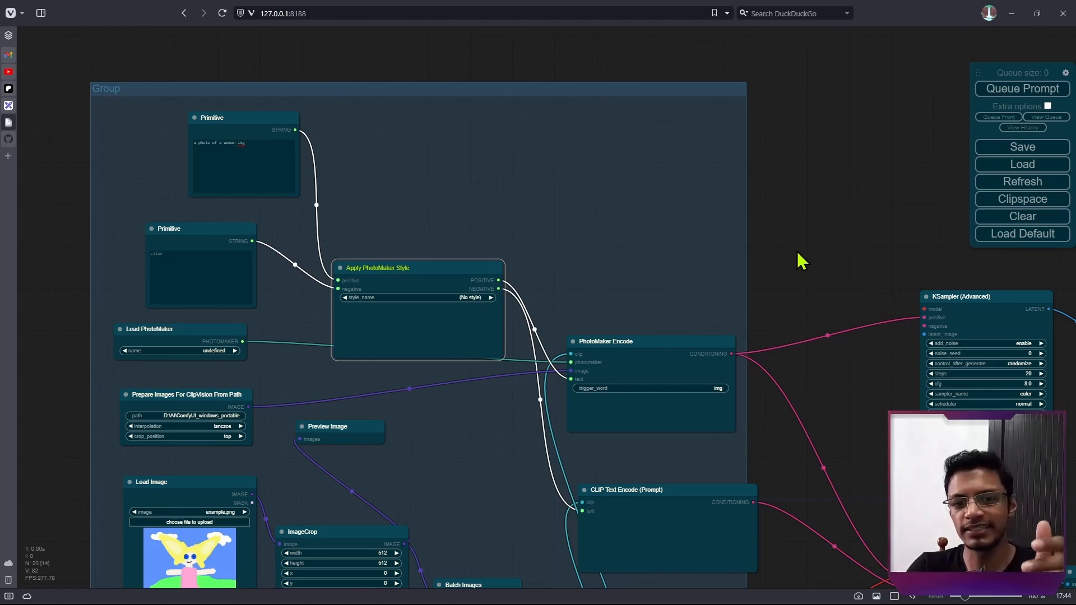
scroll(751, 404, "up", 5)
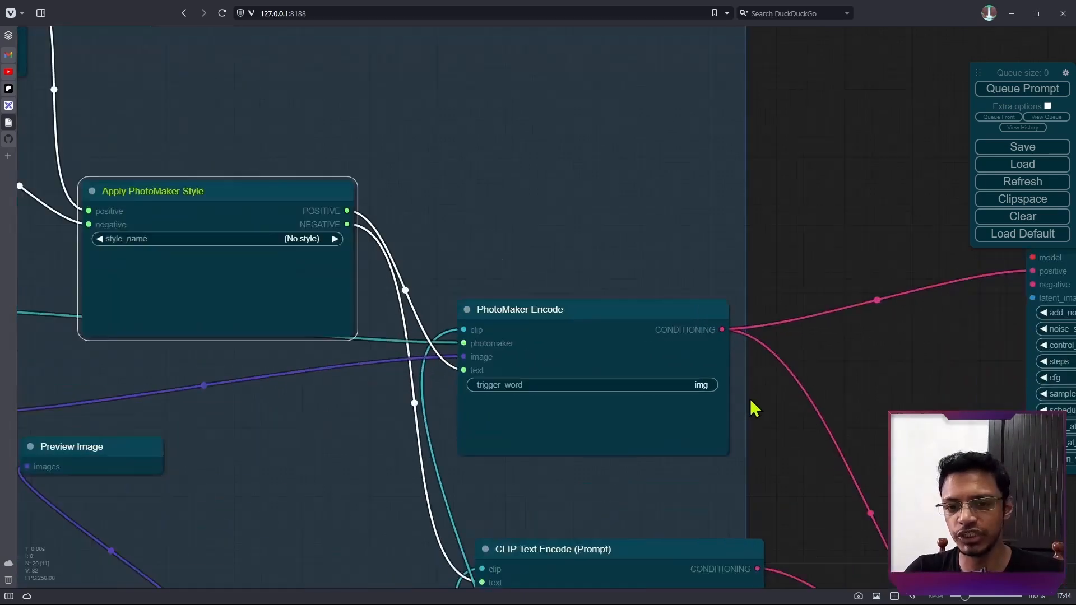
left_click_drag(785, 448, 449, 347)
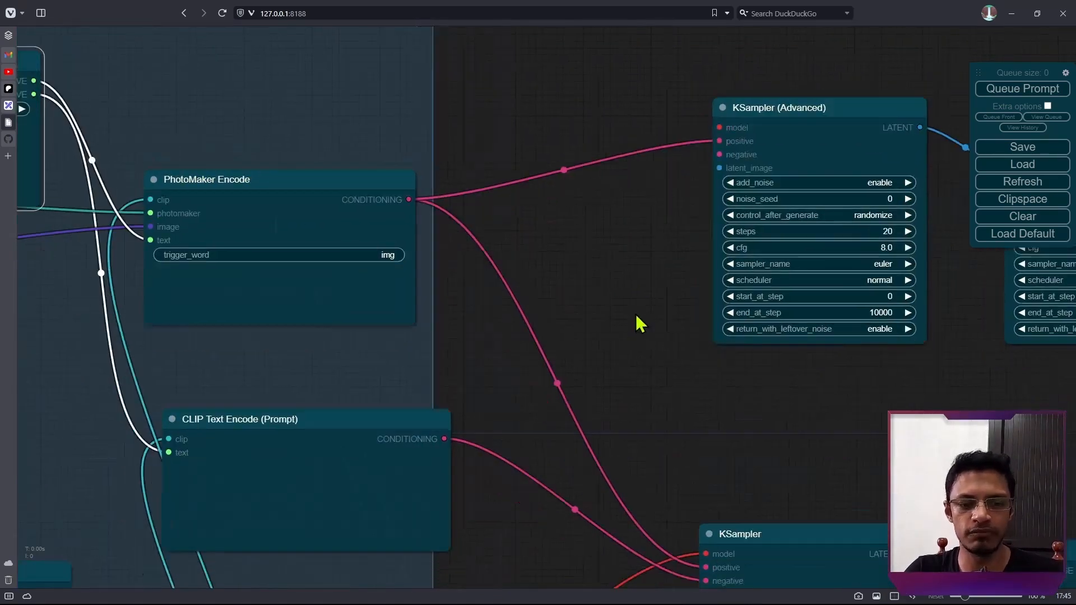
scroll(664, 235, "down", 3)
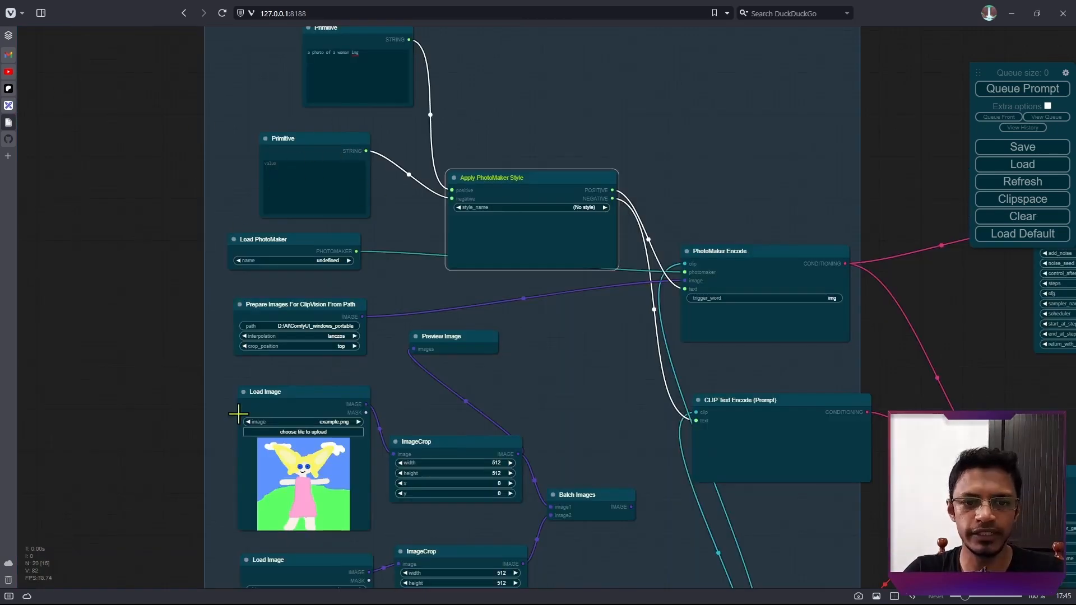
scroll(247, 305, "up", 6)
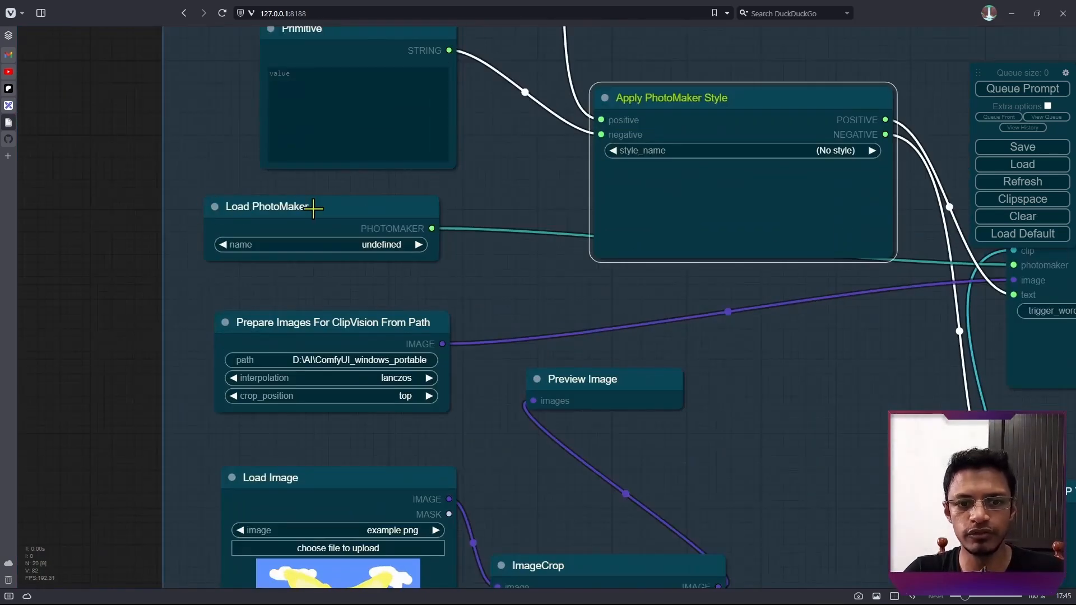
Step: Switch to the ComfyUI-PhotoMaker GitHub page and read the README's Installation section at an enlarged text size
mouse_move(16, 107)
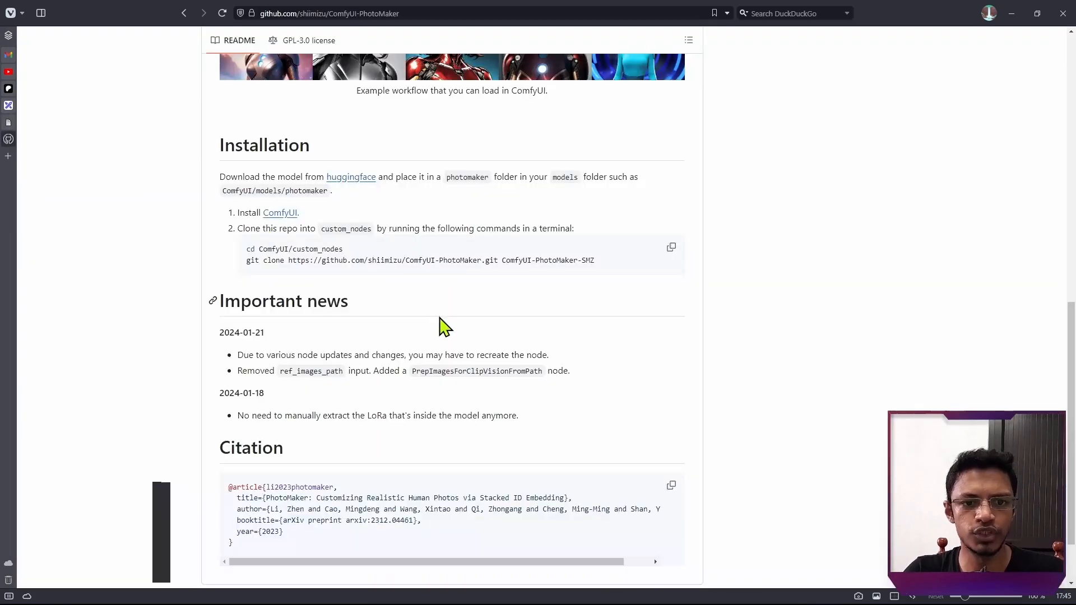
scroll(191, 312, "up", 10)
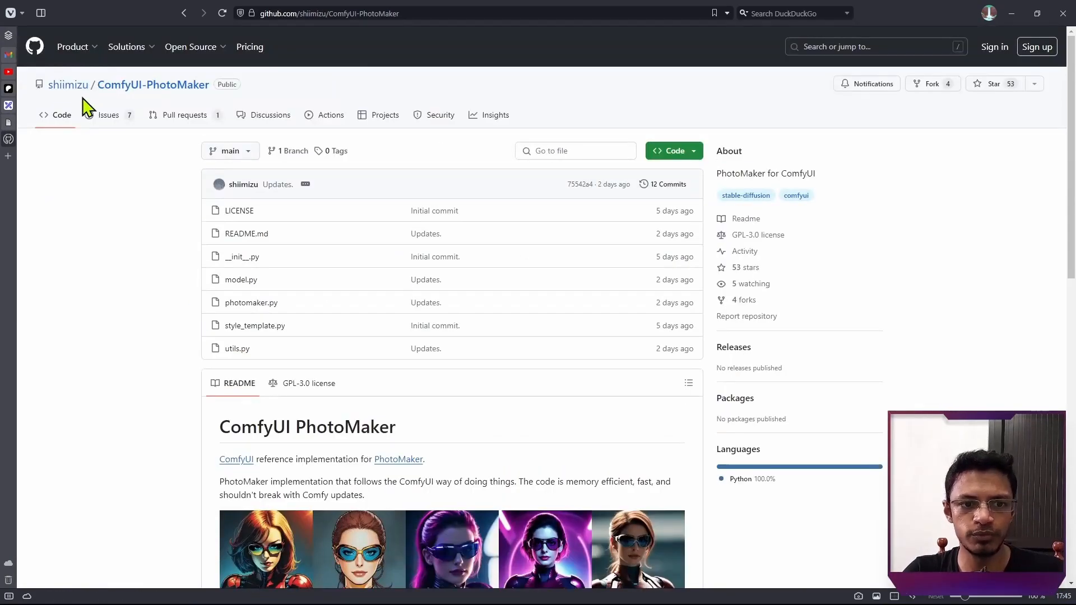
scroll(142, 406, "down", 4)
scroll(142, 405, "down", 5)
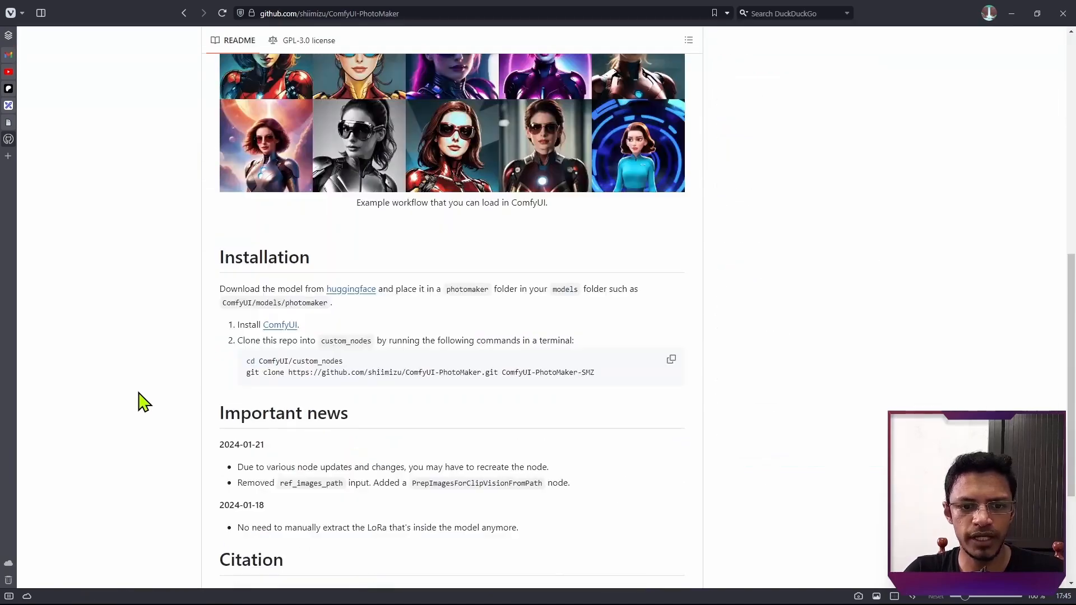
scroll(175, 375, "down", 3)
scroll(168, 369, "up", 6)
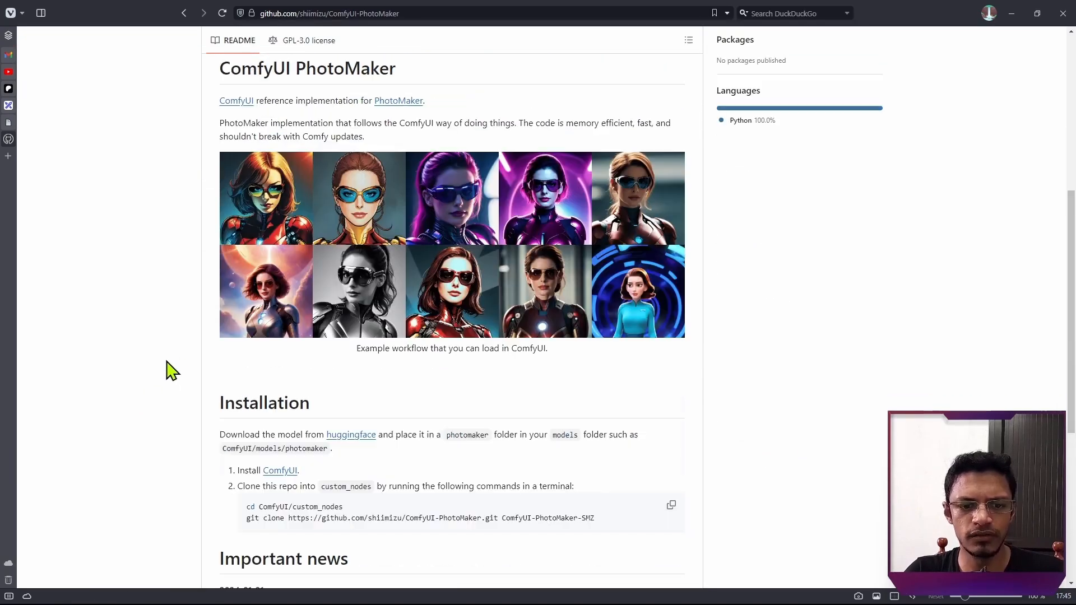
key("ctrl+plus")
key("ctrl+plus")
key("ctrl+plus")
scroll(166, 367, "down", 5)
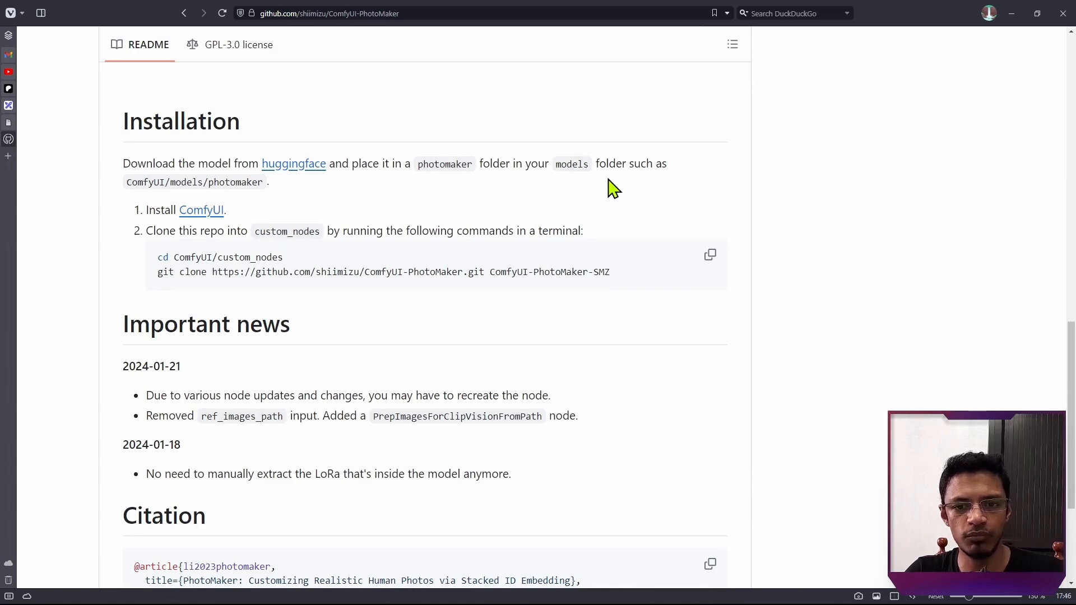
Step: Follow the README's huggingface link and view the photomaker-v1.bin file page in the TencentARC/PhotoMaker repository
left_click(285, 166)
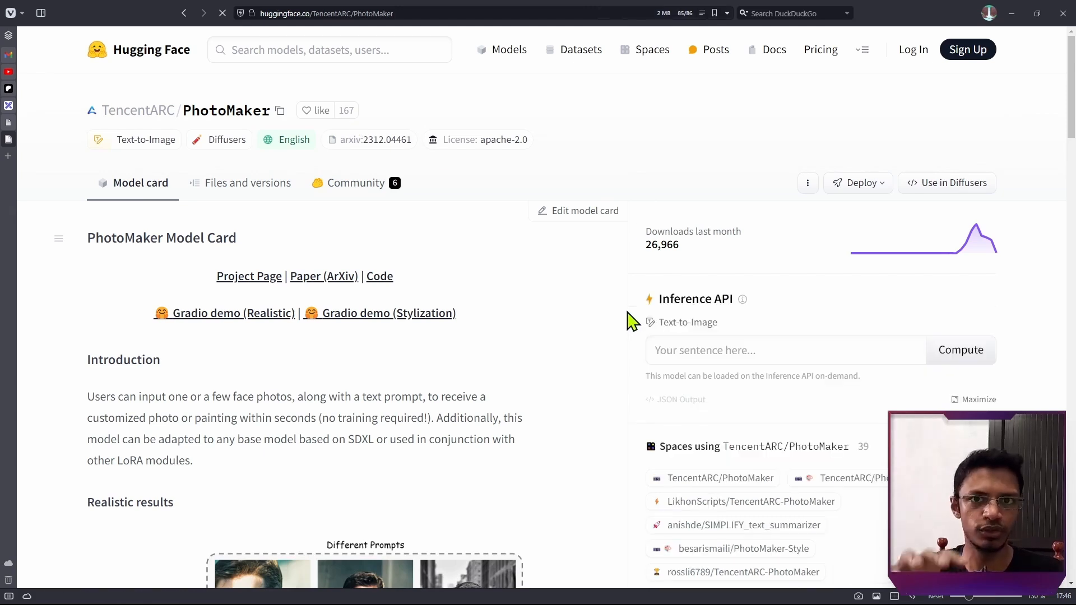
left_click(239, 195)
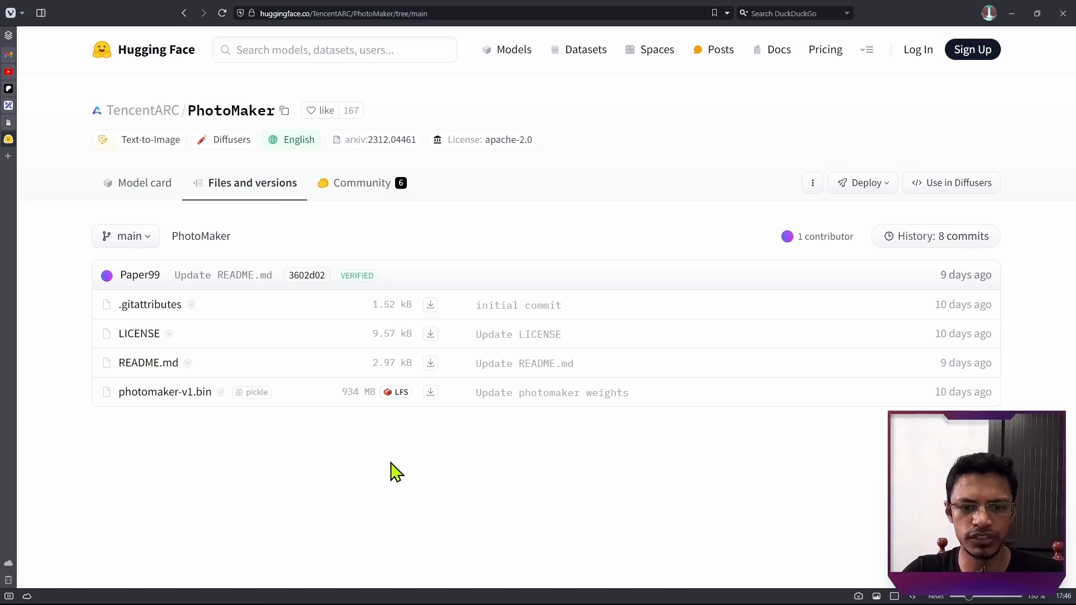
left_click(162, 403)
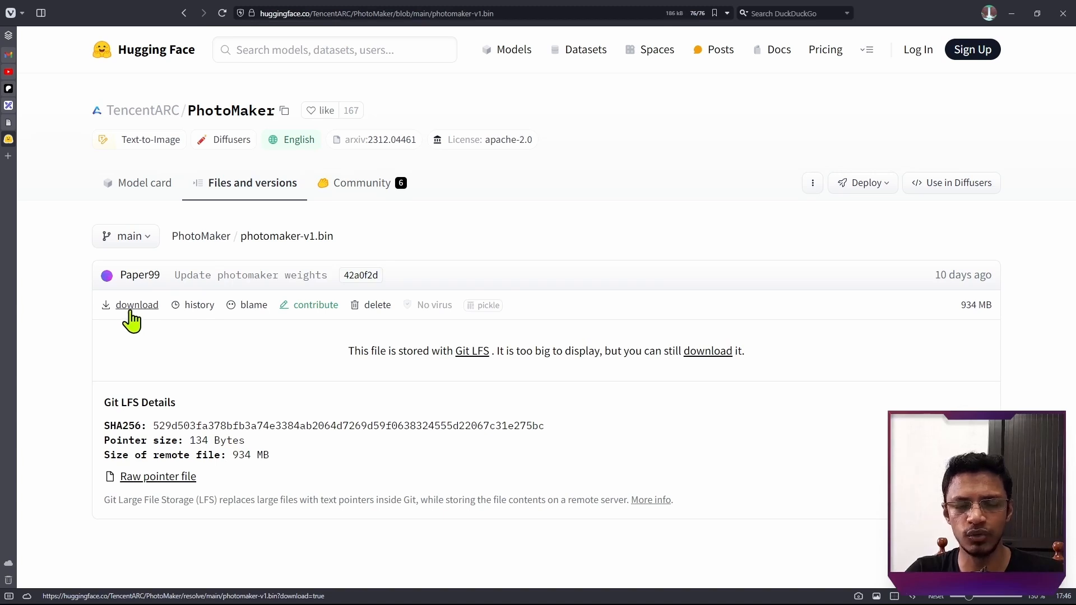
key("alt+Left")
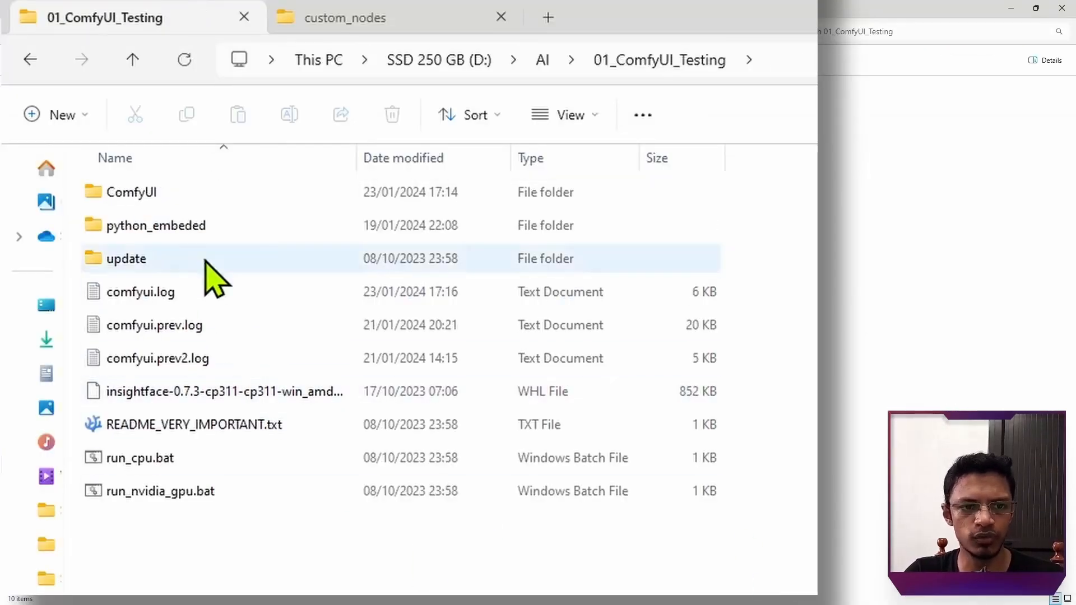
Step: In File Explorer, go from 01_ComfyUI_Testing into ComfyUI and its models folder, and locate the photomaker folder
double_click(180, 213)
double_click(178, 495)
left_click(199, 465)
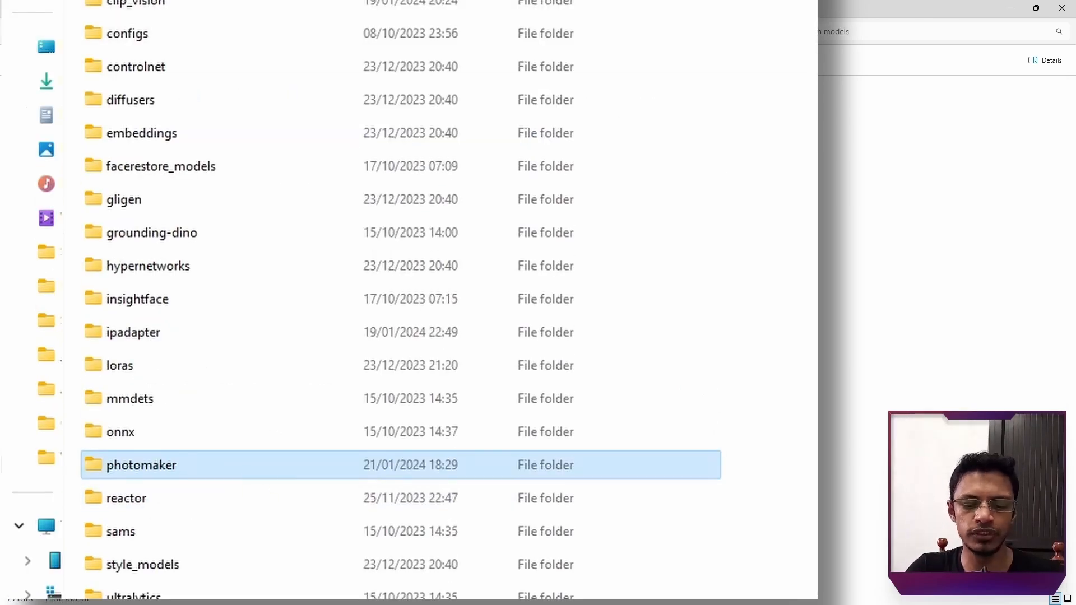
key("Escape")
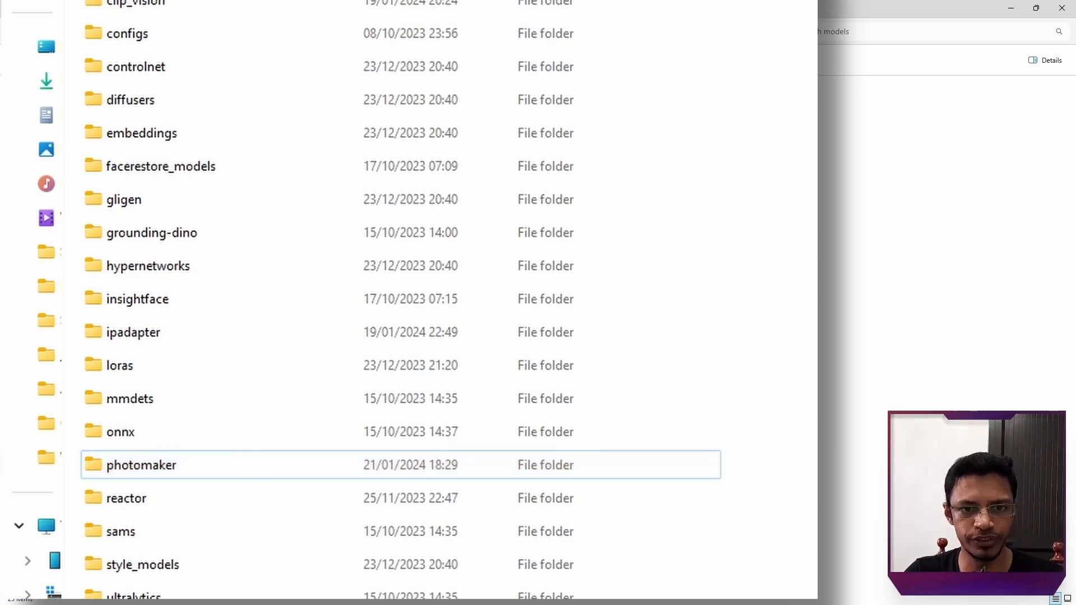
Step: Create a new folder named photomaker inside the models folder, and open the photomaker folder
left_click(50, 121)
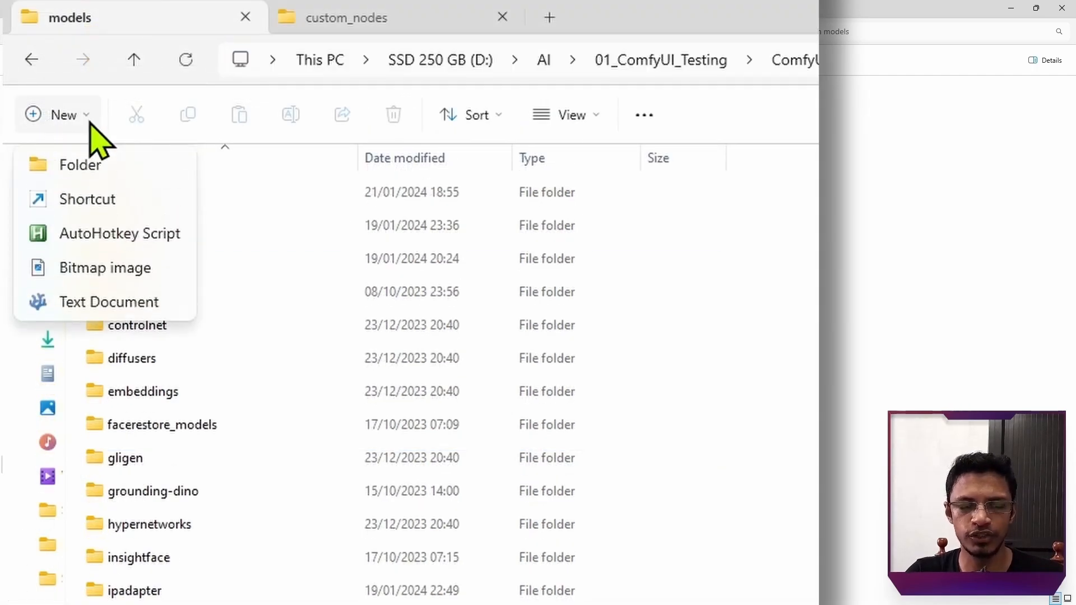
left_click(132, 168)
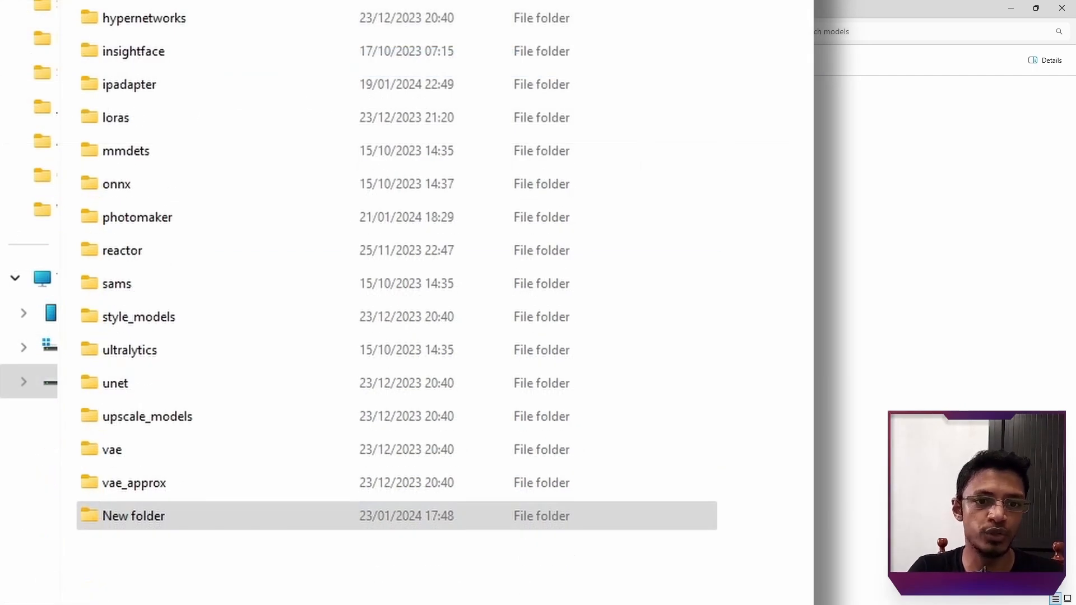
left_click(247, 507)
key("F2")
type("photo")
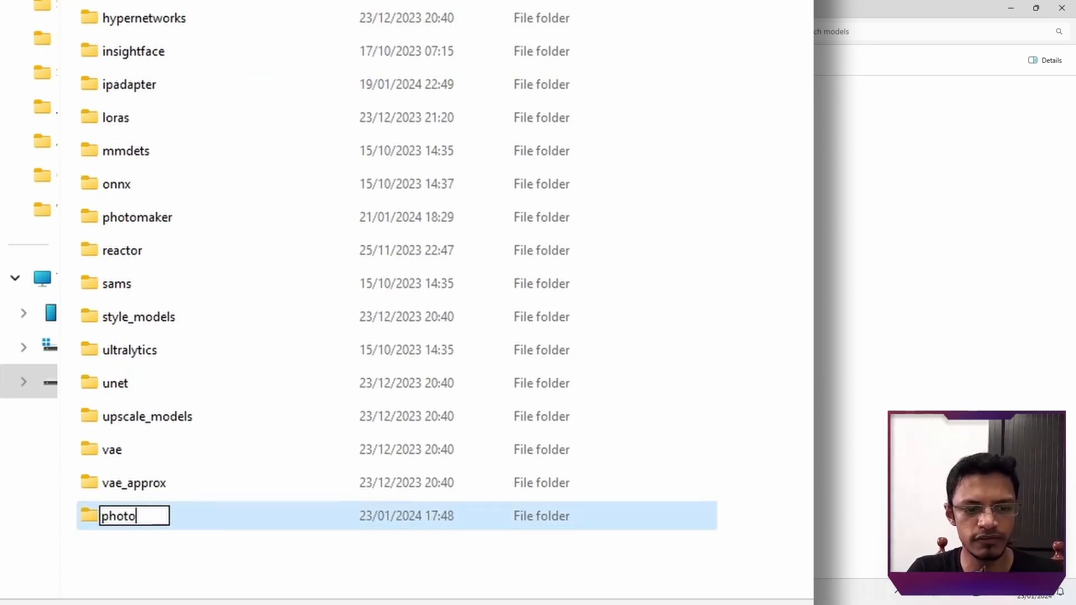
type("maker")
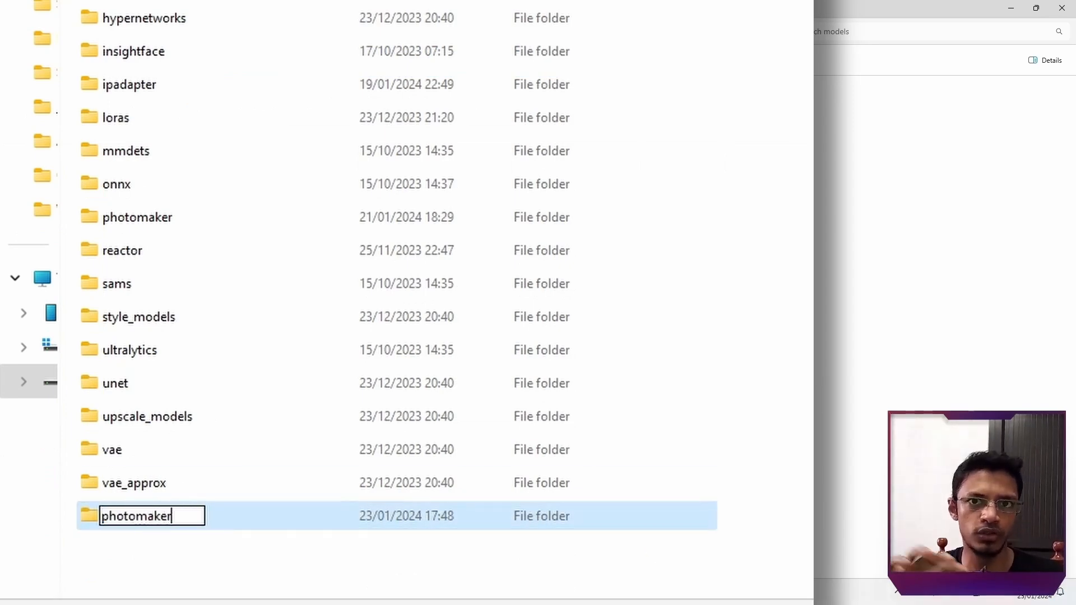
key("Return")
double_click(169, 223)
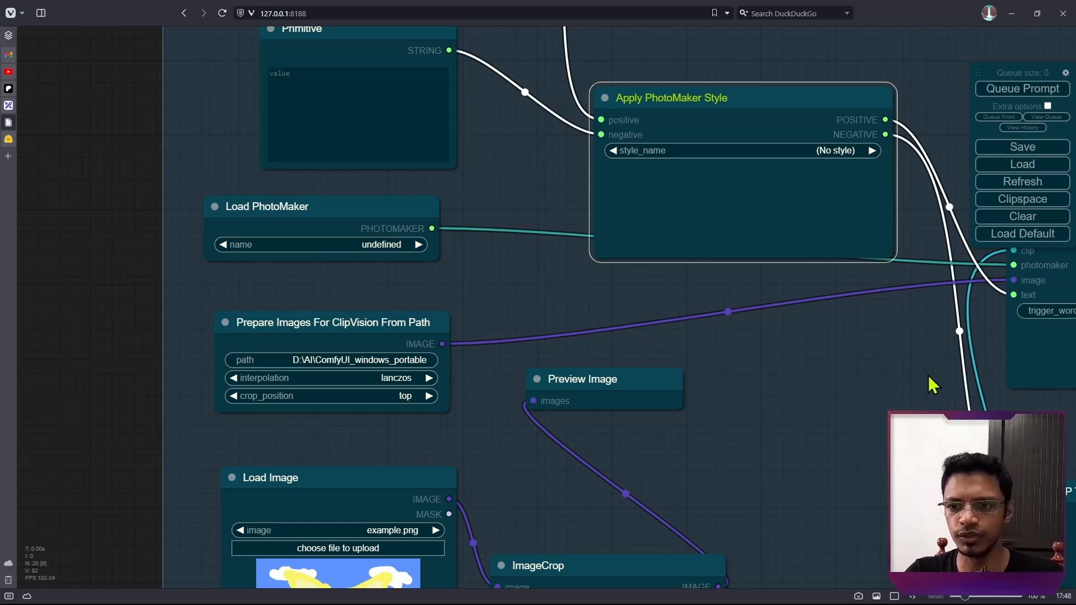
Step: Refresh ComfyUI to load photomaker-v1.bin in the Load PhotoMaker node, and focus on the Load Checkpoint node
left_click(1028, 193)
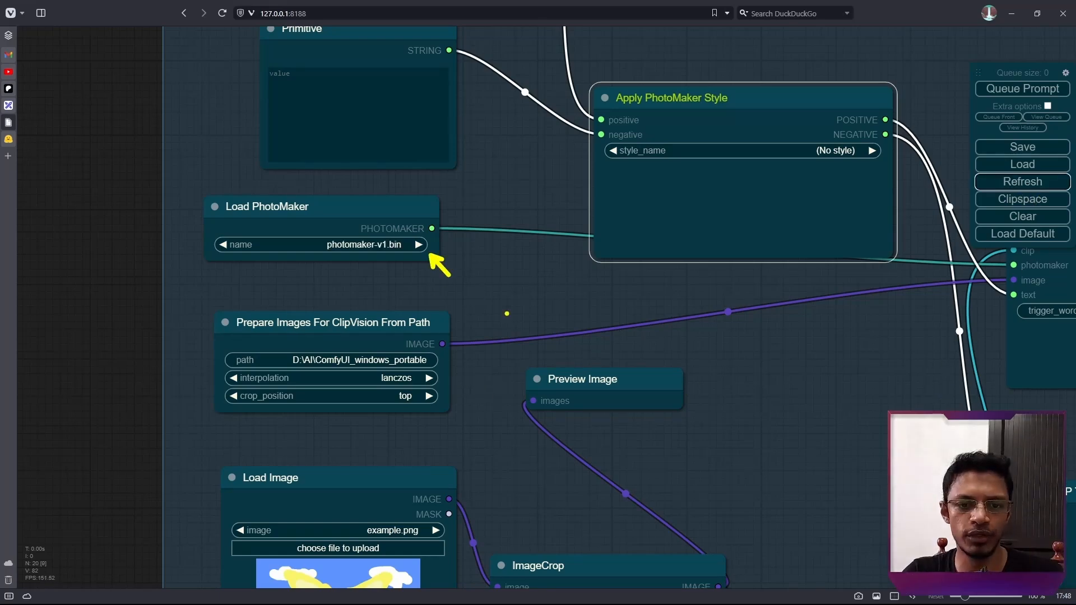
key("Escape")
scroll(503, 306, "down", 4)
left_click_drag(528, 419, 525, 122)
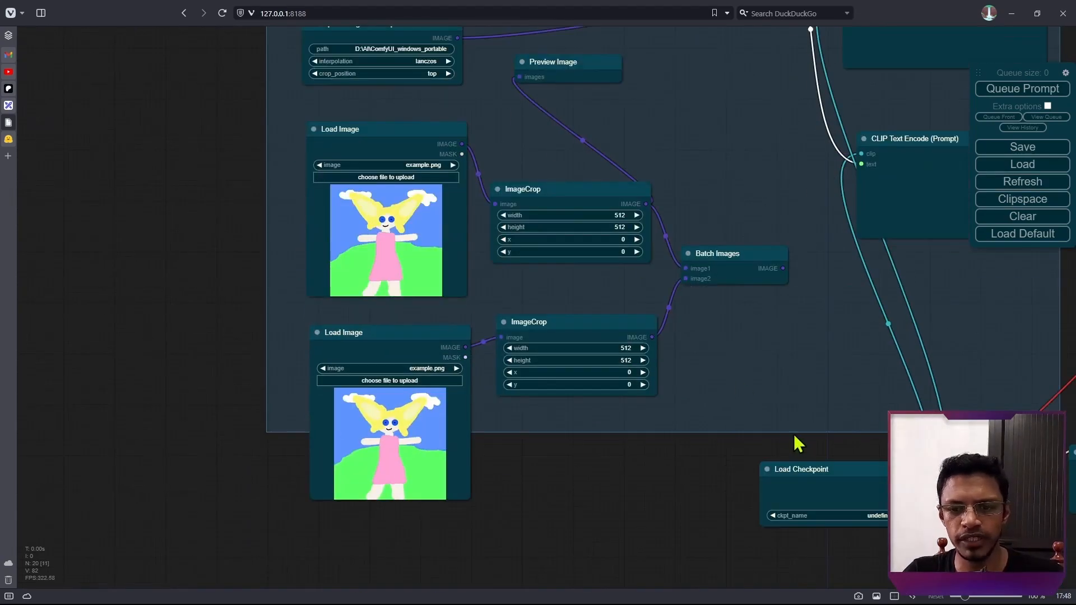
left_click_drag(799, 438, 436, 240)
scroll(494, 343, "up", 8)
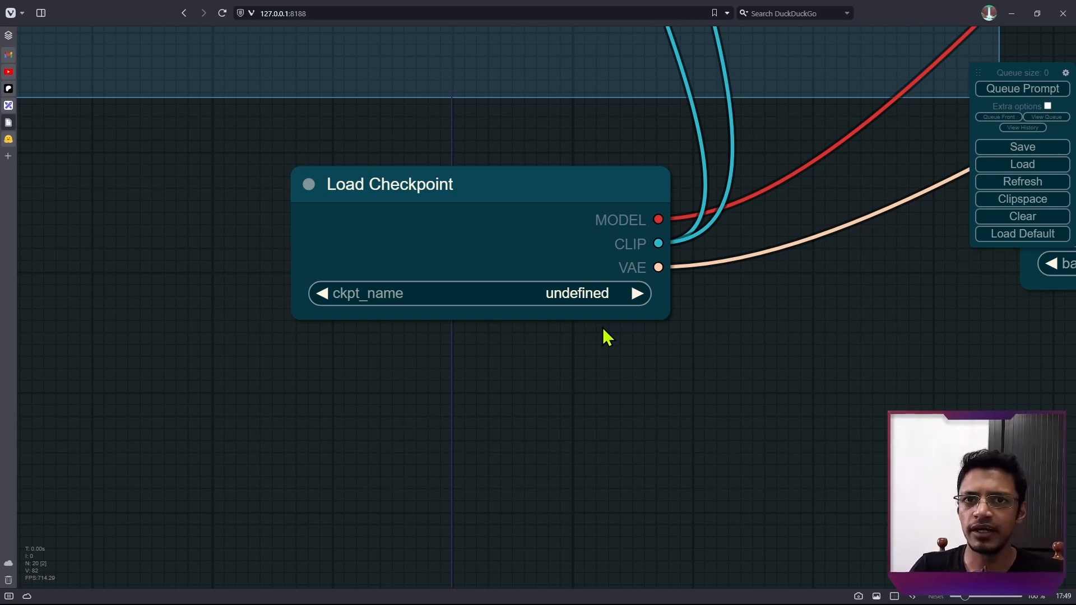
Step: Open the ComfyUI-PhotoMaker GitHub issue about sd 1.5 compatibility, and underline "sd 1.5" in the title and the owner's SDXL reply
mouse_move(10, 111)
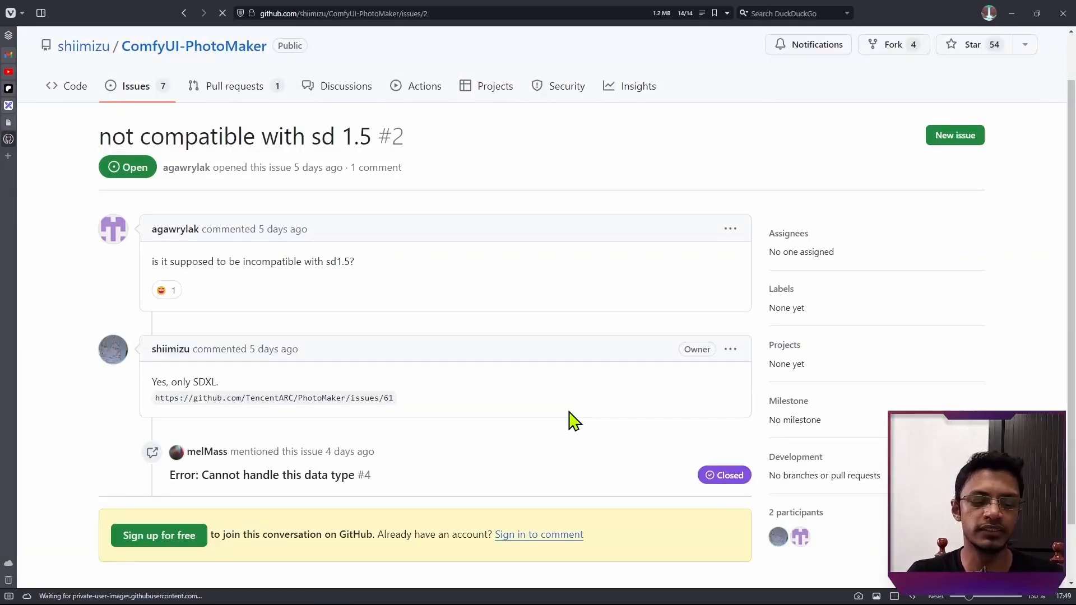
left_click_drag(308, 153, 443, 156)
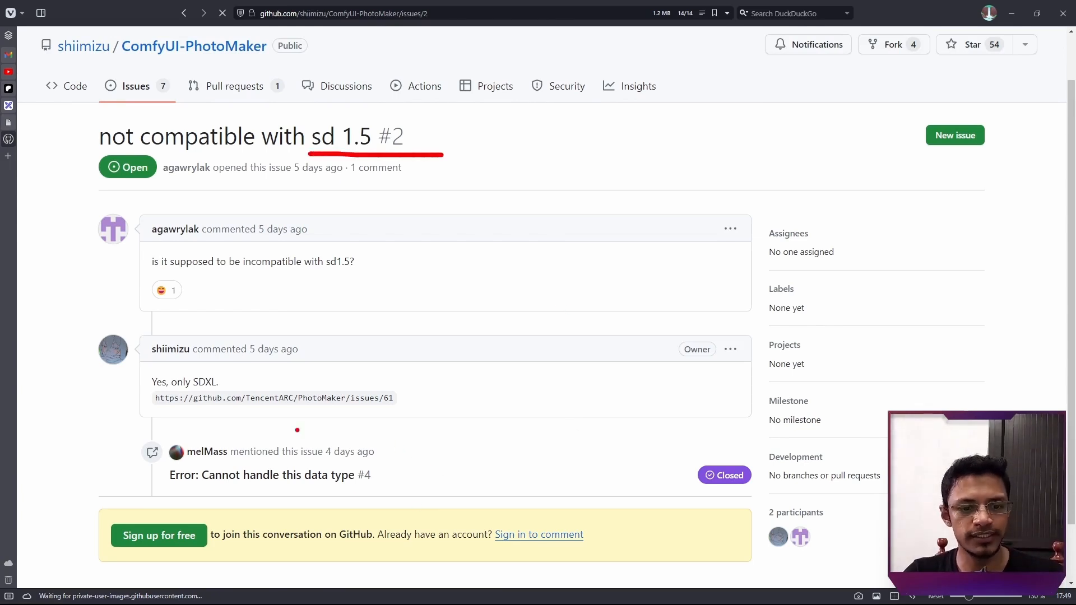
left_click_drag(223, 383, 320, 383)
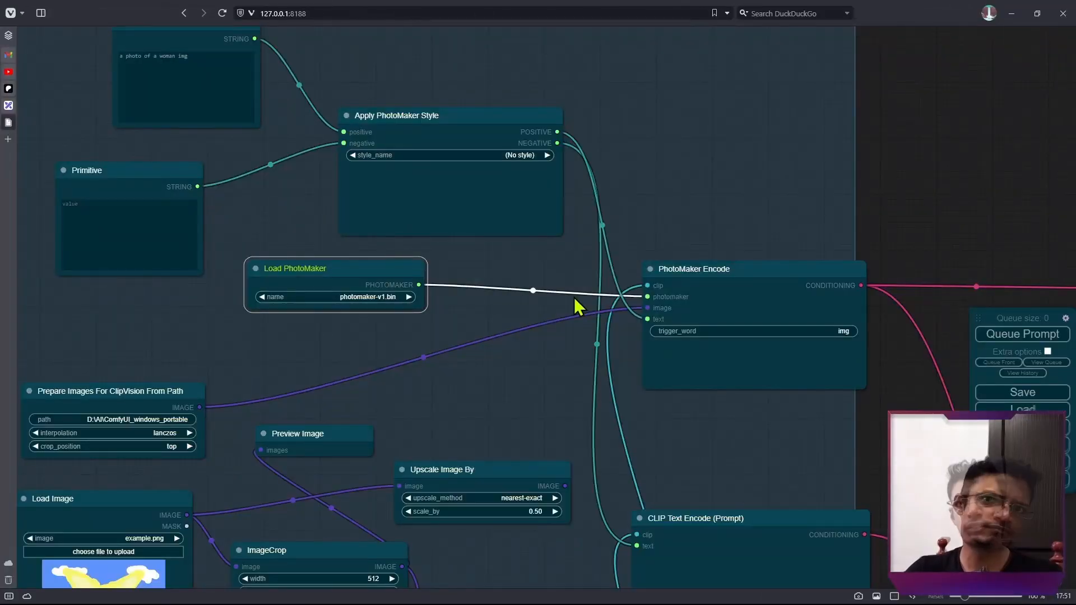
Step: Return to the ComfyUI workflow and deselect the Load PhotoMaker node
scroll(523, 283, "down", 1)
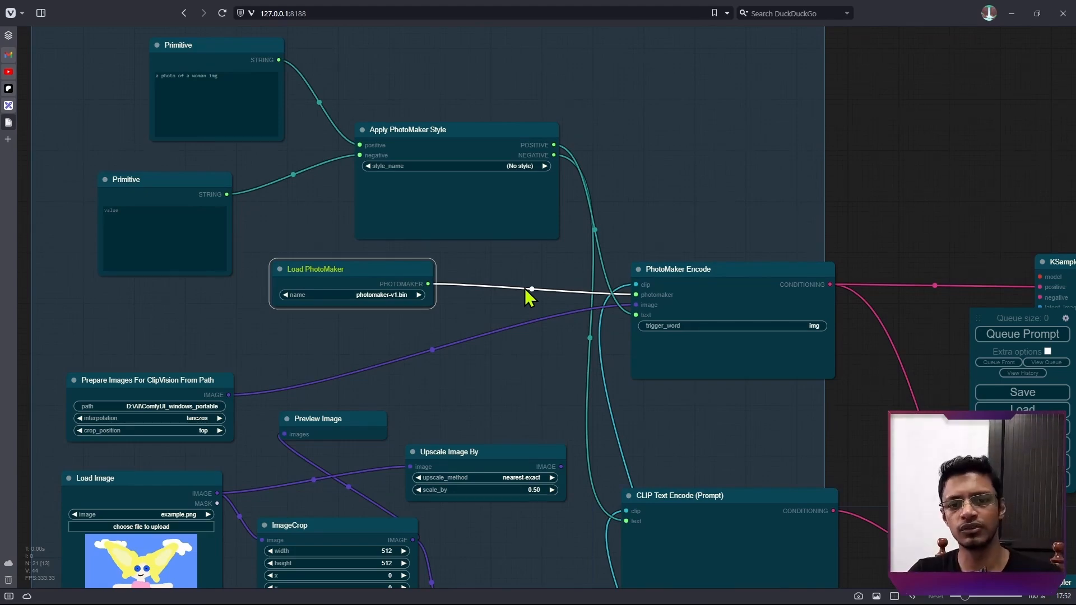
left_click(559, 293)
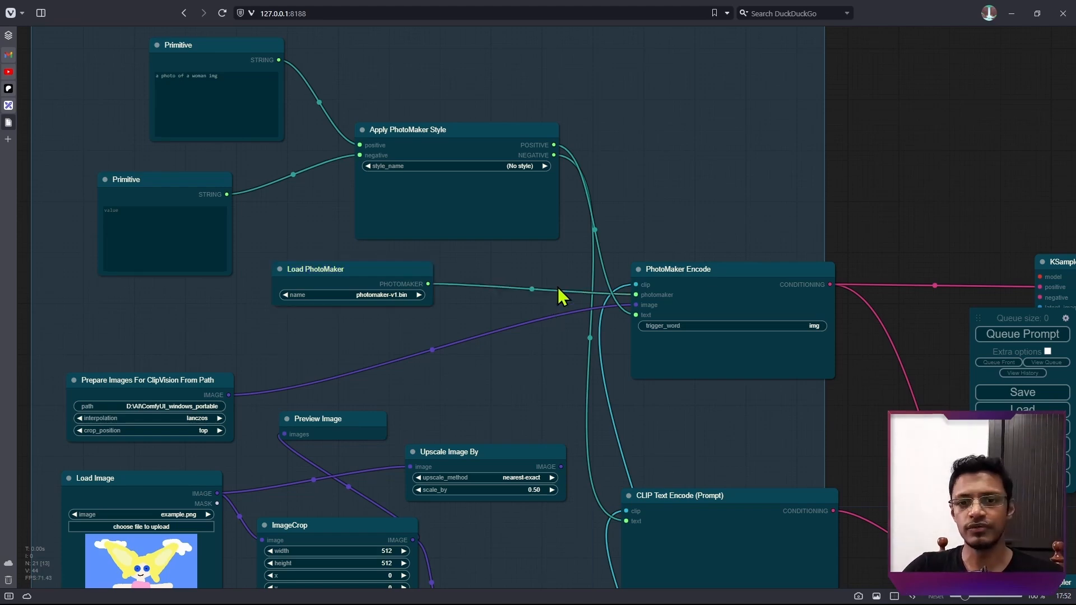